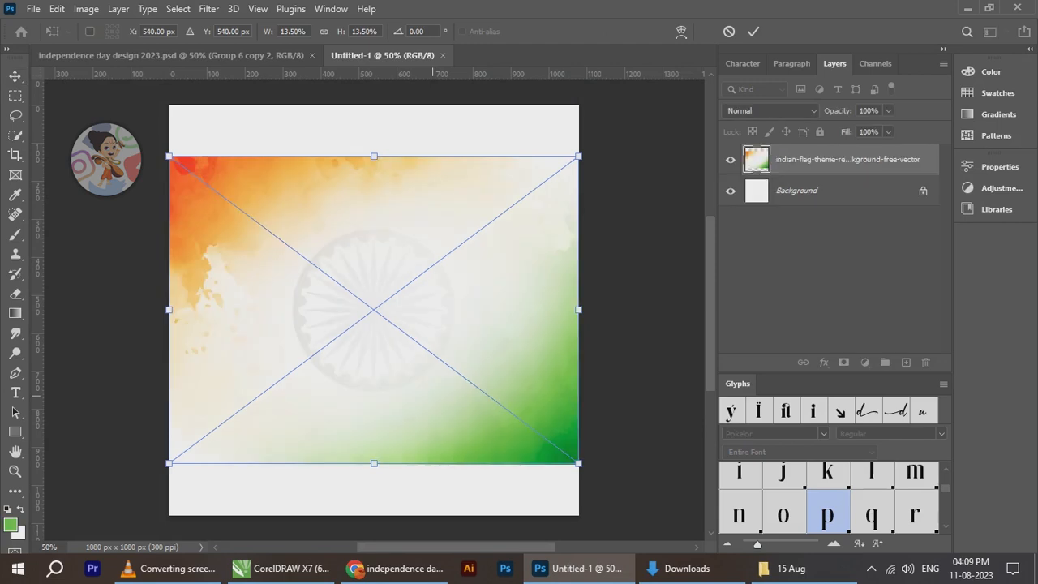
Enlarge the placed Indian flag background image to about 19% so it covers the whole canvas
left_click_drag(578, 463, 668, 530)
left_click_drag(168, 156, 92, 99)
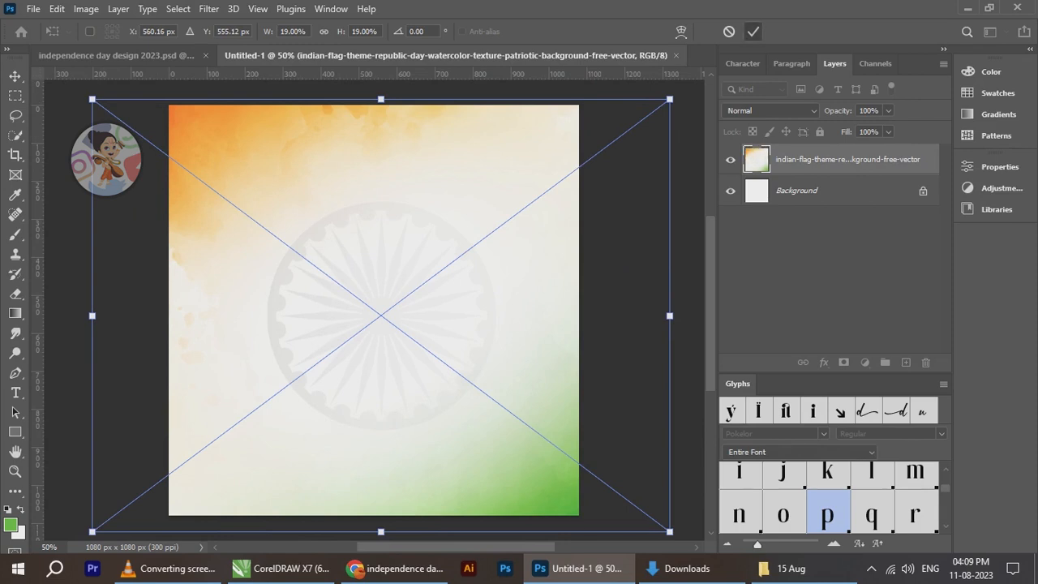
left_click(753, 31)
left_click_drag(574, 324, 567, 323)
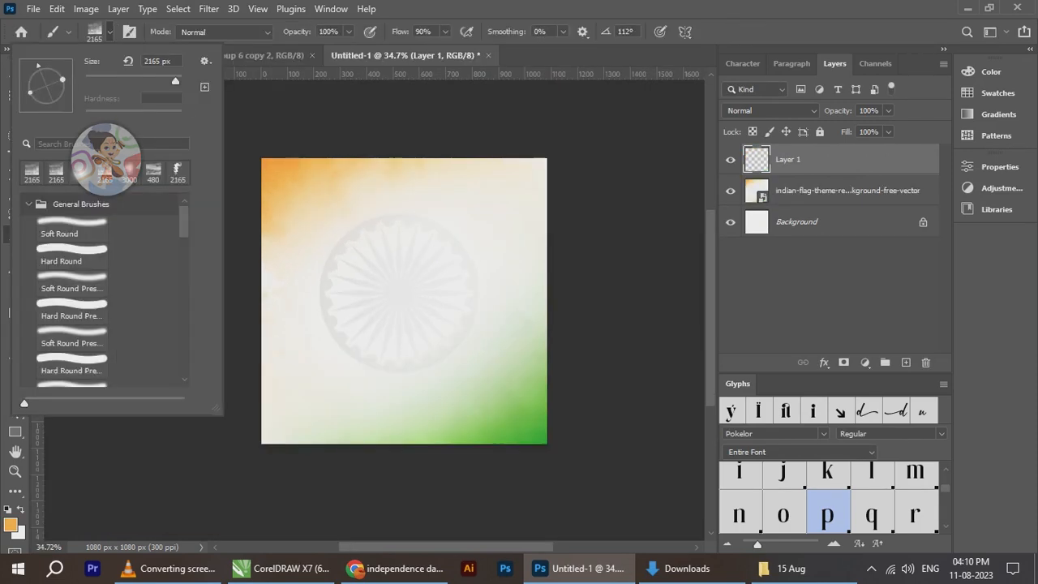
Rotate the 2165 px textured brush tip to about -146° and stamp orange over the canvas on Layer 1
mouse_move(38, 66)
left_mouse_down()
mouse_move(50, 67)
mouse_move(30, 96)
left_mouse_up()
key("Return")
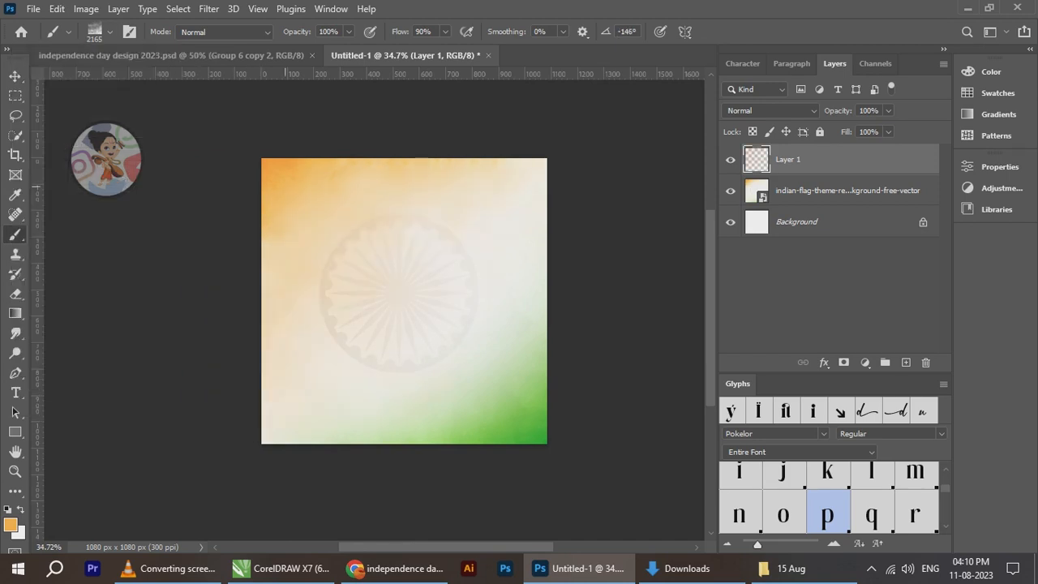
key("v")
Shrink the orange Layer 1 to about 74% width and 46% height over the canvas's upper-left corner
scroll(307, 212, "up", 1)
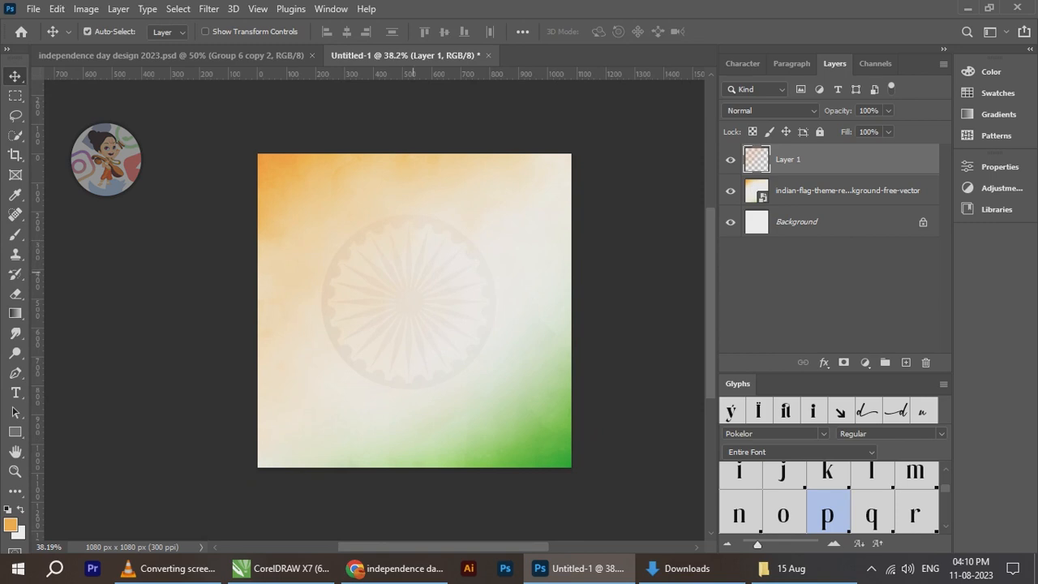
key("ctrl+t")
scroll(435, 324, "up", 1)
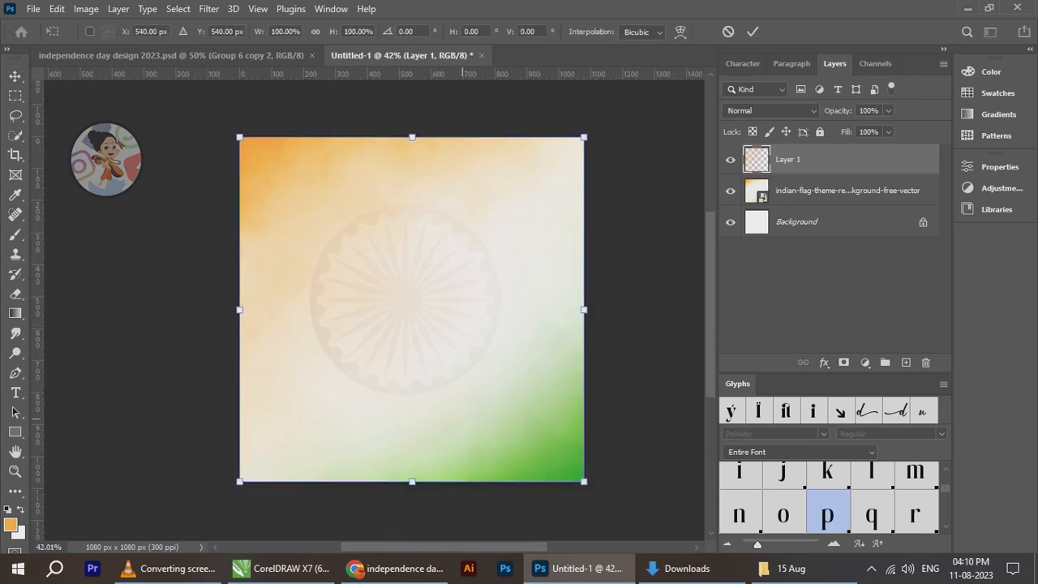
left_click_drag(583, 482, 377, 270)
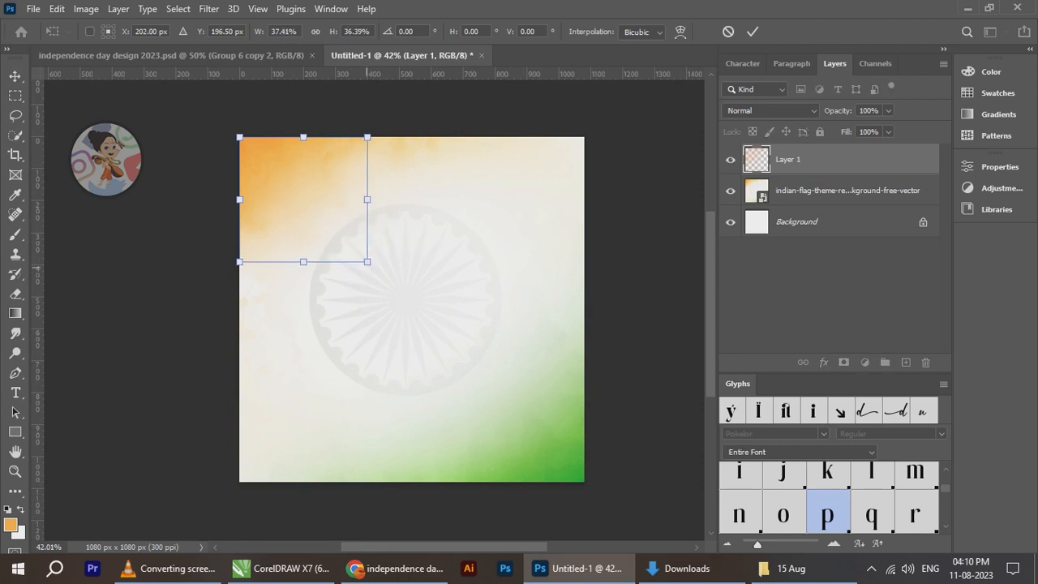
scroll(377, 271, "up", 1)
left_click_drag(369, 119, 407, 94)
left_click_drag(407, 182, 510, 182)
mouse_move(510, 270)
left_mouse_down()
mouse_move(475, 236)
mouse_move(431, 224)
mouse_move(522, 285)
left_mouse_up()
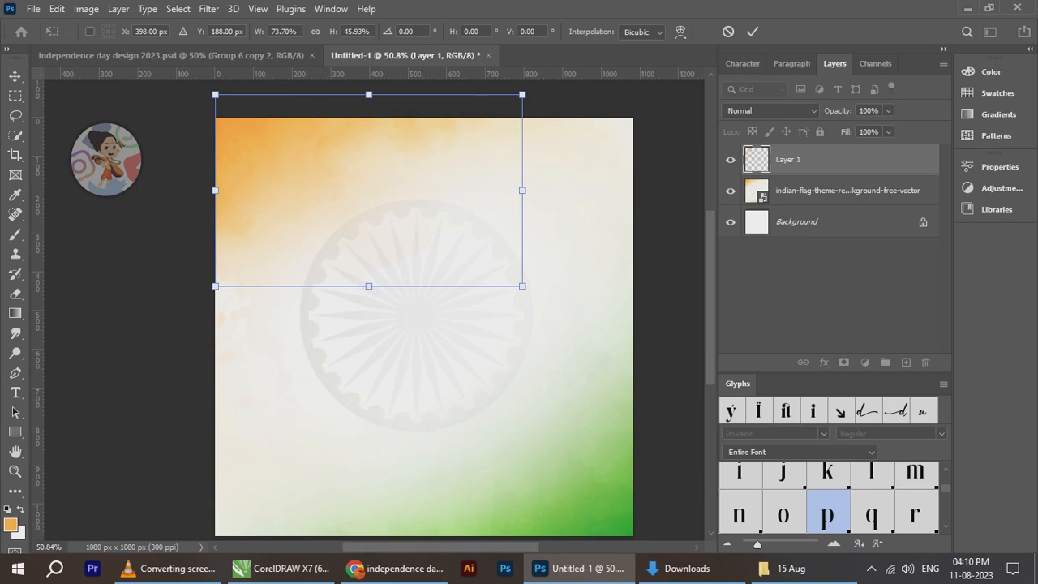
key("Return")
Add a layer mask to Layer 1 and paint it black with a 171 px Soft Round brush along the orange patch's lower edge
left_click(843, 362)
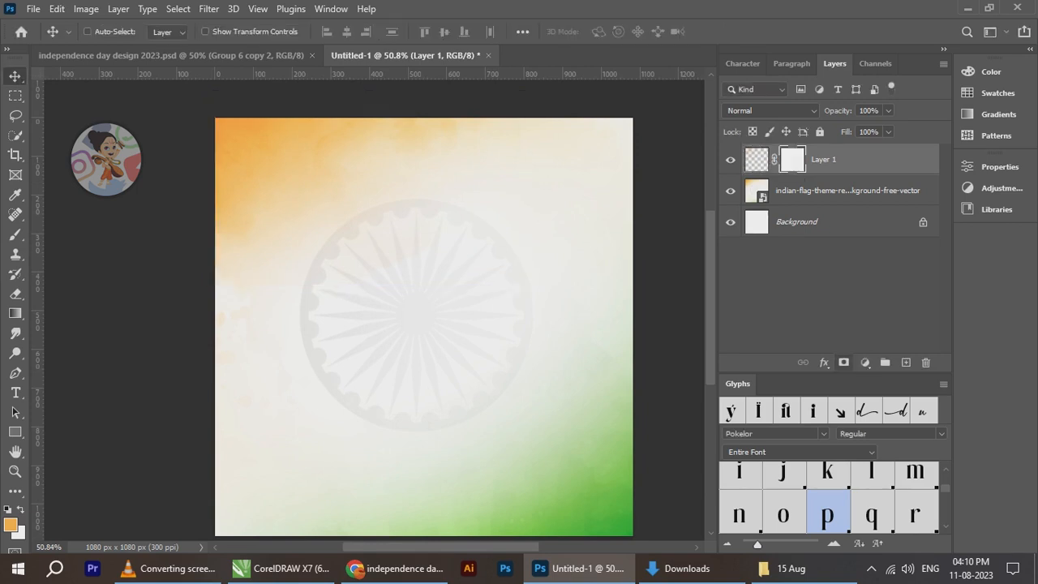
key("b")
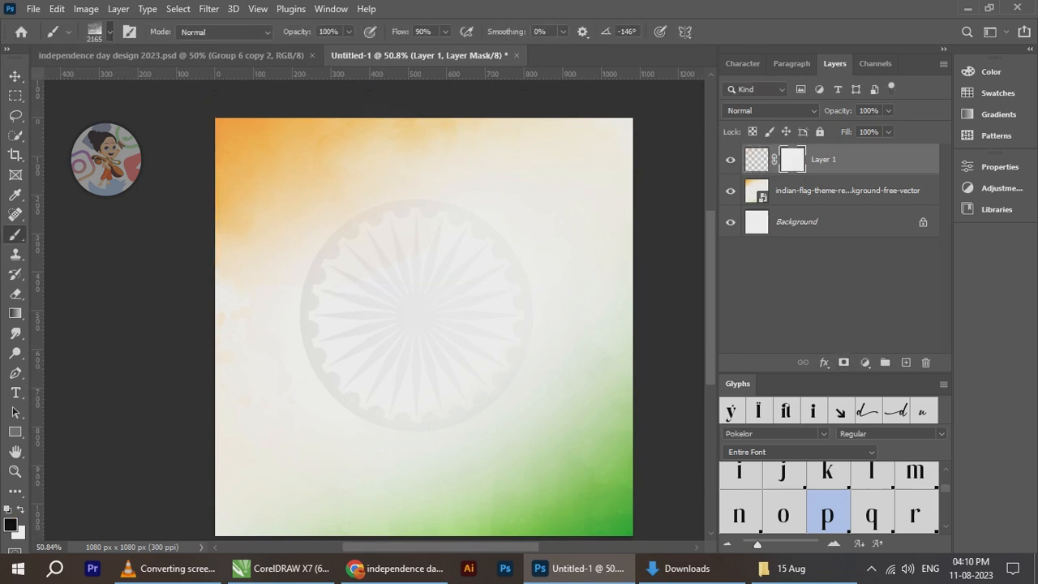
left_click(110, 32)
left_click(73, 229)
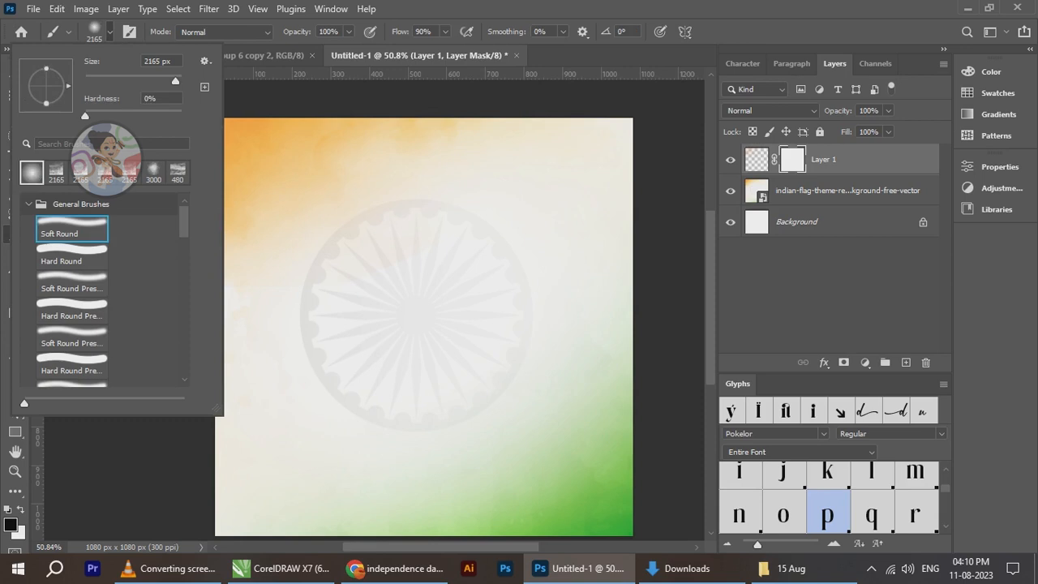
left_click_drag(175, 81, 151, 82)
left_click(342, 258)
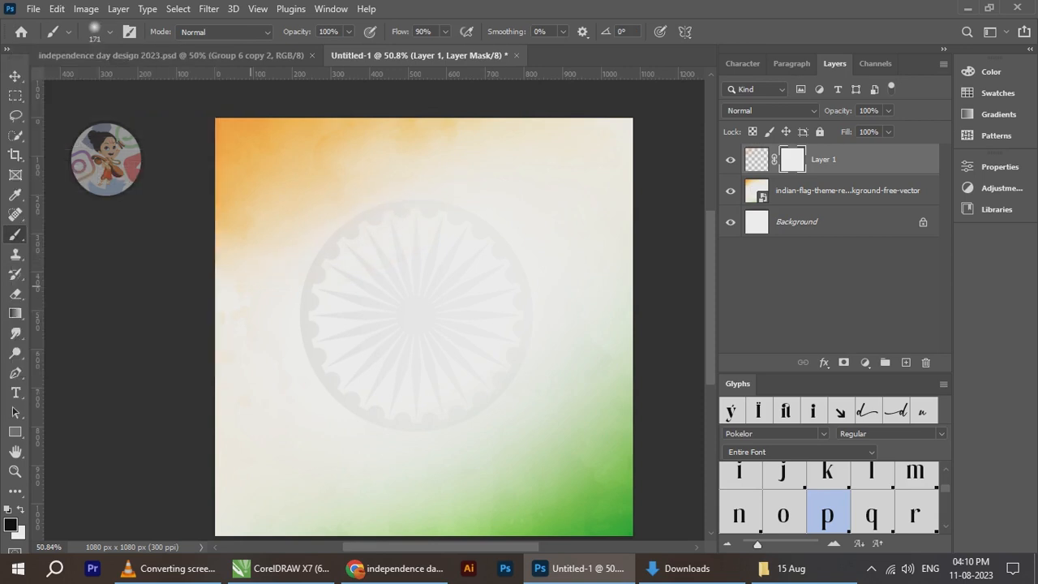
left_click_drag(330, 257, 411, 213)
key("v")
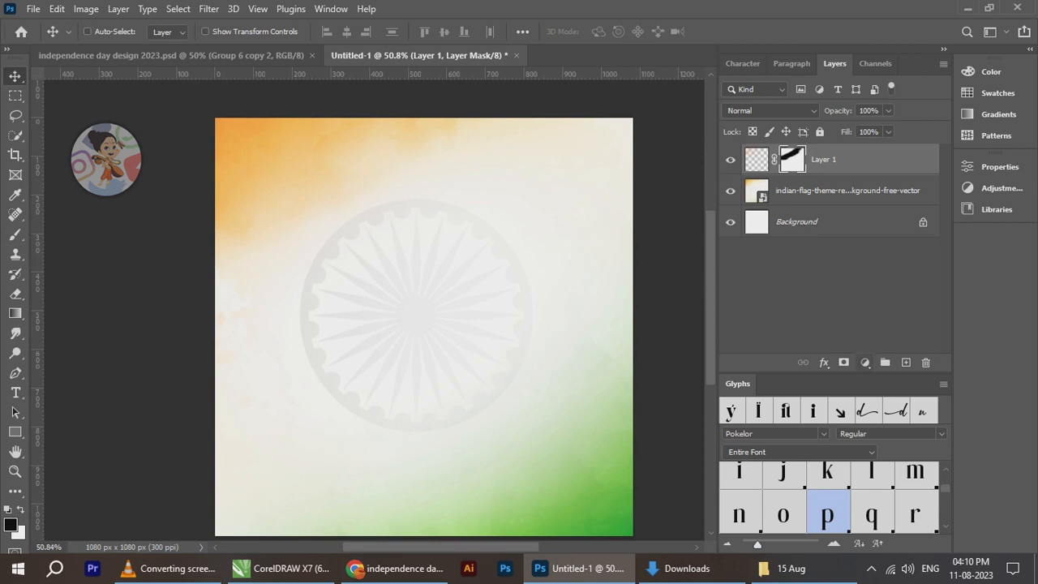
Create a new layer above Layer 1 and set the 2165 px textured brush with its tip rotated to about 41°
left_click(905, 362)
key("b")
left_click(110, 33)
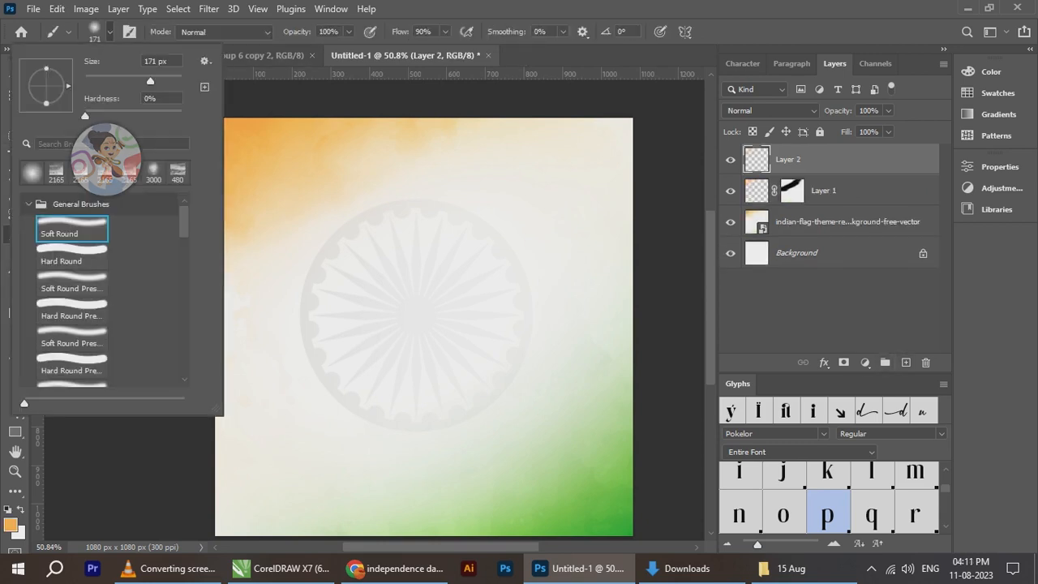
left_click(56, 172)
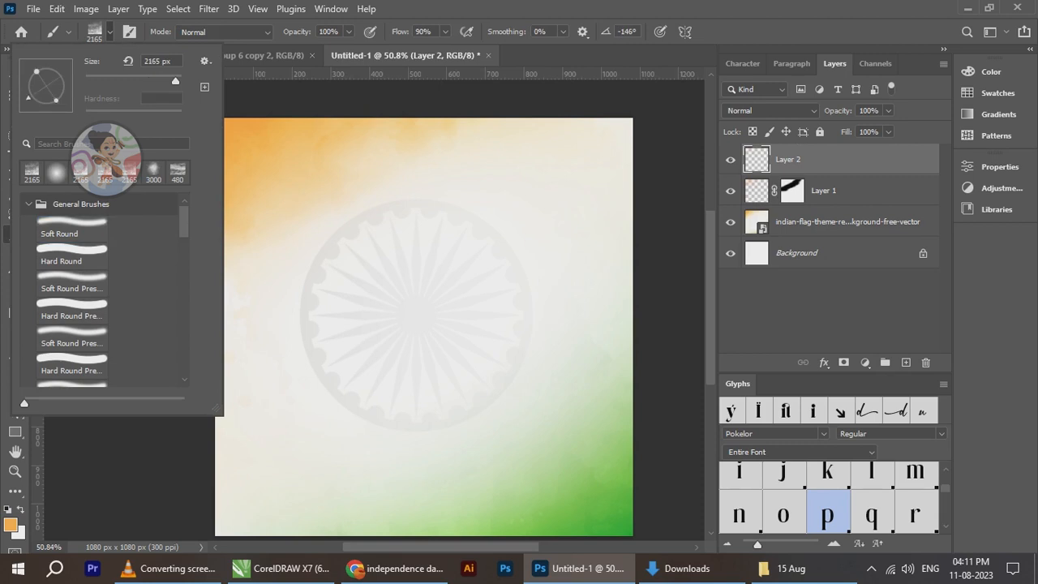
mouse_move(28, 98)
left_mouse_down()
mouse_move(60, 102)
mouse_move(62, 69)
left_mouse_up()
Sample the green from the background's lower-right corner as the foreground colour and stamp it once on Layer 2
left_click(11, 525)
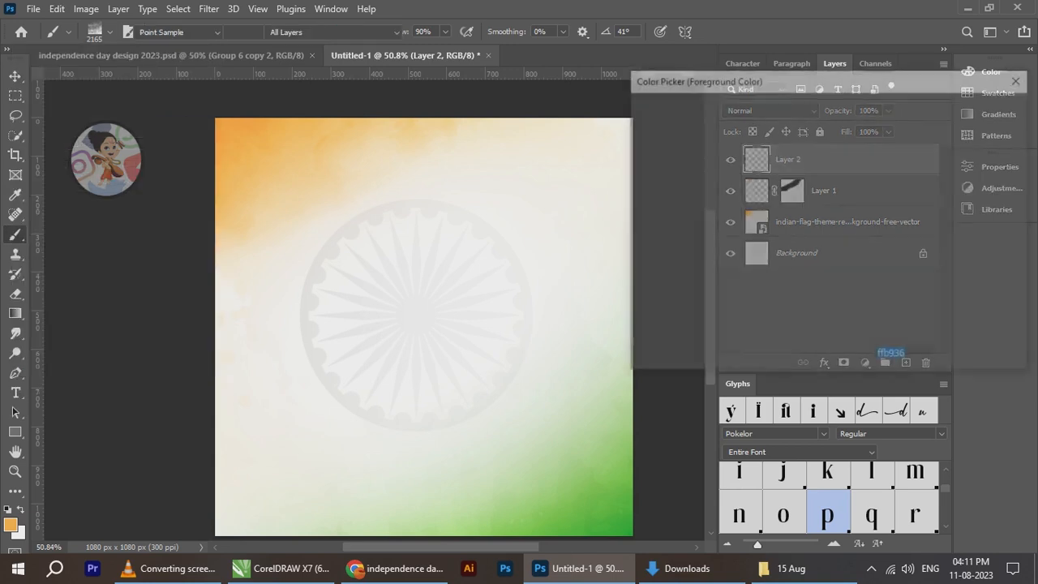
left_click(604, 524)
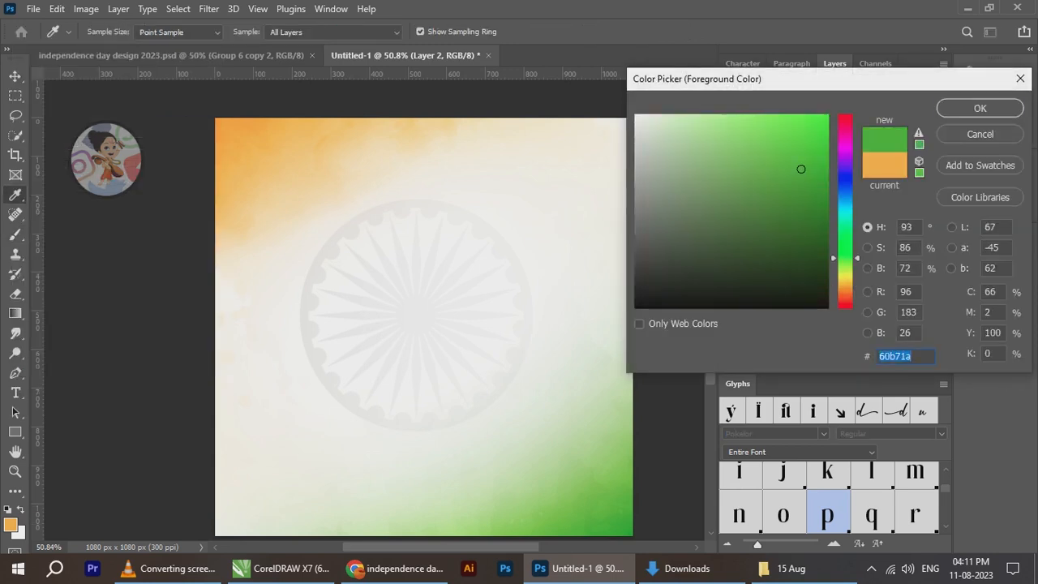
key("Return")
left_click(601, 468)
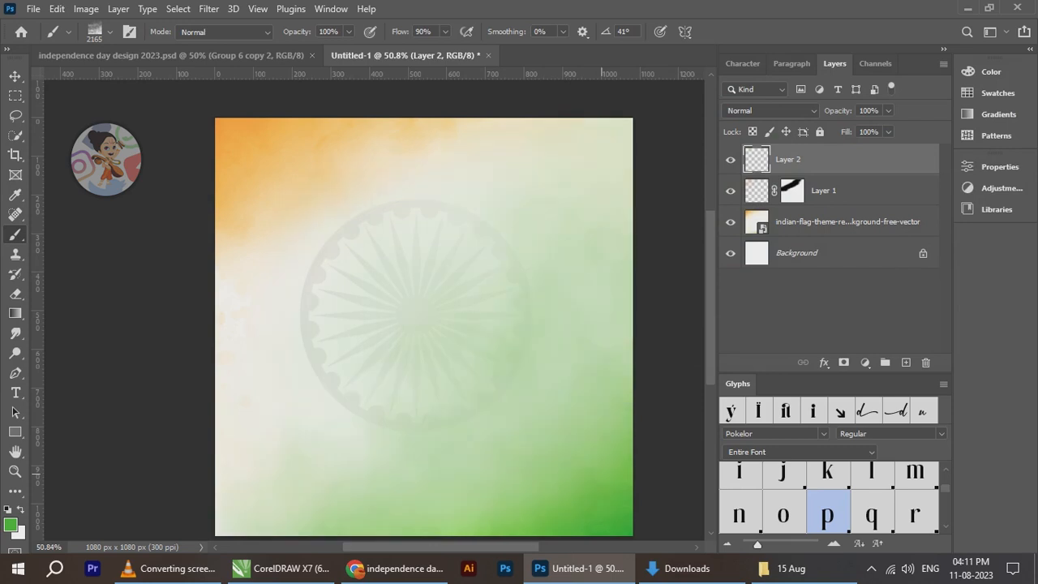
left_click(16, 77)
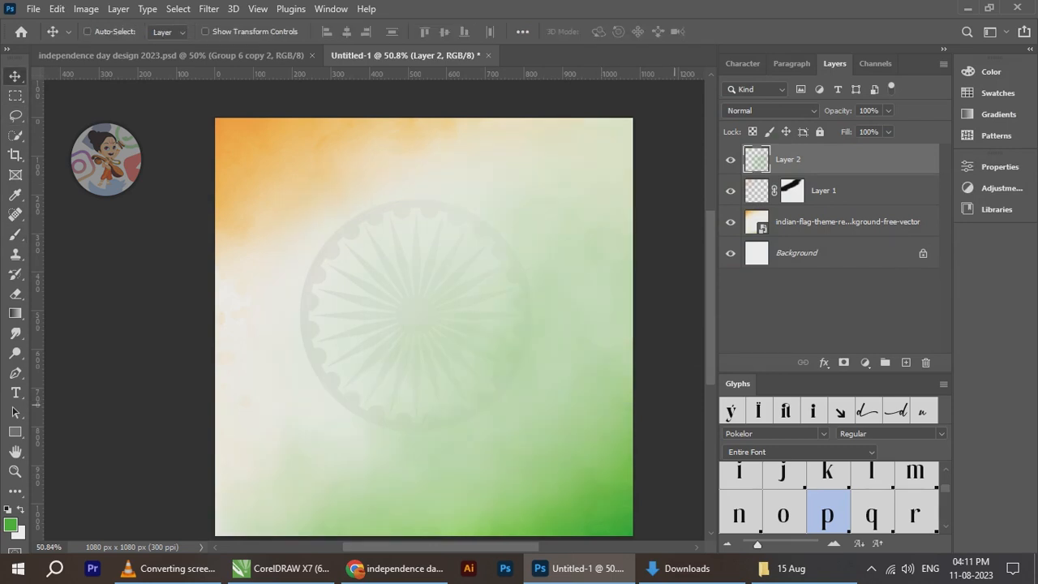
Shrink the green Layer 2 to about 56% width and 67% height, keeping it in the canvas's lower-right corner
scroll(612, 426, "down", 3)
key("ctrl+t")
scroll(579, 415, "down", 1)
left_click_drag(579, 413, 483, 287)
scroll(451, 237, "up", 1)
scroll(430, 195, "up", 1)
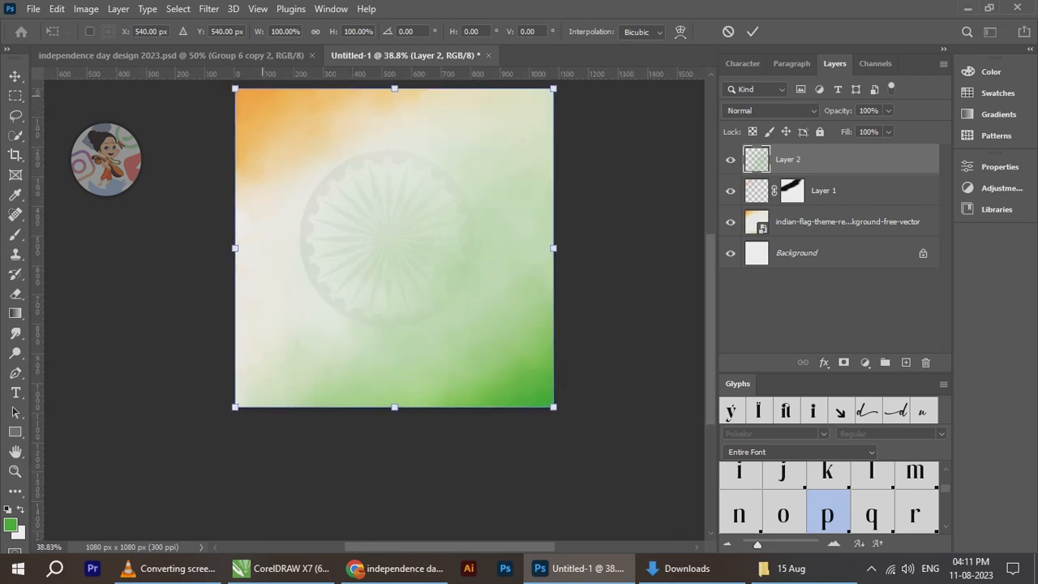
left_click_drag(235, 88, 370, 196)
left_click(753, 31)
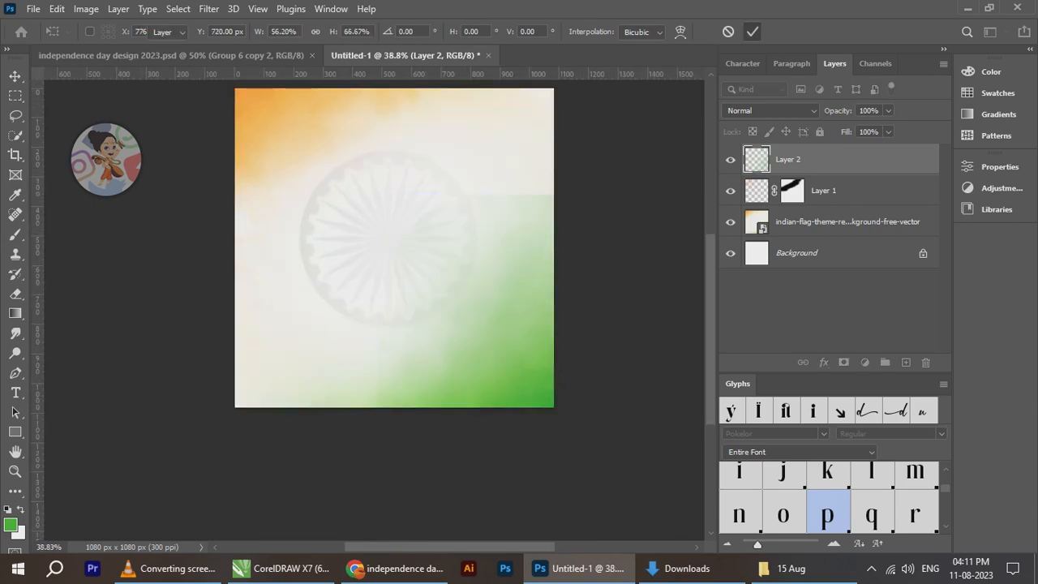
Add a layer mask to Layer 2 and paint it black with a 228 px Soft Round brush along the green patch's upper and left edges
scroll(503, 178, "up", 3)
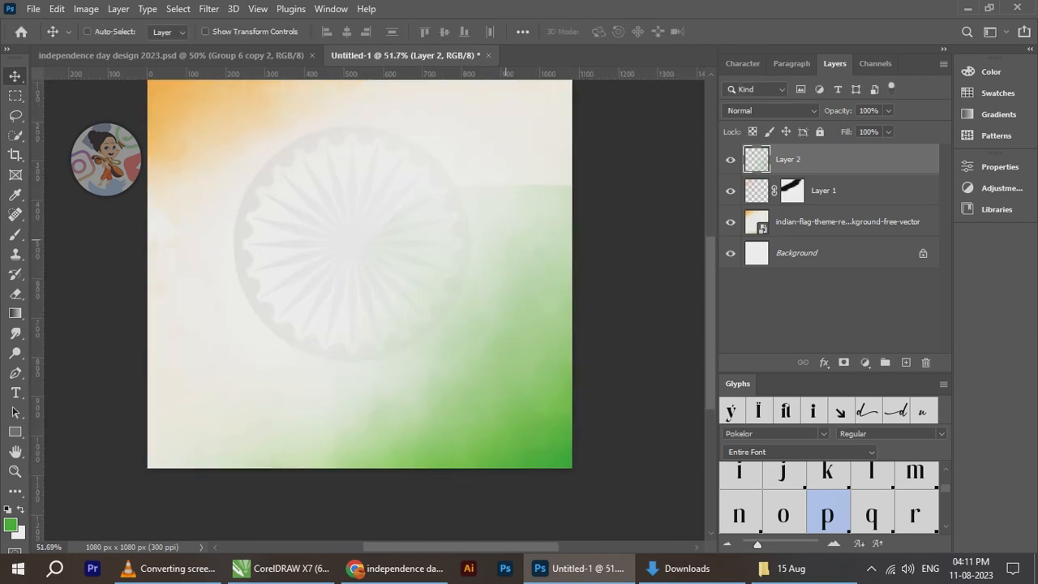
left_click(843, 361)
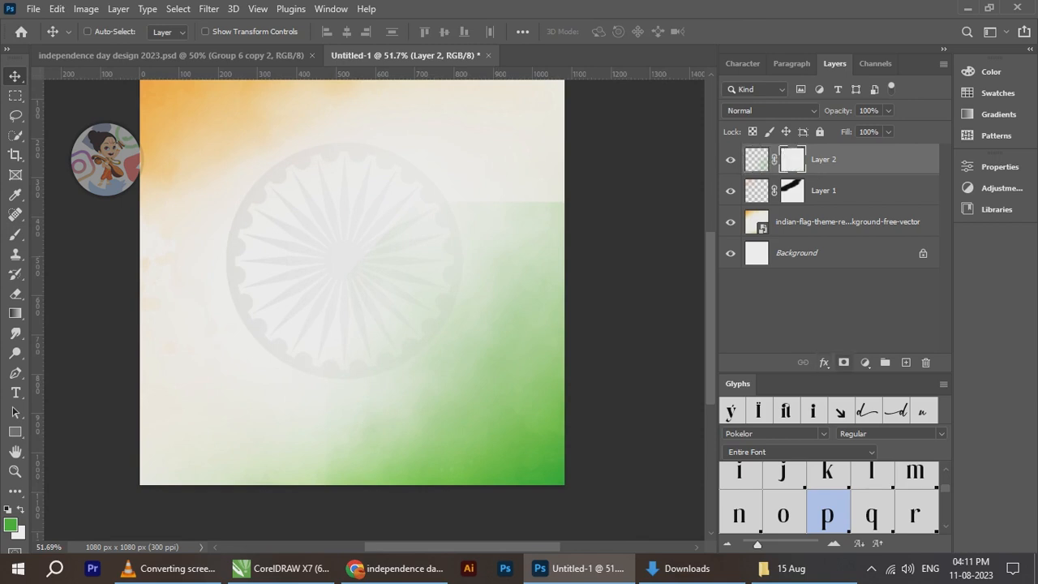
key("d")
key("b")
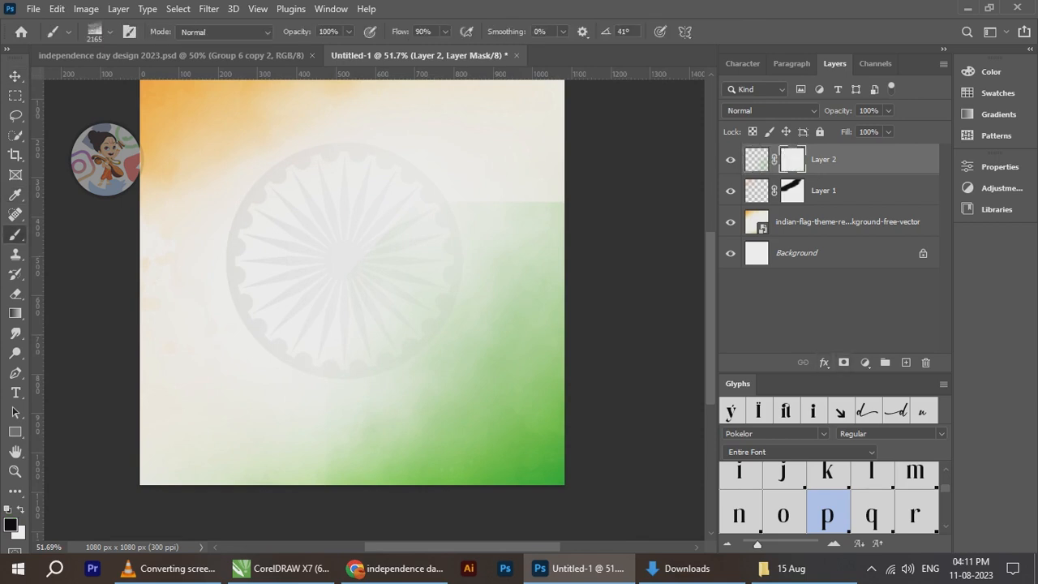
left_click(111, 32)
left_click(71, 228)
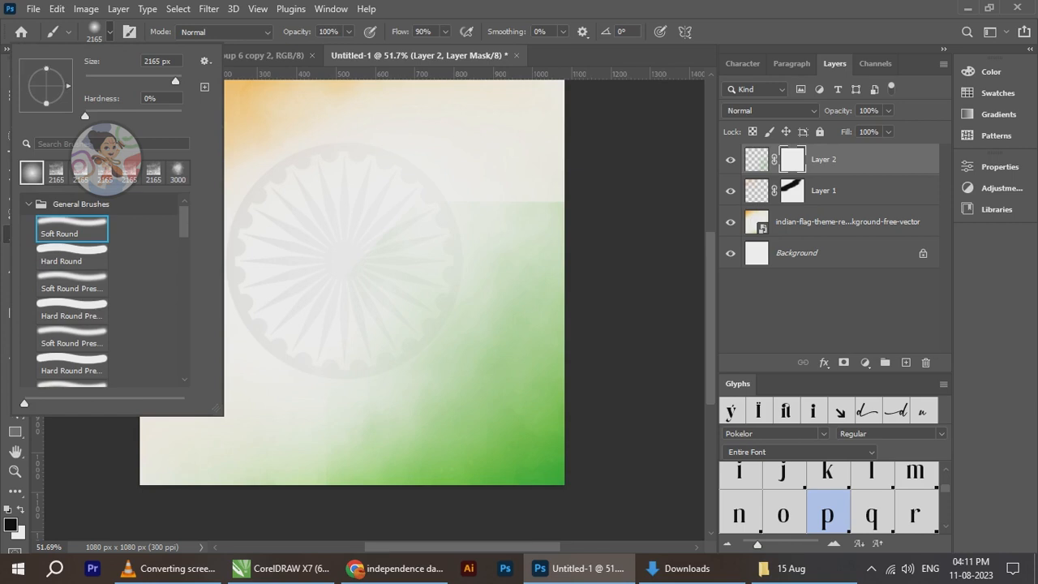
type("228")
key("Return")
mouse_move(558, 204)
left_mouse_down()
mouse_move(512, 226)
mouse_move(410, 312)
mouse_move(344, 438)
left_mouse_up()
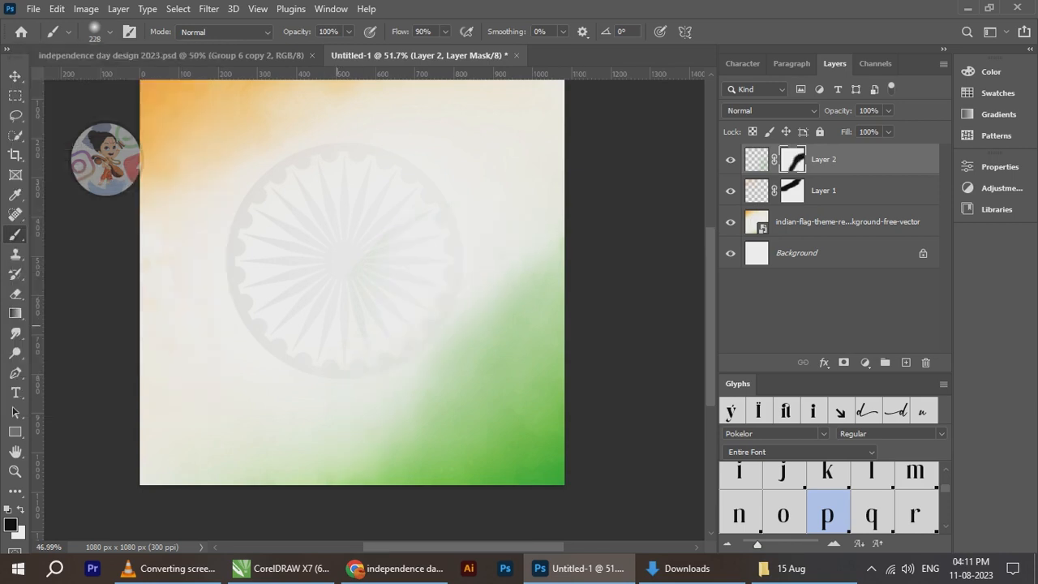
scroll(270, 303, "down", 2)
key("v")
scroll(360, 170, "up", 2)
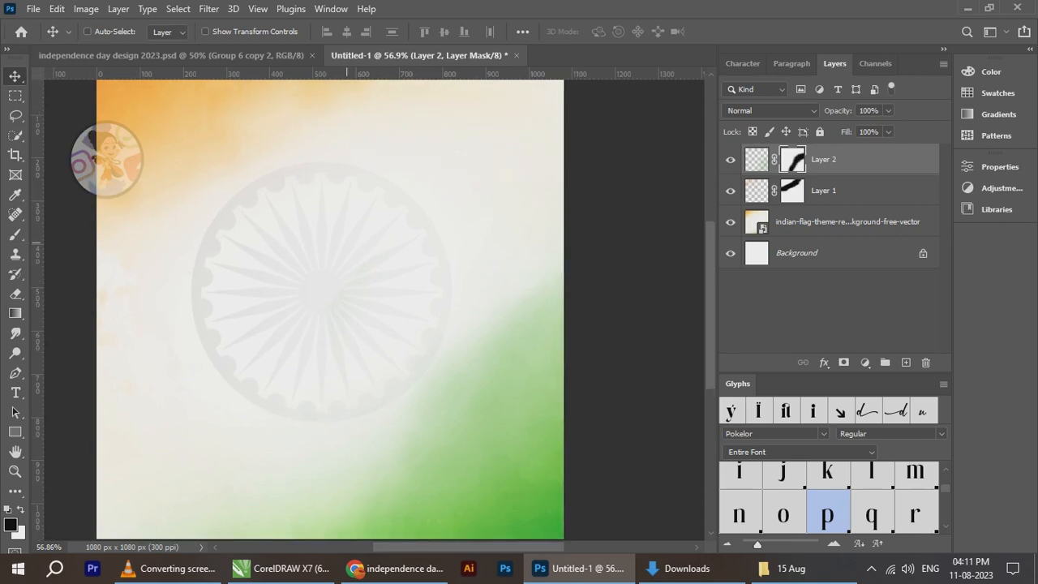
scroll(454, 300, "down", 3)
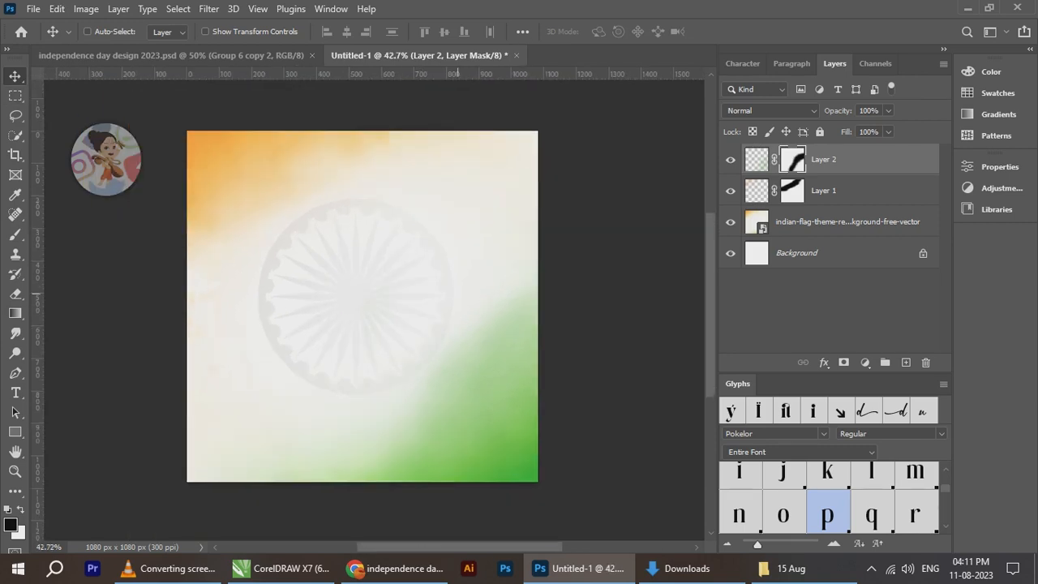
Copy the tricolour ribbon layer from independence day design 2023.psd into Untitled-1 and position it along the canvas's top edge
left_click(215, 56)
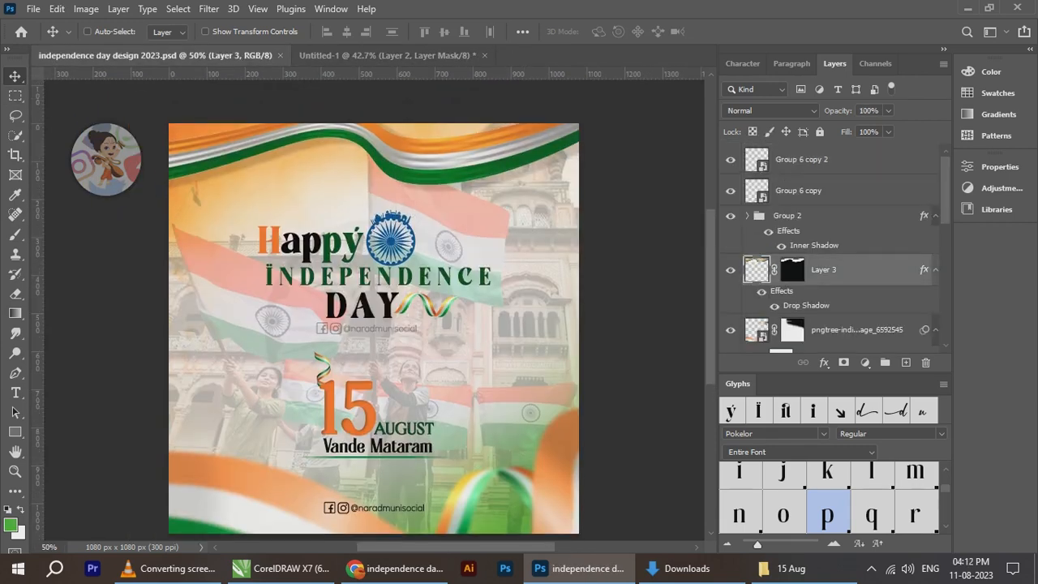
key("ctrl+Tab")
left_click_drag(824, 269, 335, 171)
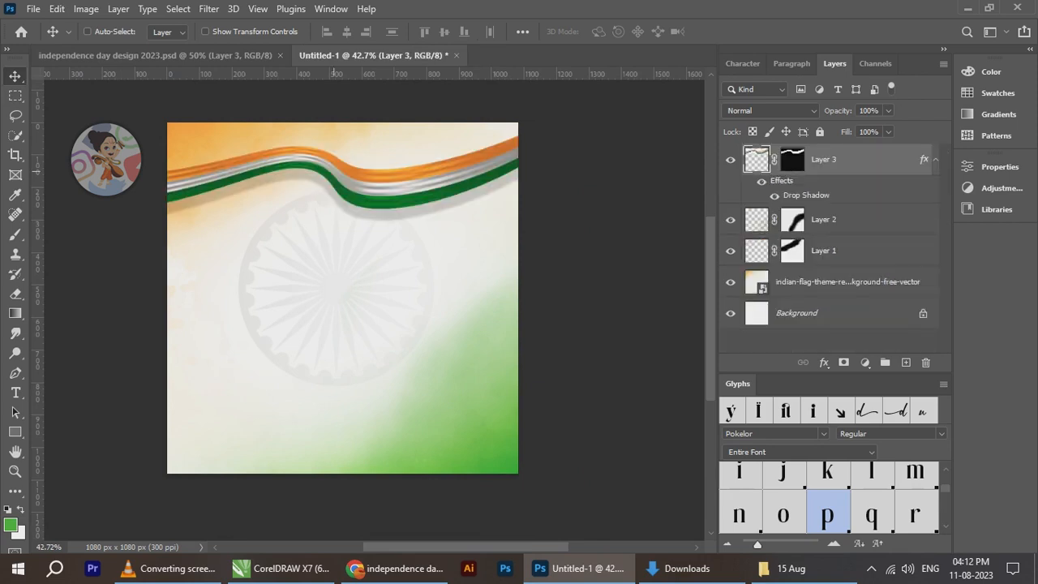
scroll(334, 171, "up", 4)
left_click_drag(390, 214, 394, 174)
left_click_drag(394, 129, 394, 122)
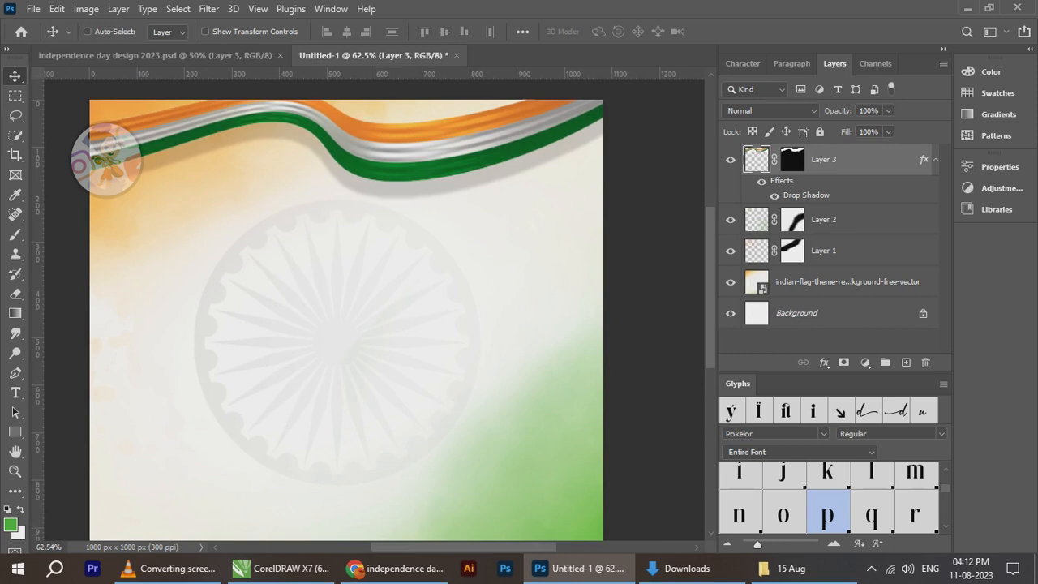
Move the ribbon's drop shadow to a distance of 10 px at an angle of 123°
double_click(806, 195)
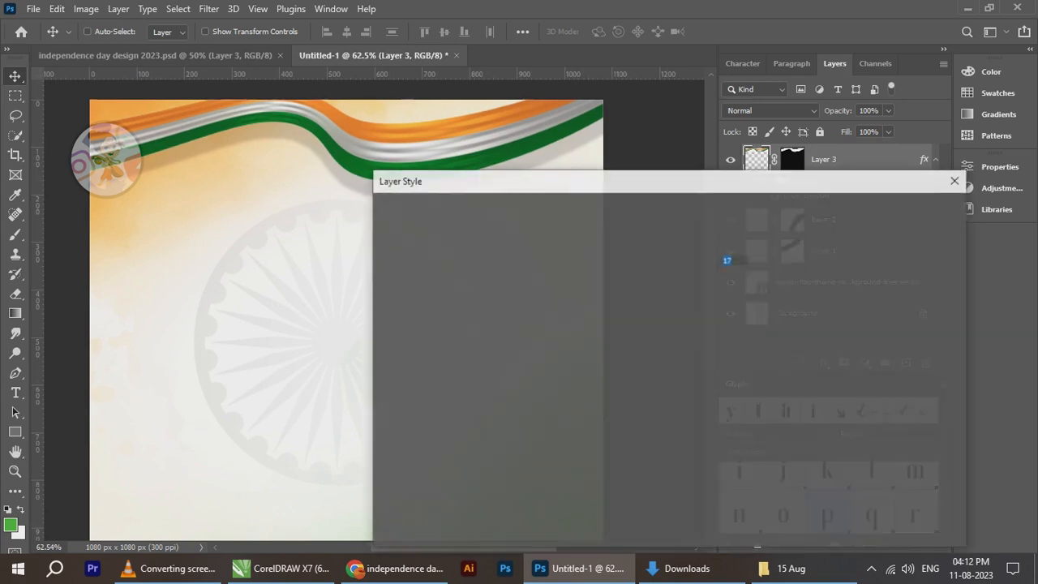
left_click_drag(737, 180, 811, 177)
left_click_drag(403, 195, 404, 182)
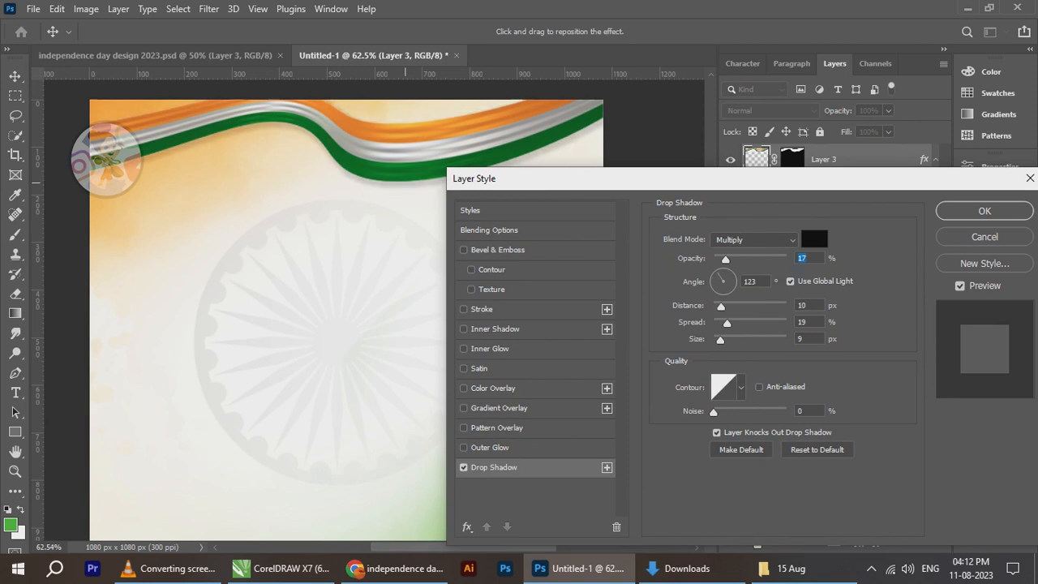
key("Return")
scroll(415, 220, "down", 3)
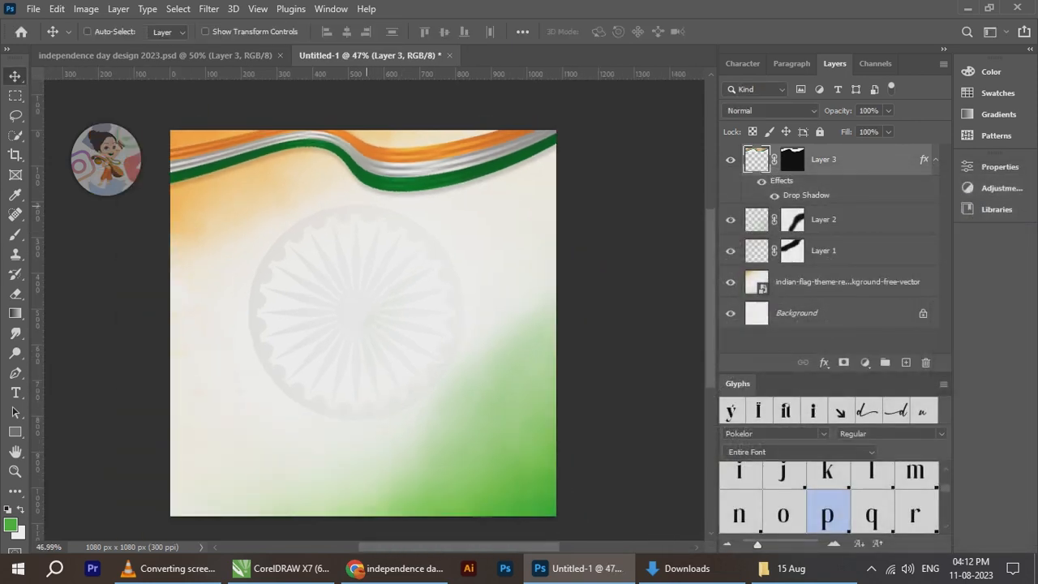
Place the pngtree-indian-flag-ribbon-vector-png-image_6592545 file from the 15 Aug folder into Untitled-1
scroll(355, 186, "up", 3)
scroll(356, 186, "down", 3)
left_click_drag(394, 217, 360, 172)
left_click(791, 568)
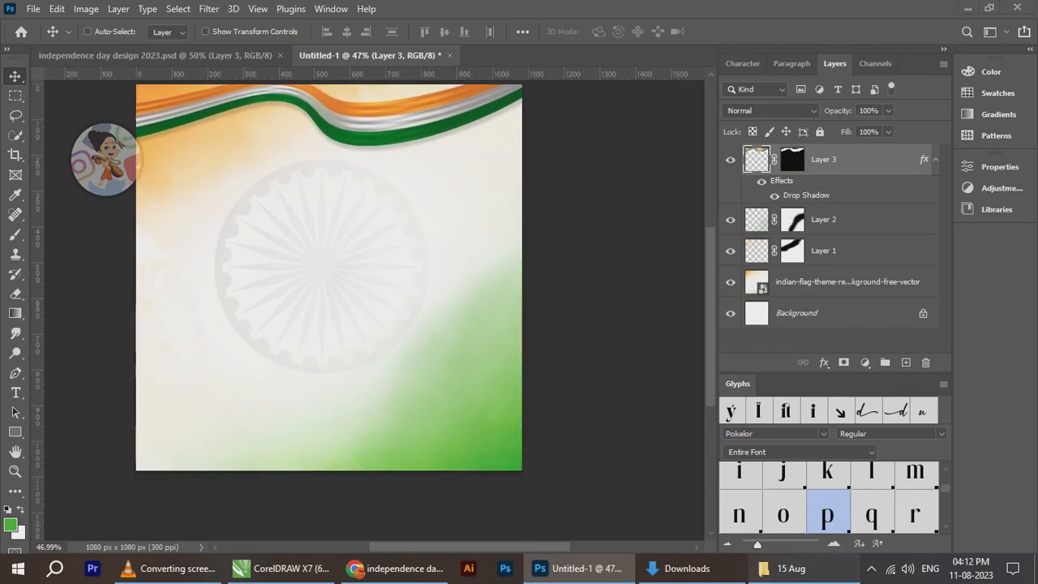
left_click_drag(905, 129, 438, 466)
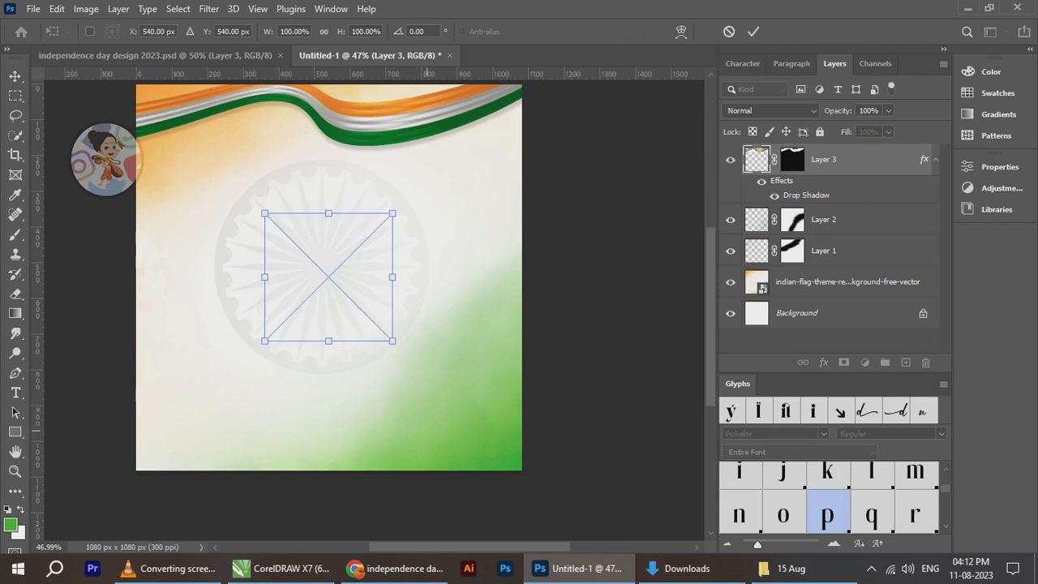
Enlarge the placed flag ribbon to about 349% so it sweeps across the canvas's lower part and right edge
left_click_drag(392, 340, 583, 514)
left_click_drag(537, 401, 367, 419)
left_click_drag(413, 225, 603, 98)
scroll(472, 199, "down", 1)
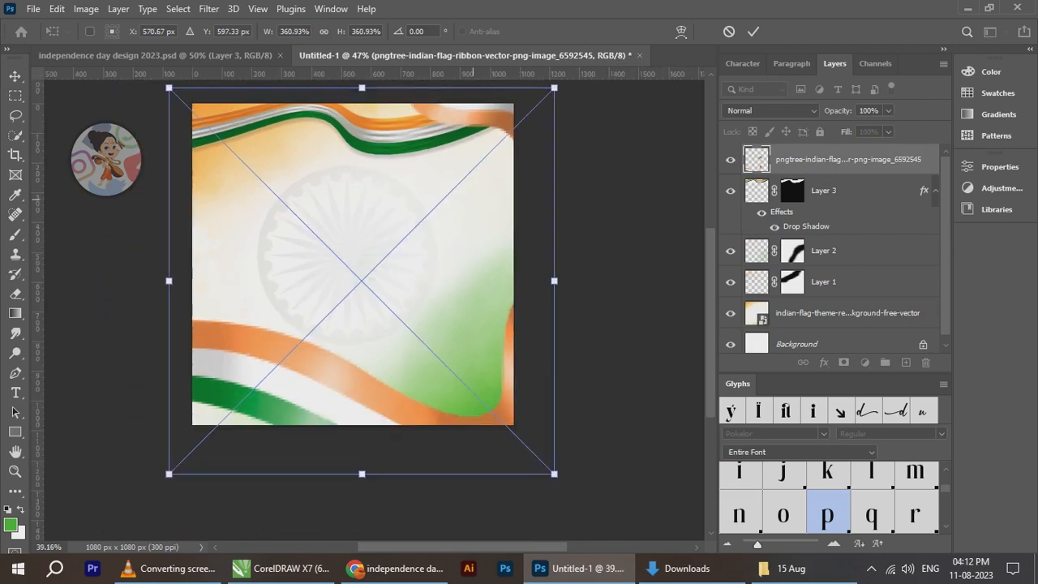
scroll(473, 199, "up", 1)
left_click_drag(475, 198, 479, 236)
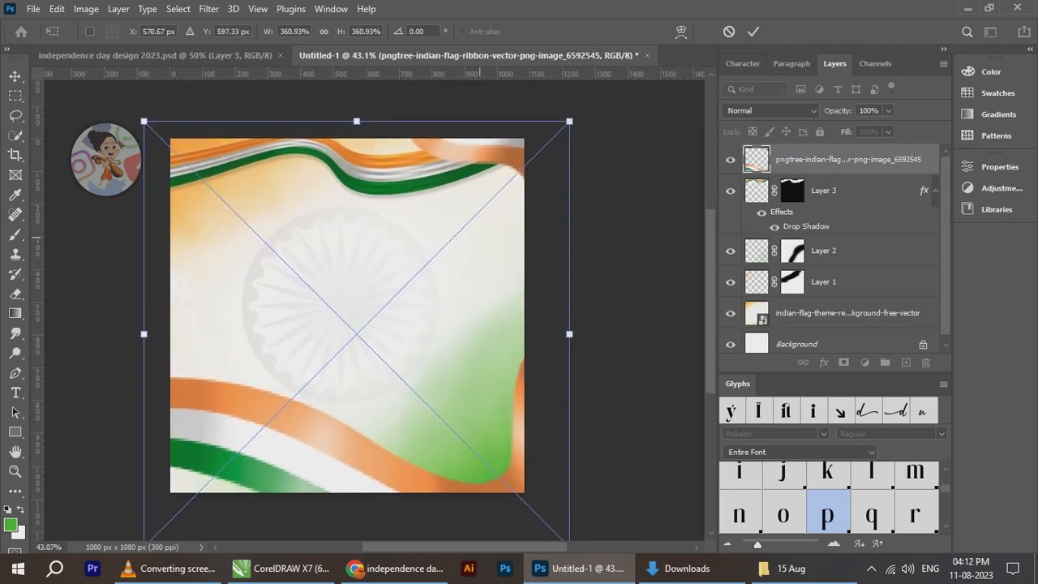
left_click_drag(569, 333, 554, 333)
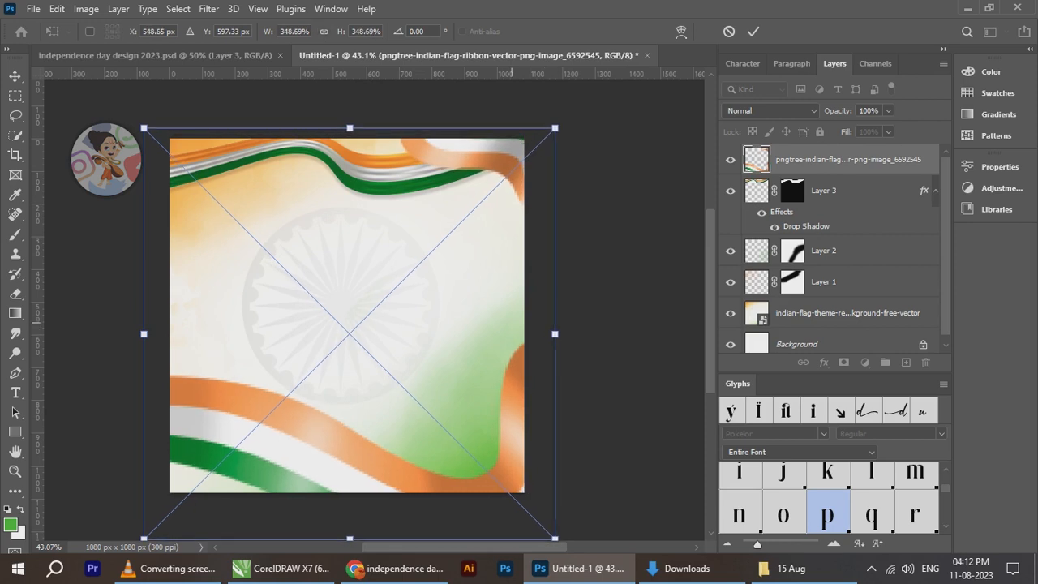
mouse_move(518, 281)
left_mouse_down()
mouse_move(518, 310)
mouse_move(515, 292)
left_mouse_up()
left_click(754, 32)
Compare with independence day design 2023.psd and shift the flag ribbon slightly down and to the left on the canvas
left_click(155, 56)
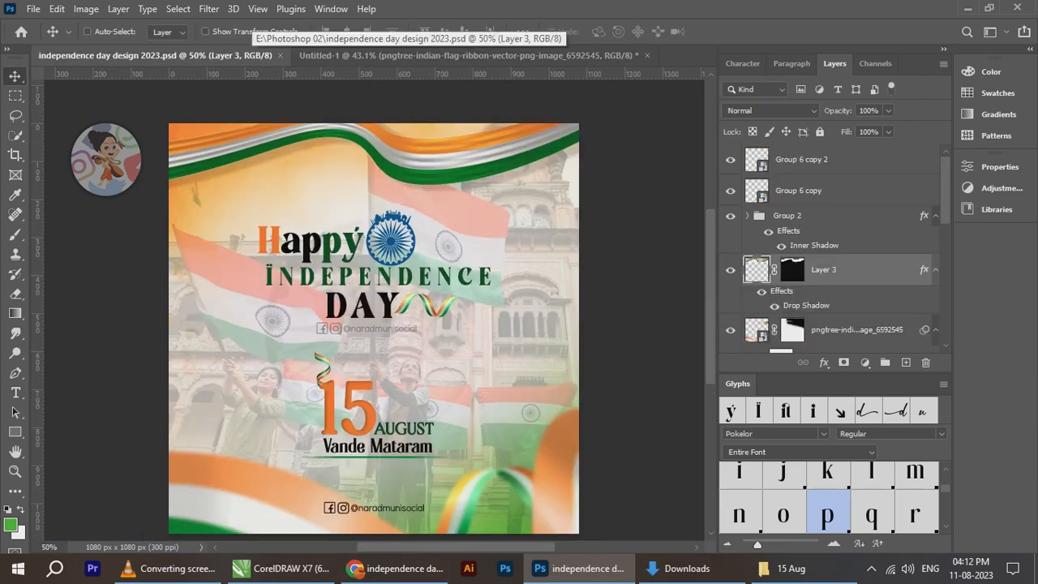
left_click(340, 55)
left_click_drag(316, 433, 303, 452)
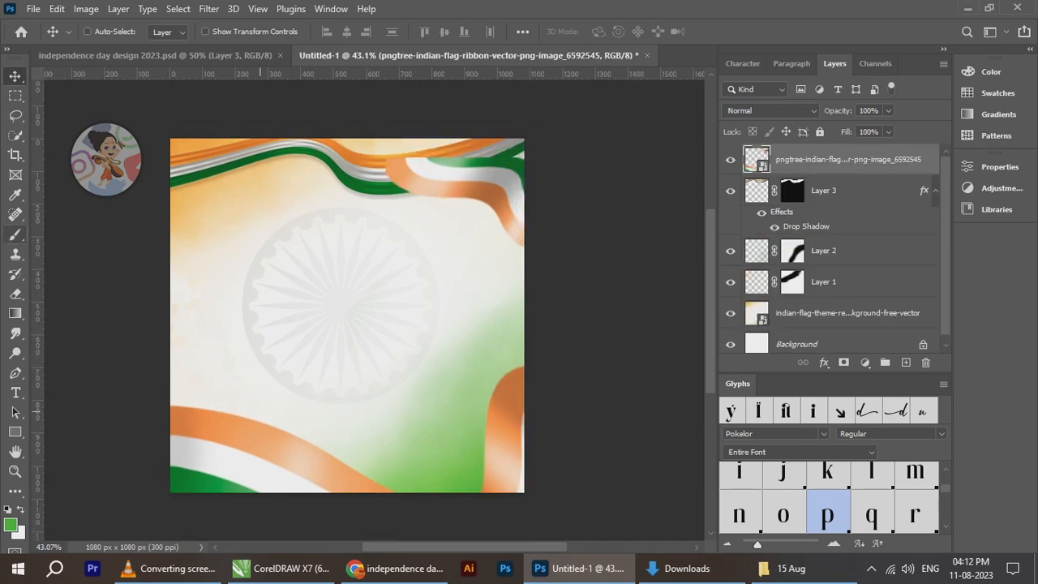
Add a layer mask to the flag ribbon layer and paint out its upper-right part in black with the 228 px soft brush
left_click(844, 362)
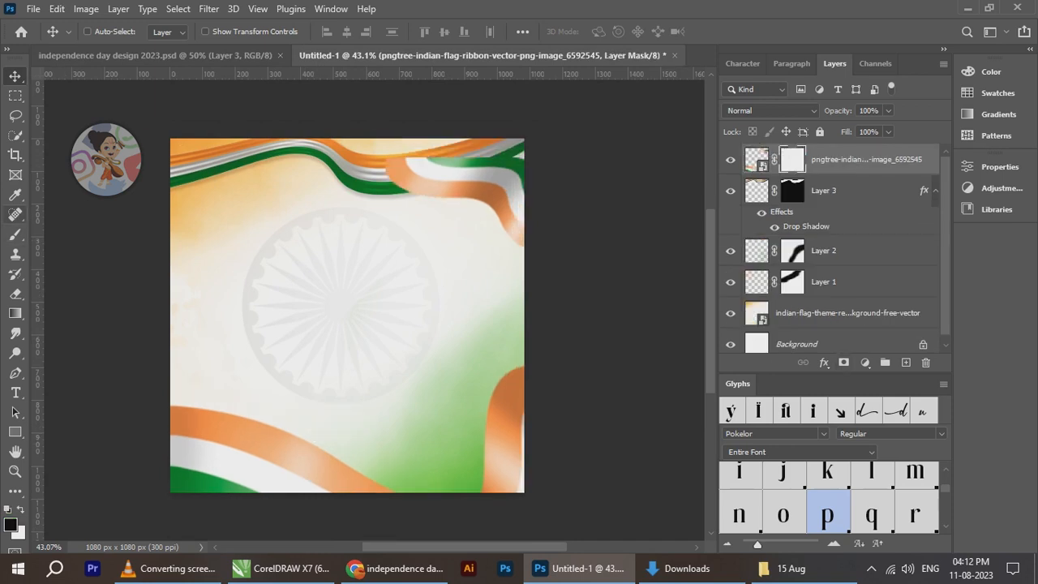
left_click(15, 235)
mouse_move(523, 227)
left_mouse_down()
mouse_move(453, 174)
mouse_move(414, 174)
mouse_move(563, 267)
left_mouse_up()
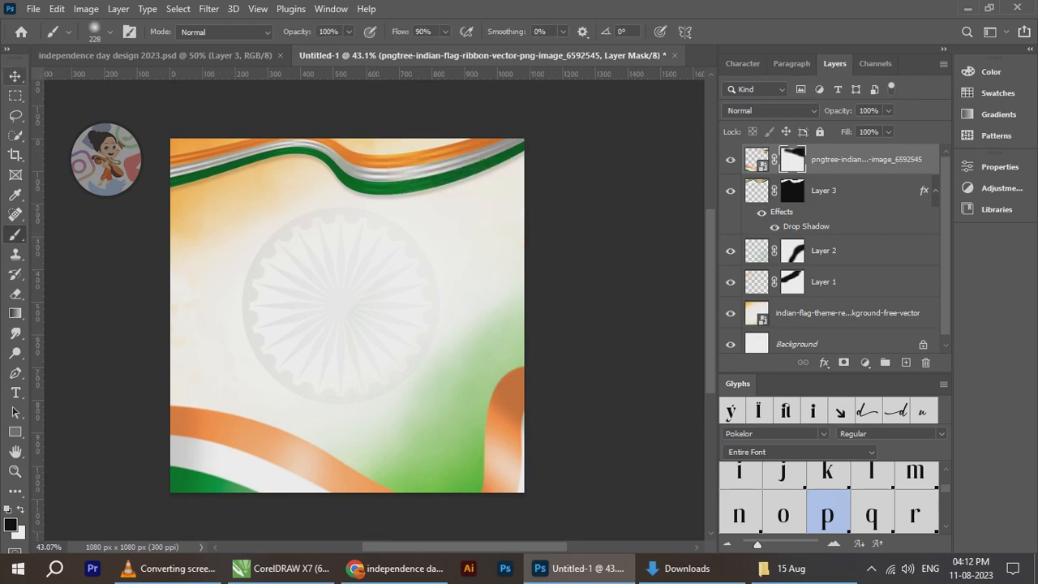
key("v")
scroll(485, 357, "up", 1)
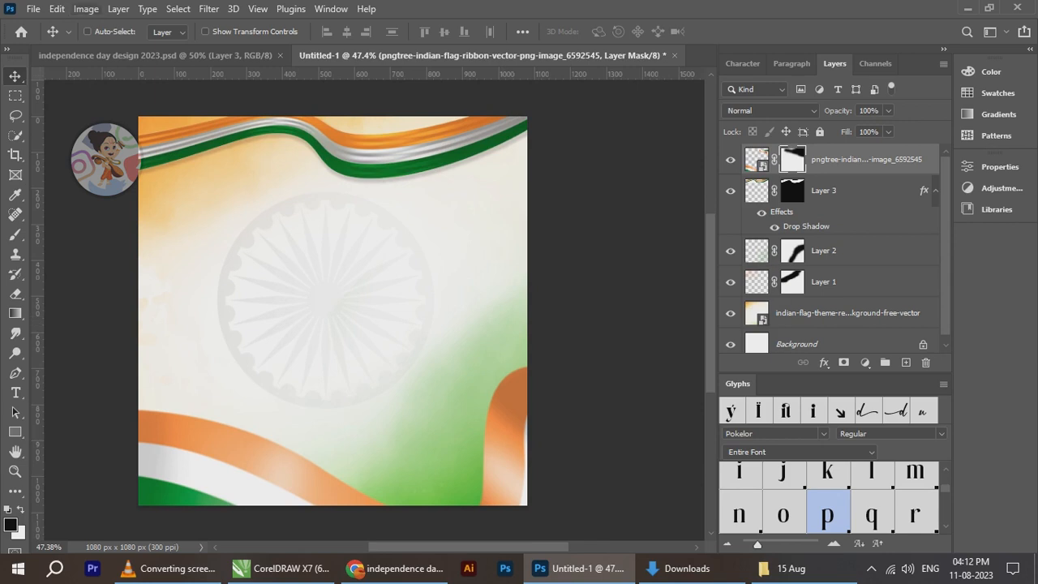
left_click(208, 9)
mouse_move(235, 203)
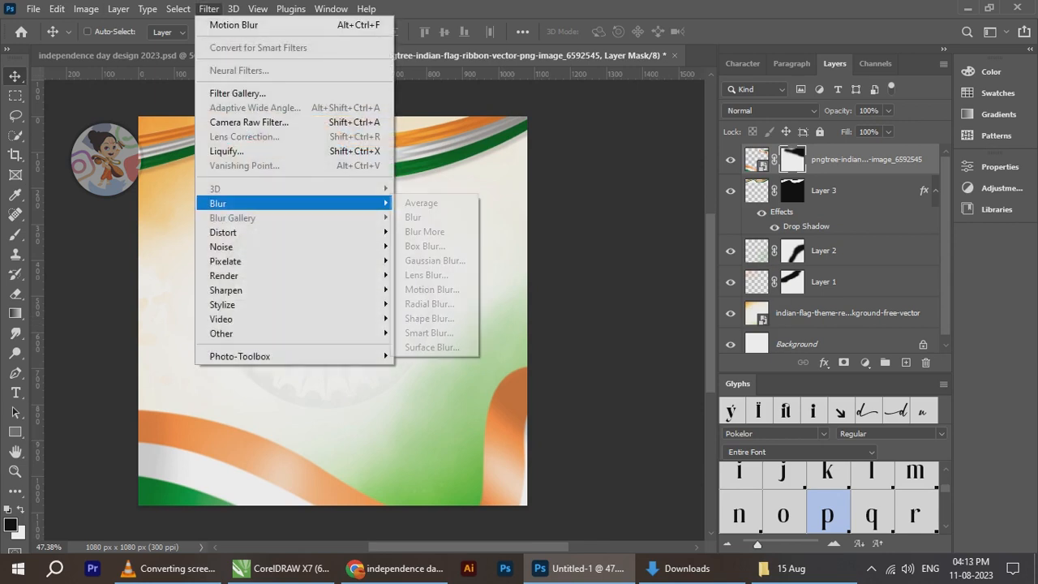
left_click(434, 260)
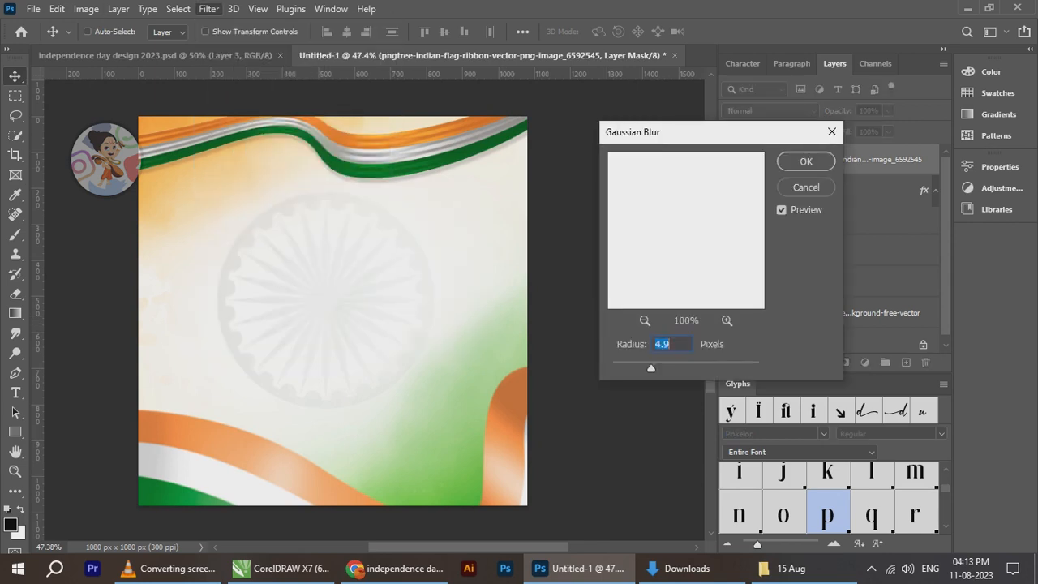
left_click_drag(650, 368, 666, 368)
left_click(806, 187)
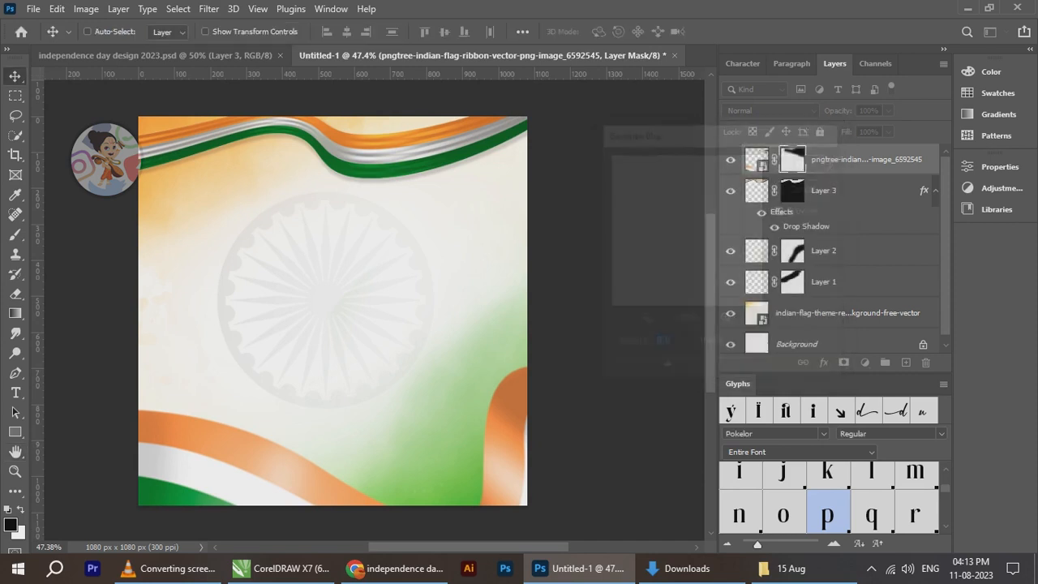
Apply a Gaussian Blur to the flag ribbon image itself instead of its mask
left_click(756, 159)
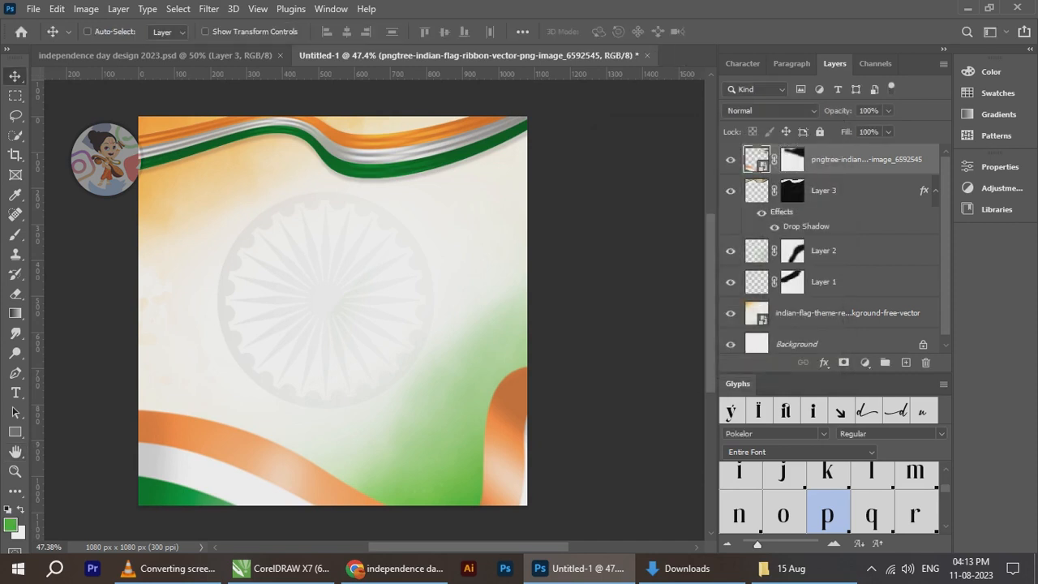
left_click(209, 9)
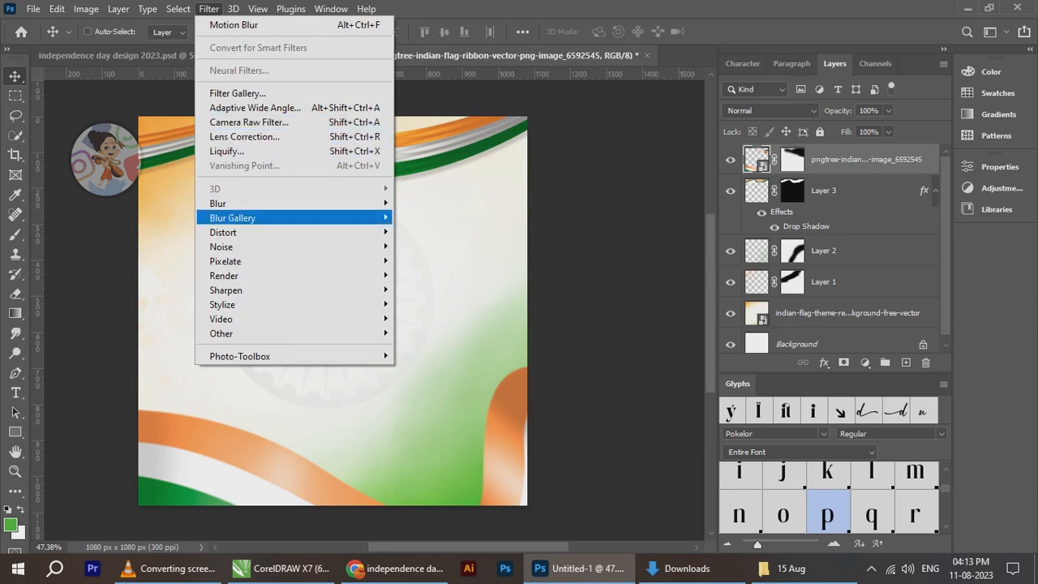
mouse_move(243, 203)
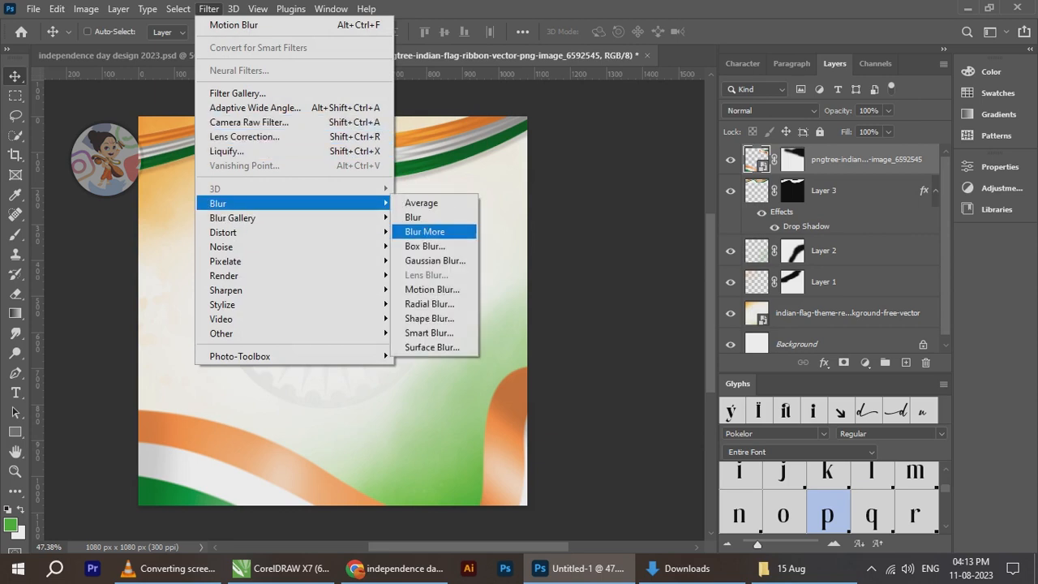
left_click(435, 260)
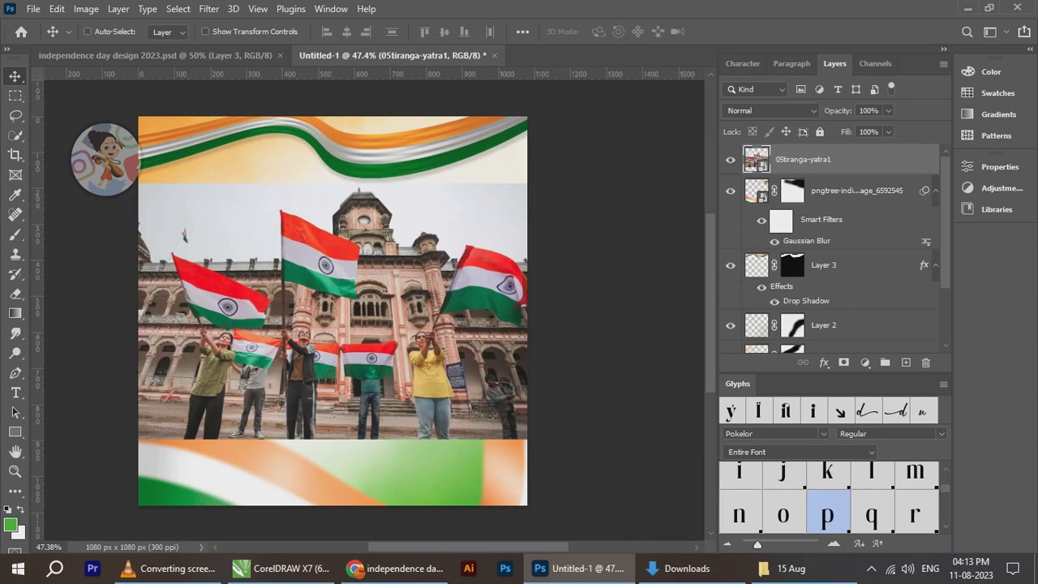
Close the Glyphs panel to make room for the layer list
scroll(828, 514, "down", 10)
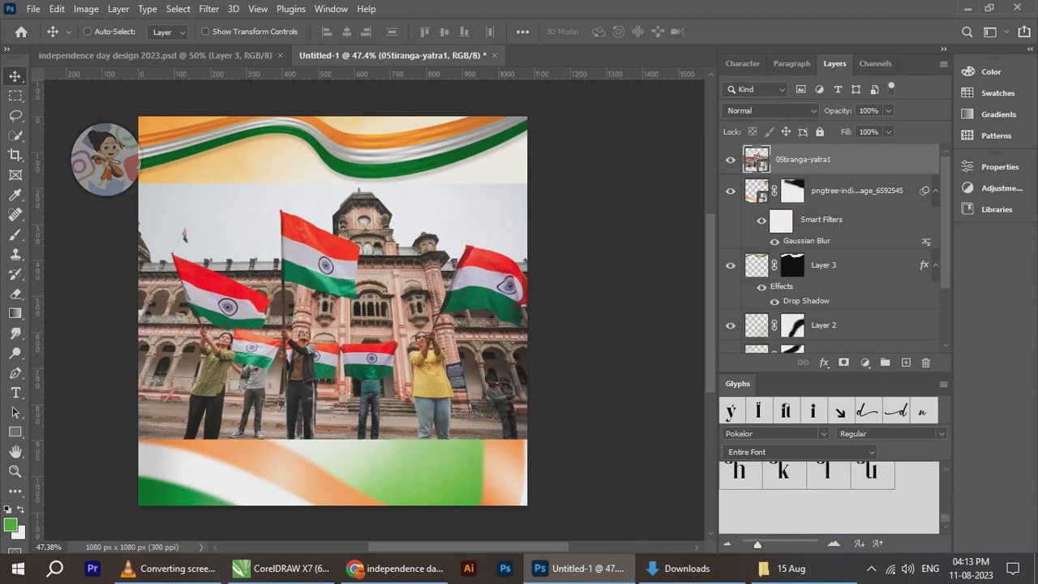
scroll(828, 497, "up", 10)
left_click_drag(757, 545, 741, 545)
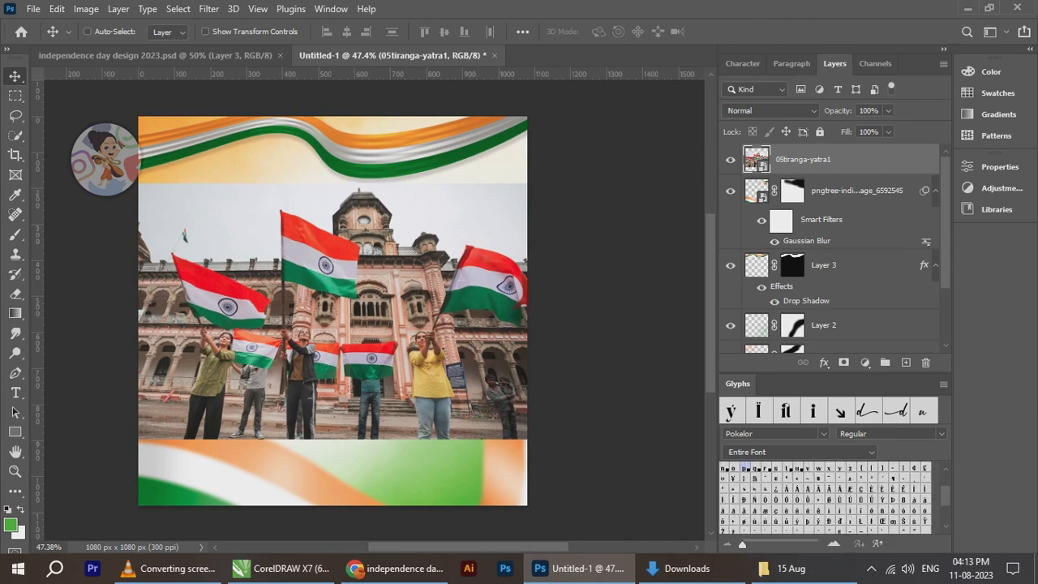
left_click_drag(741, 544, 749, 544)
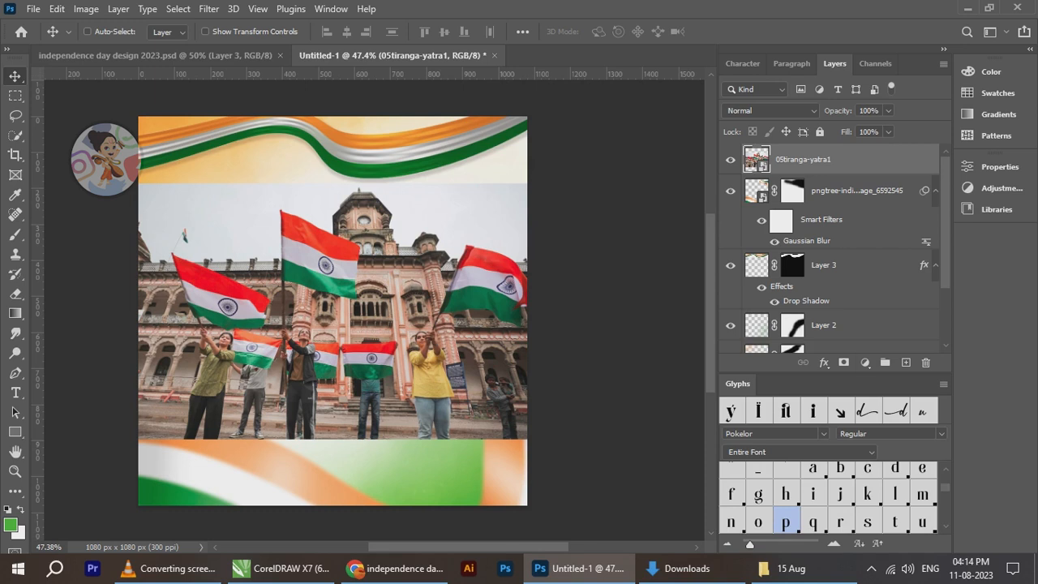
left_click(942, 383)
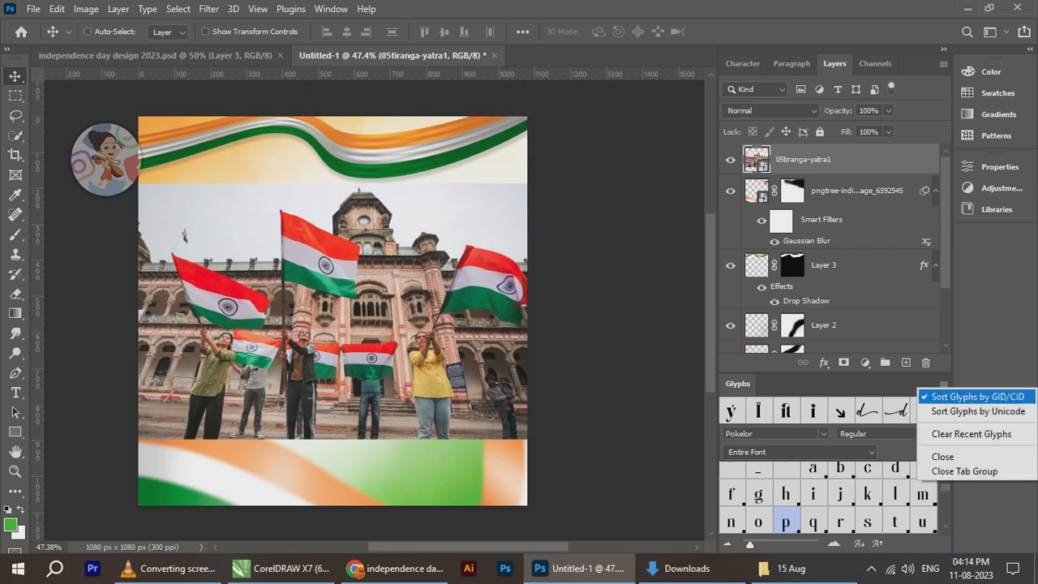
left_click(942, 456)
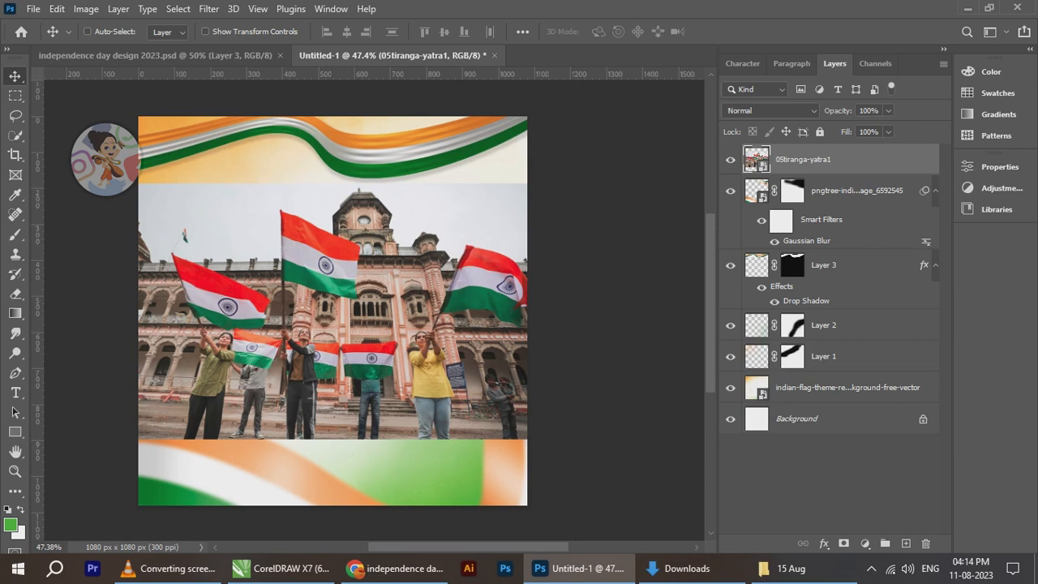
Reorder the 05tiranga-yatra1 photo layer to sit between Layer 3 and Layer 2
left_click_drag(802, 159, 802, 295)
scroll(378, 371, "down", 1)
scroll(377, 373, "up", 1)
Enlarge the 05tiranga-yatra1 photo to about 35% so it covers the whole canvas, and nudge it slightly right
key("ctrl+t")
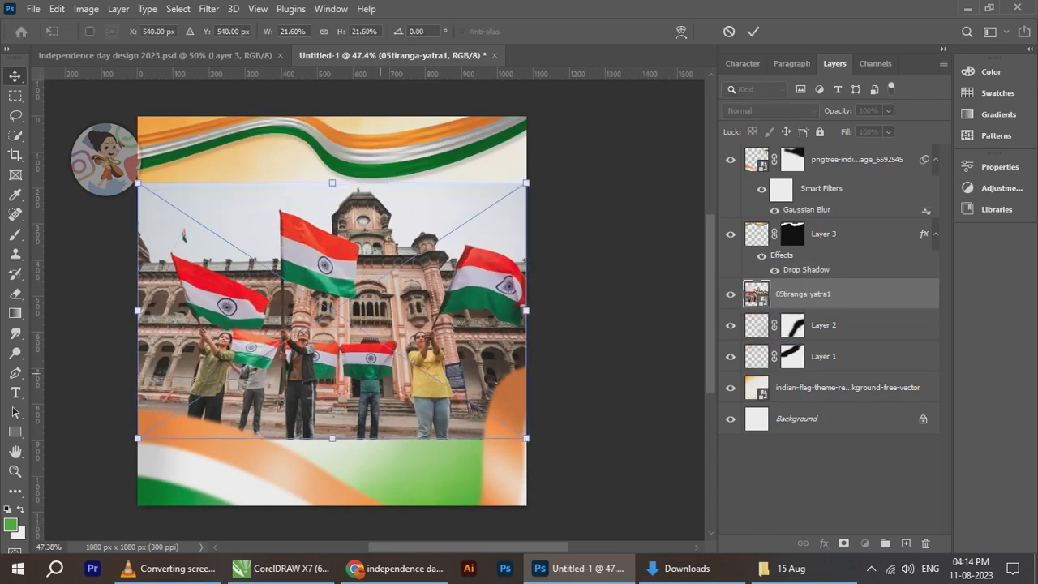
left_click_drag(525, 438, 641, 512)
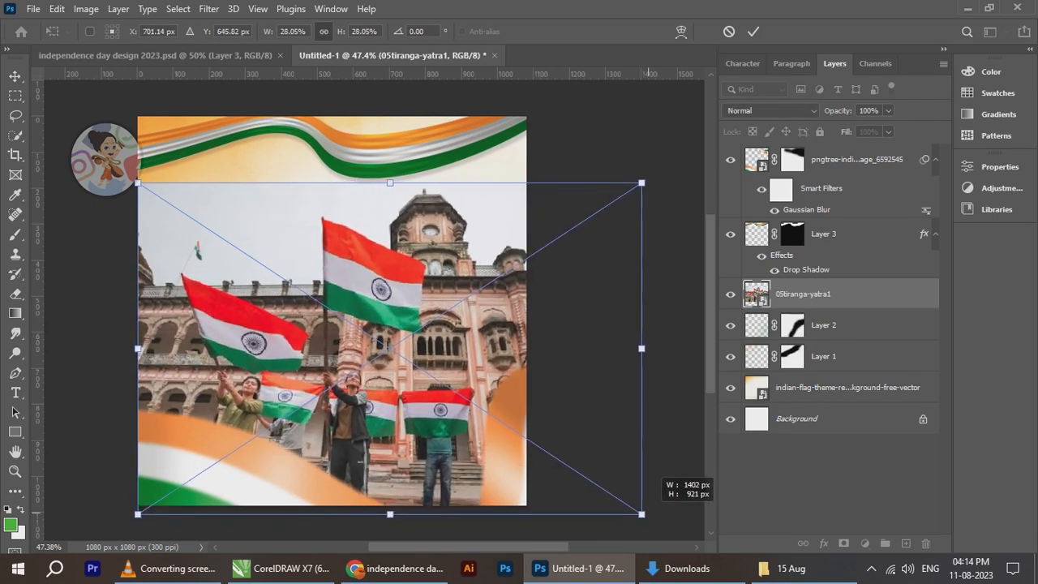
scroll(322, 289, "down", 3)
left_click_drag(183, 209, 70, 133)
left_click_drag(351, 231, 379, 231)
scroll(436, 252, "up", 1)
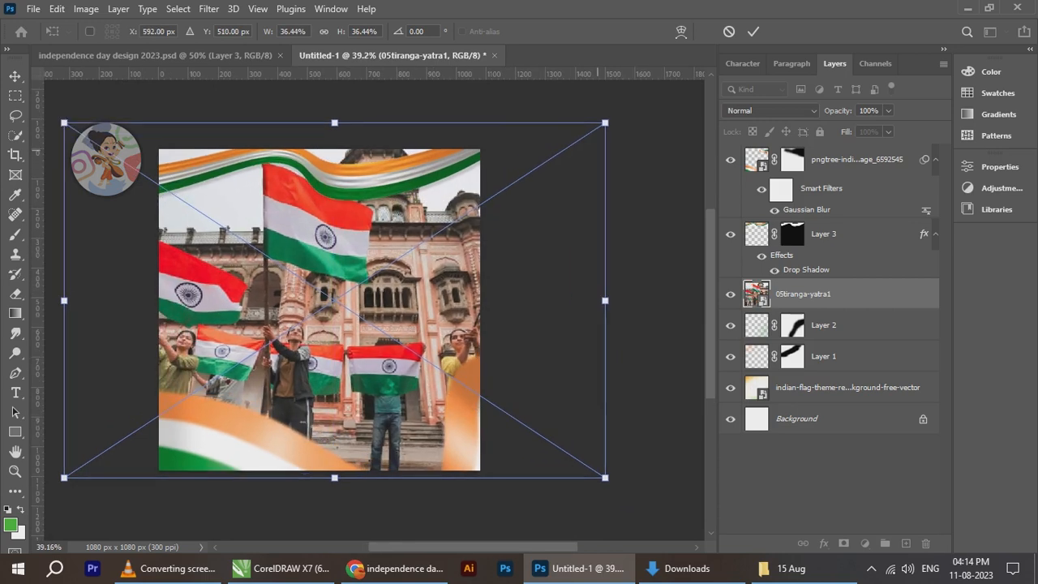
left_click_drag(604, 122, 582, 137)
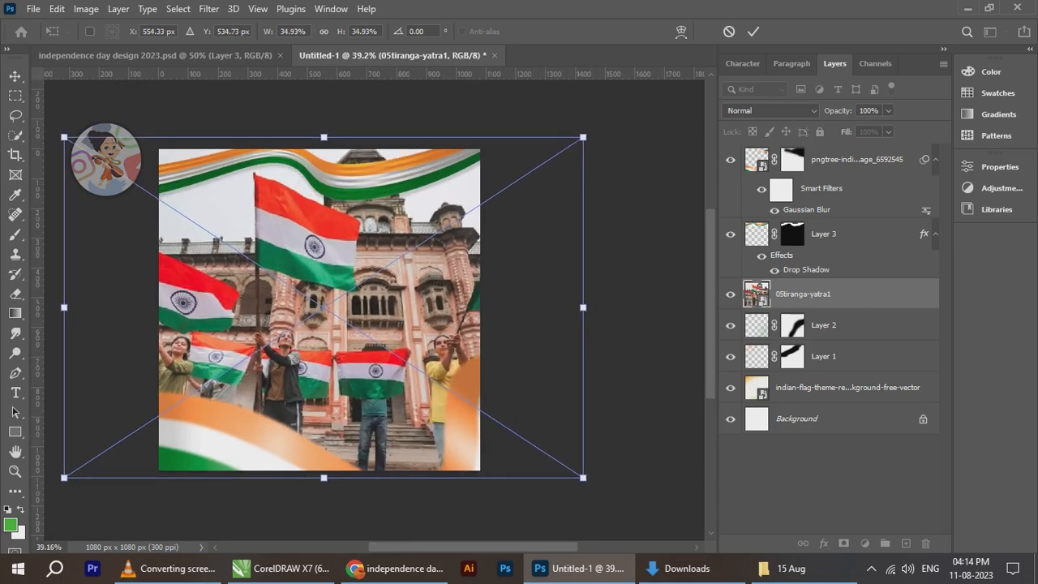
left_click(753, 31)
left_click_drag(393, 304, 411, 307)
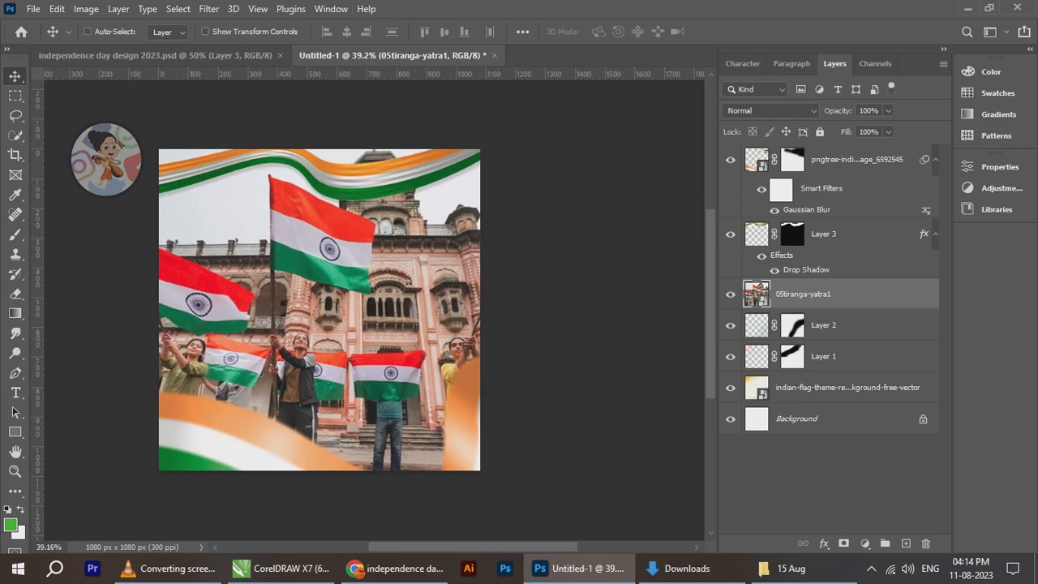
Set the 05tiranga-yatra1 photo layer to Multiply blending at 37% opacity
left_click(802, 111)
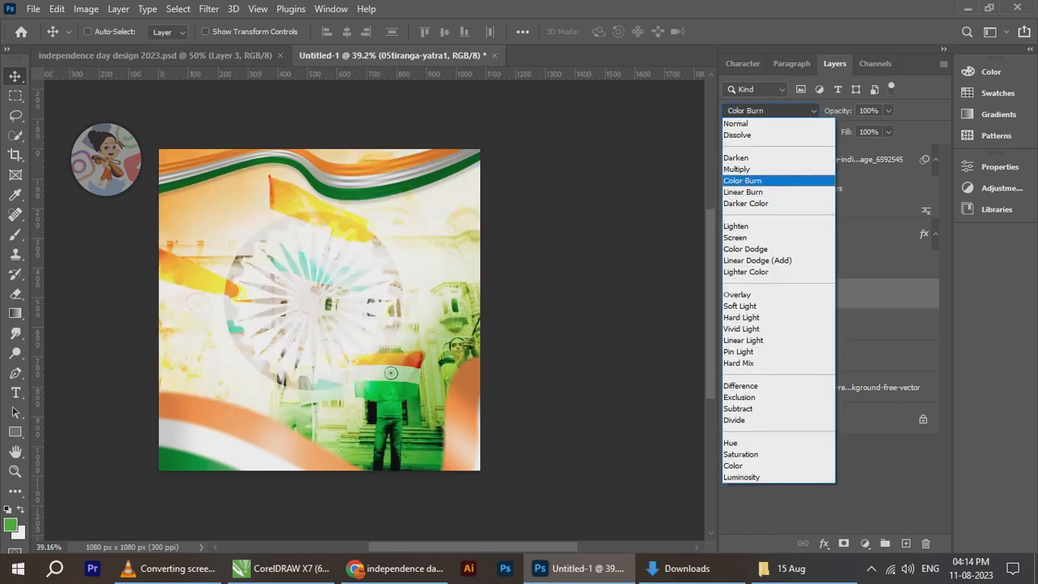
left_click(754, 170)
left_click(887, 110)
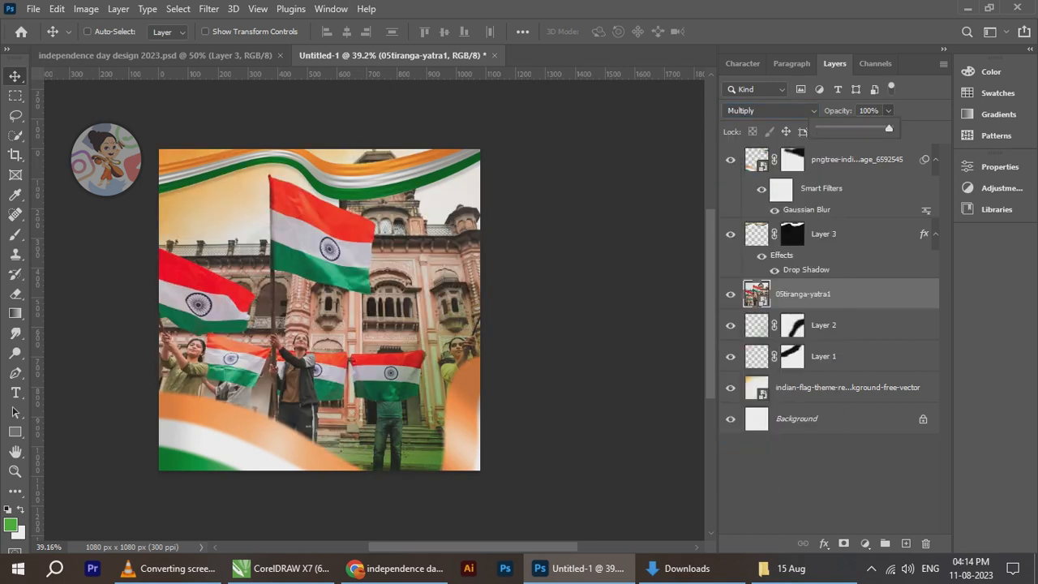
left_click_drag(852, 128, 844, 128)
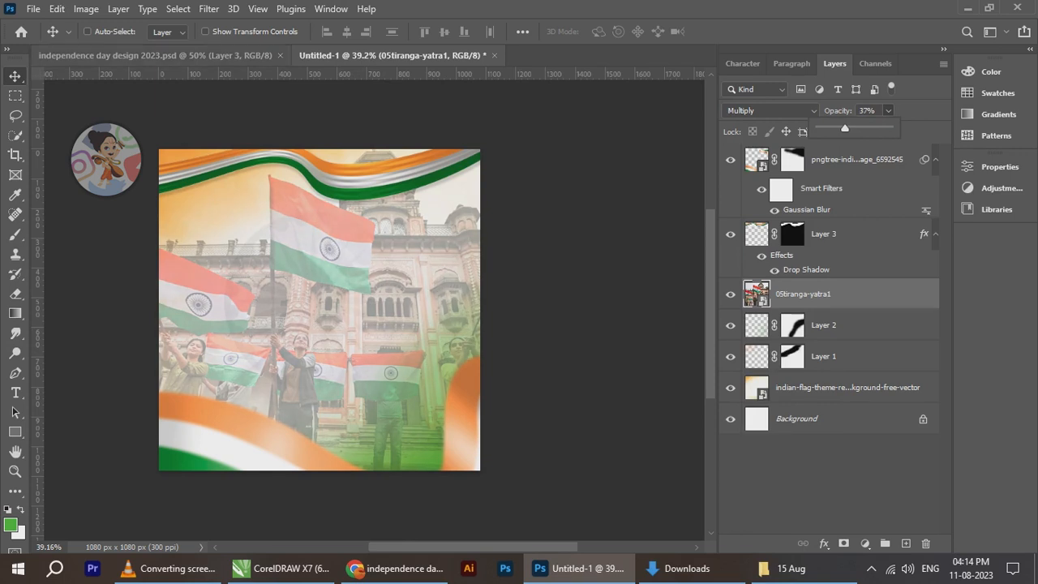
Compare with independence day design 2023.psd, then scale the 05tiranga-yatra1 photo to about 37.8% and reposition it over the canvas
left_click(154, 55)
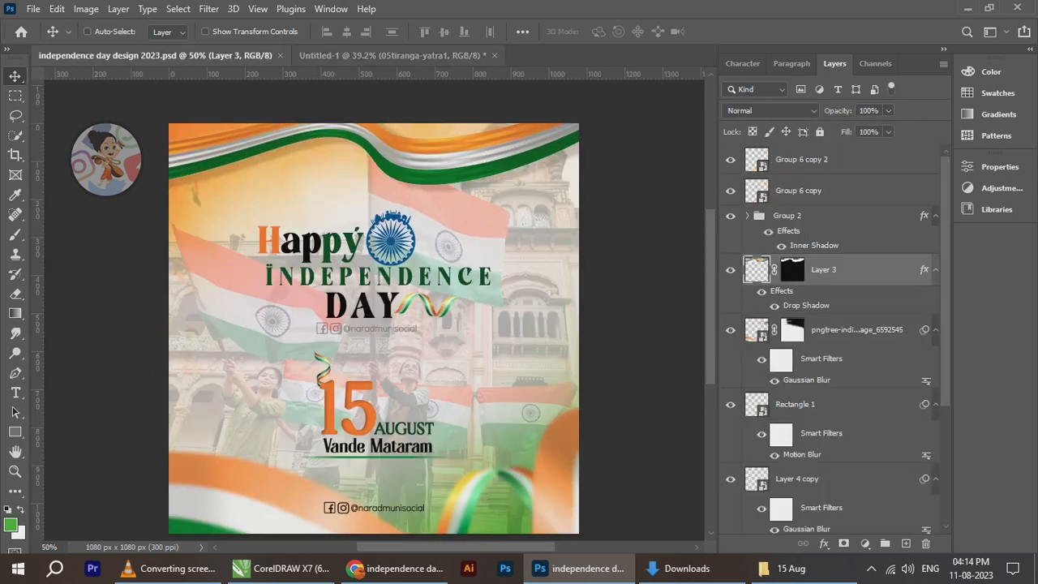
left_click(393, 55)
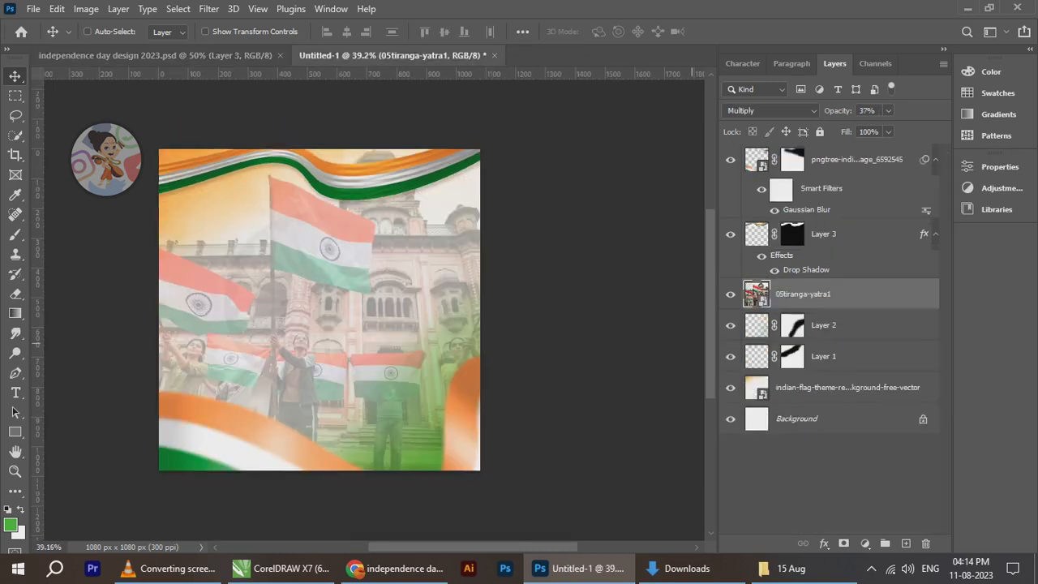
scroll(315, 344, "up", 1)
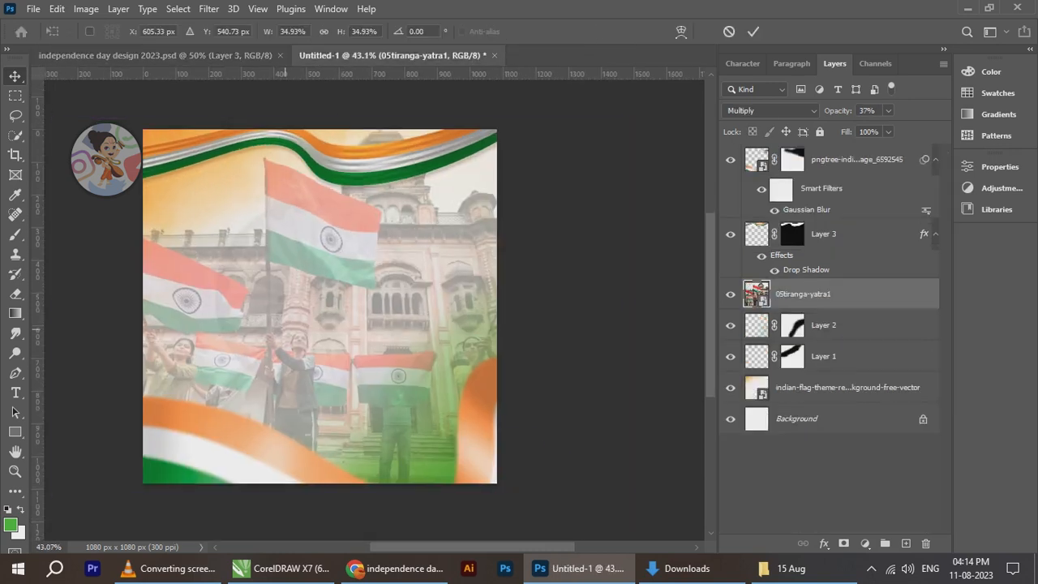
key("ctrl+t")
left_click_drag(627, 118, 718, 75)
left_click_drag(492, 227, 462, 232)
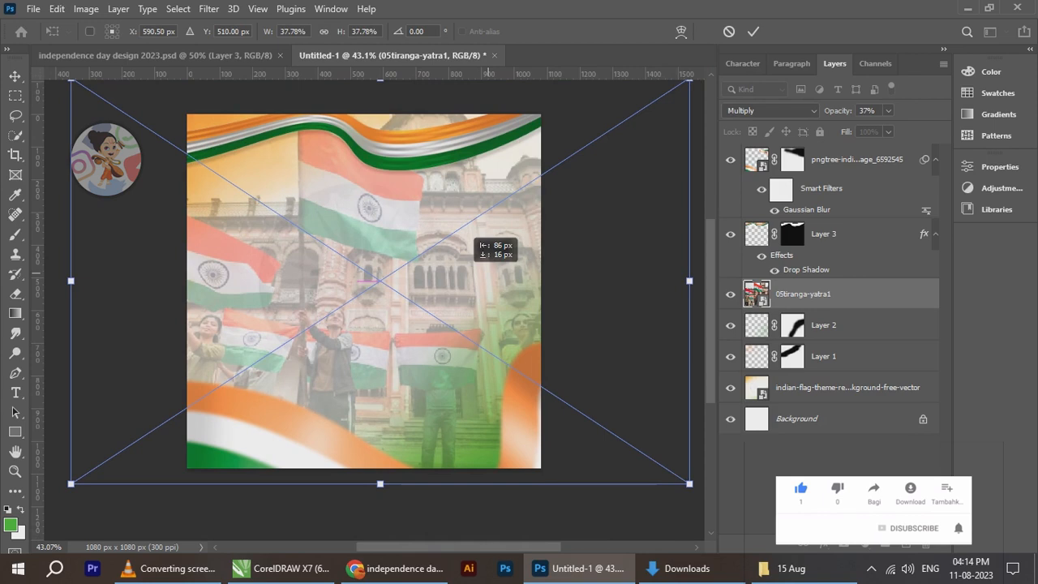
key("Return")
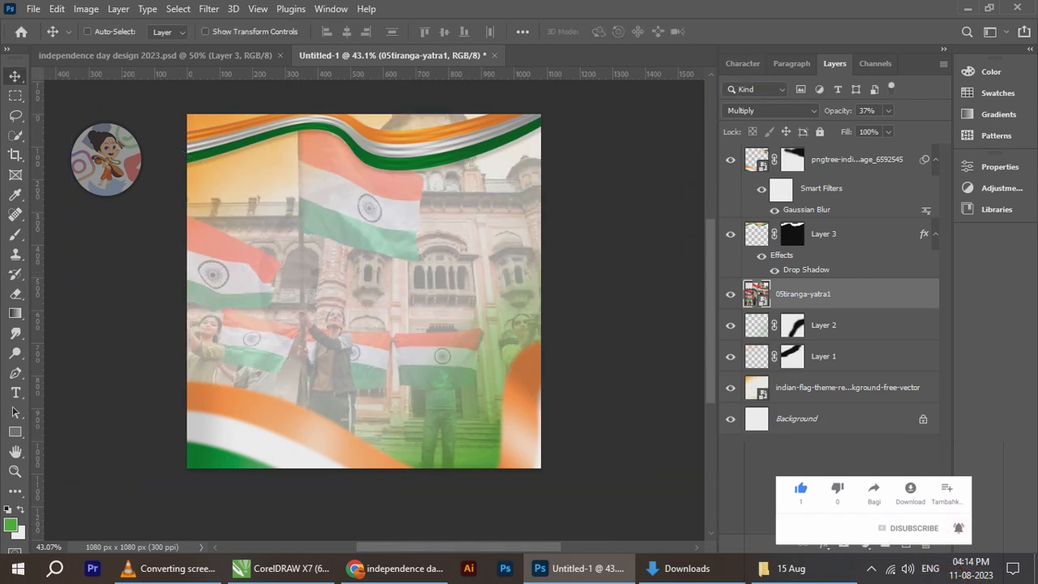
Raise the 05tiranga-yatra1 photo layer's opacity to 47%
left_click(888, 110)
left_click_drag(893, 129, 896, 128)
scroll(363, 291, "up", 1)
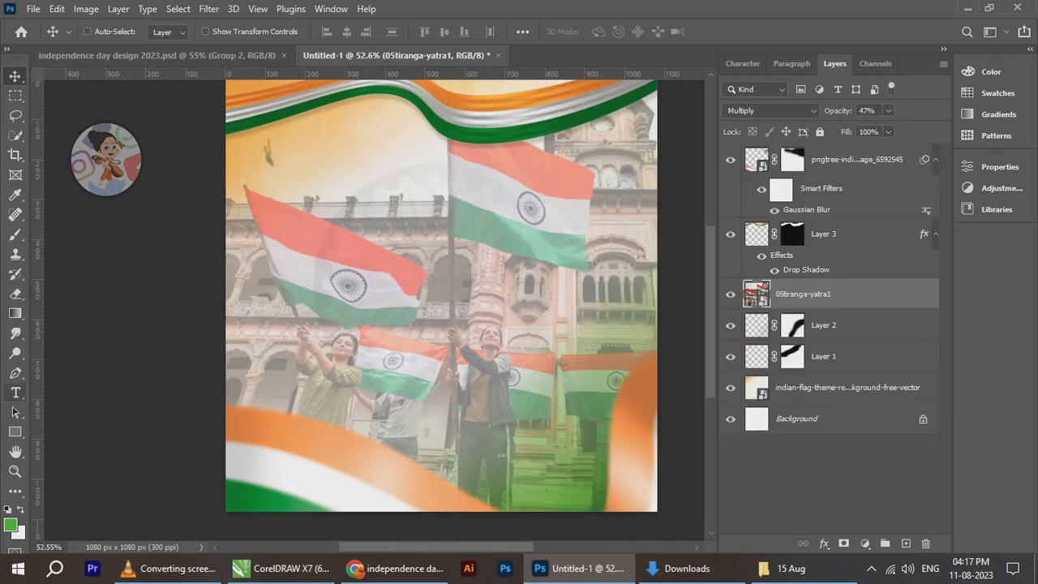
Add the text "Happy" at 14 pt over the photo's upper middle and set its font to Monalisa Serif
left_click(14, 392)
scroll(378, 235, "up", 1)
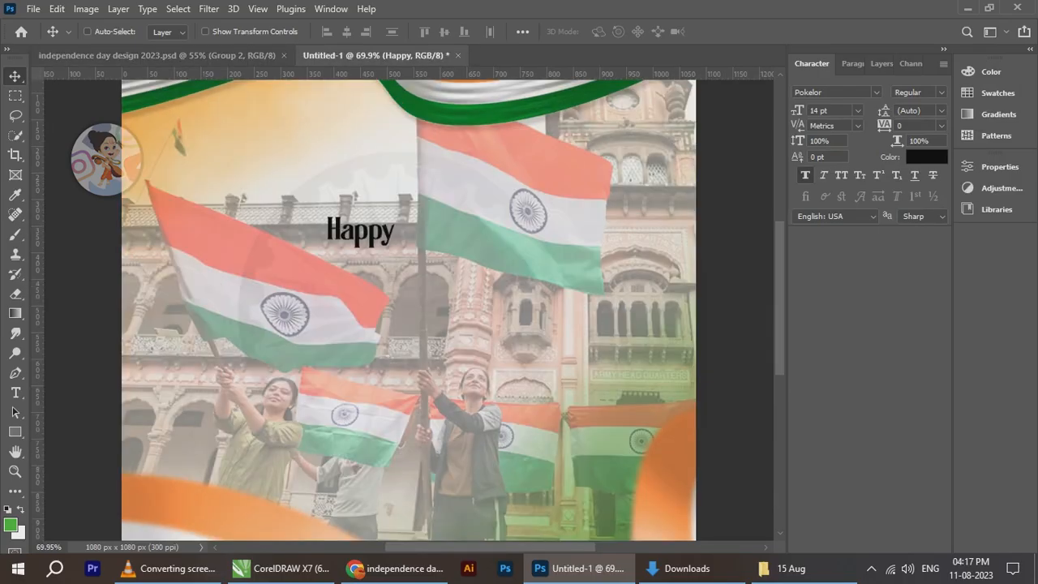
left_click(876, 92)
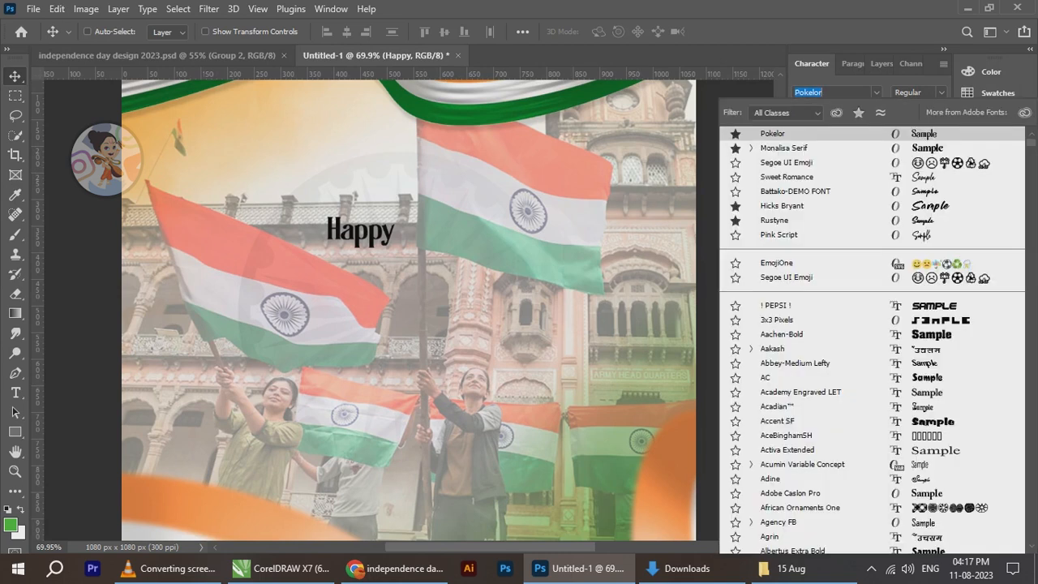
key("Down")
key("Return")
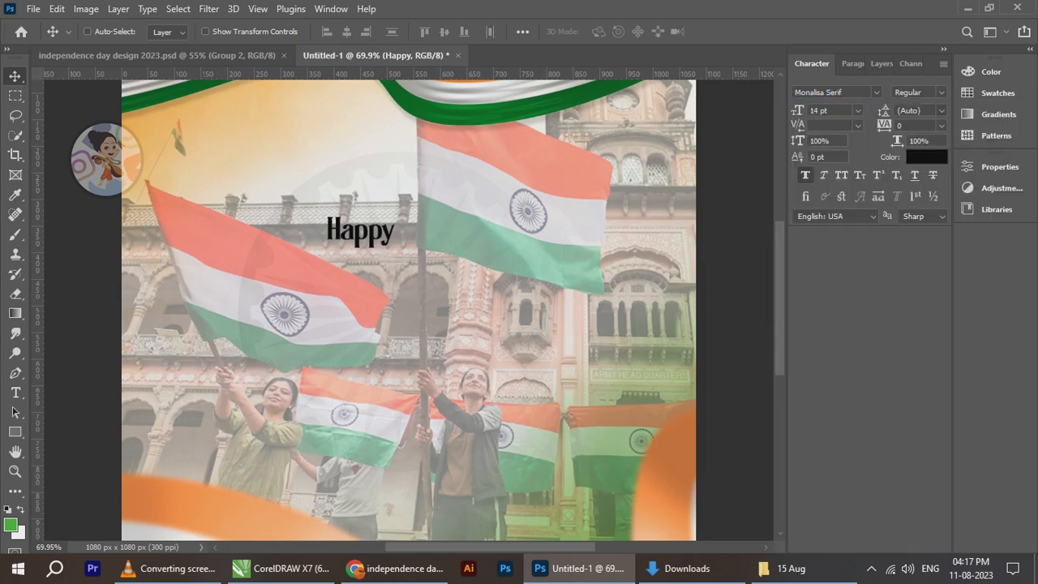
scroll(378, 239, "down", 2)
scroll(376, 239, "up", 1)
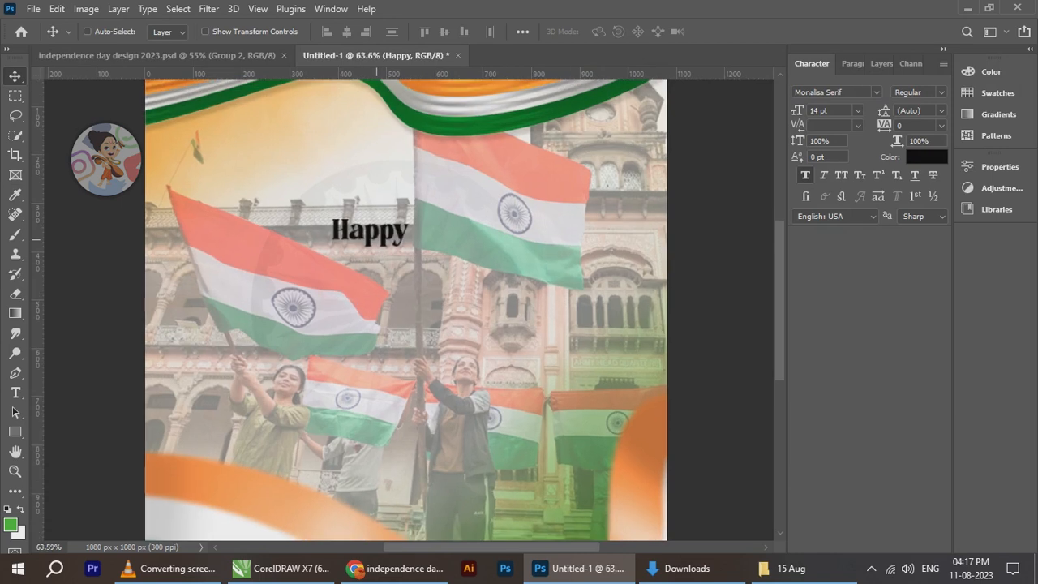
Enlarge the Happy text to 21.48 pt and place a duplicate of it just below
key("ctrl+t")
left_click_drag(408, 243, 411, 297)
left_click(752, 31)
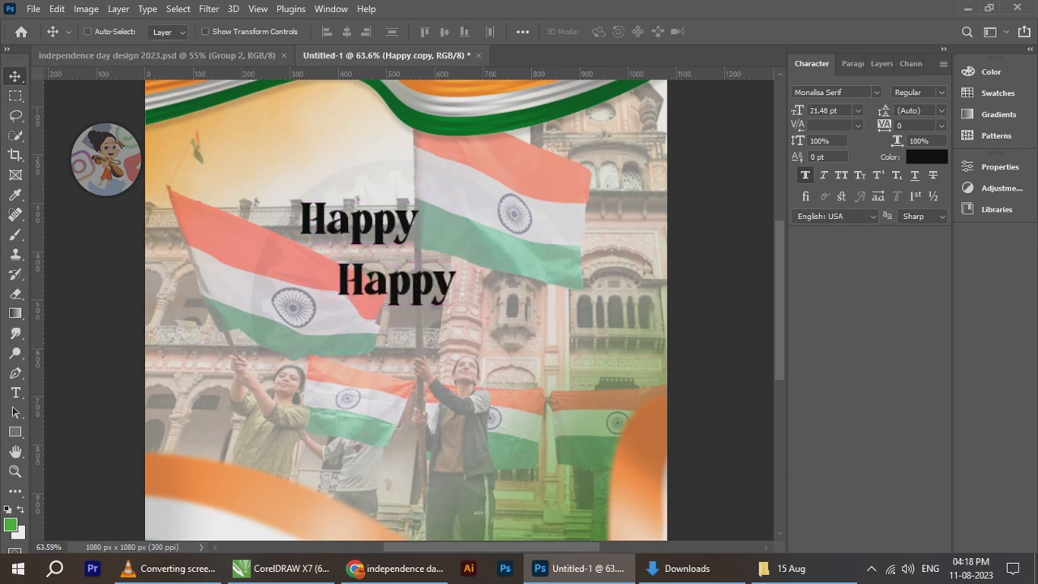
Check the wording in independence day design 2023.psd and change the lower Happy copy to "Independence day"
key("ctrl+Tab")
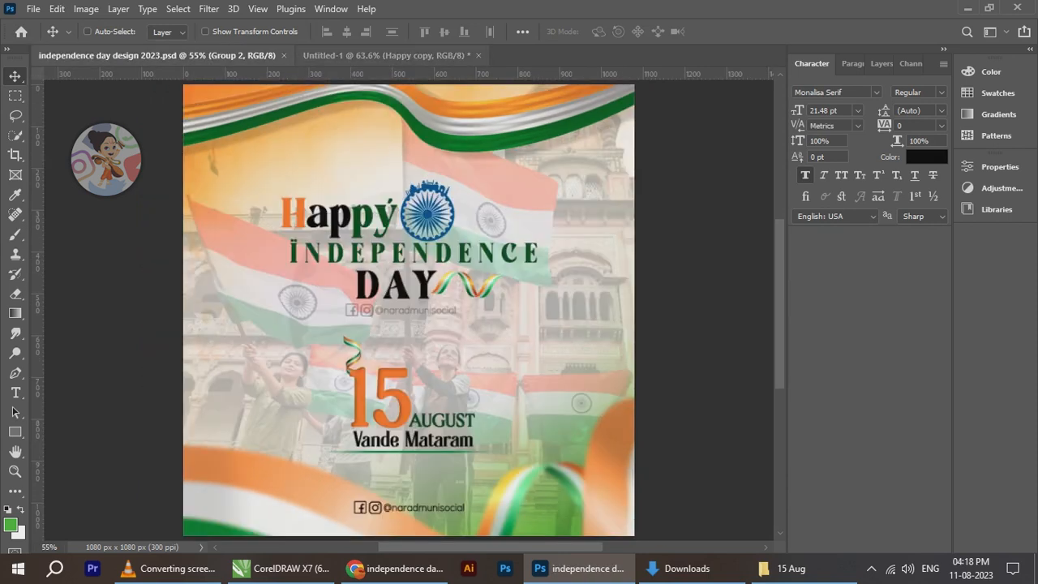
left_click(396, 56)
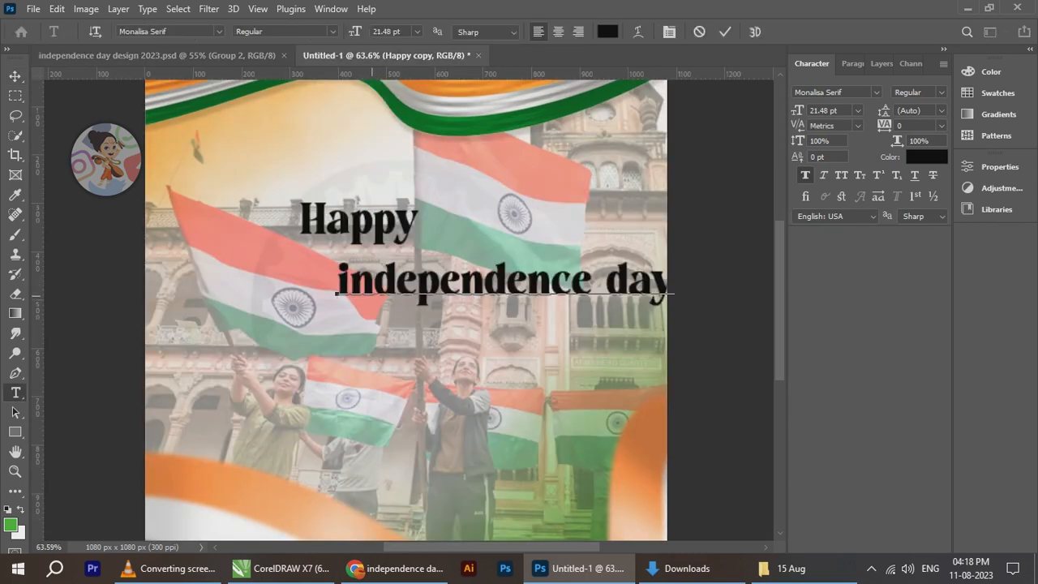
left_click_drag(354, 289, 339, 288)
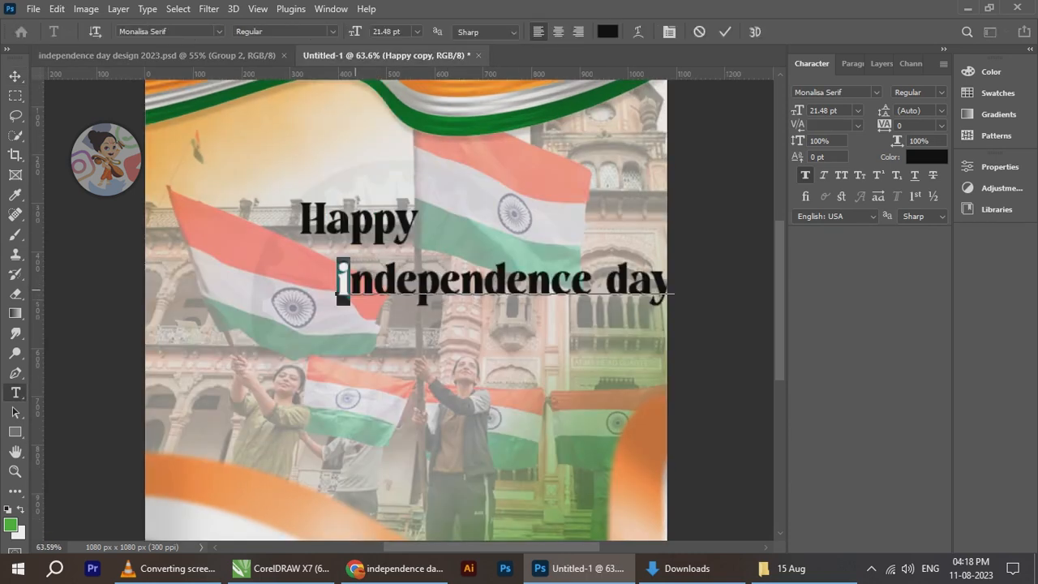
type("I")
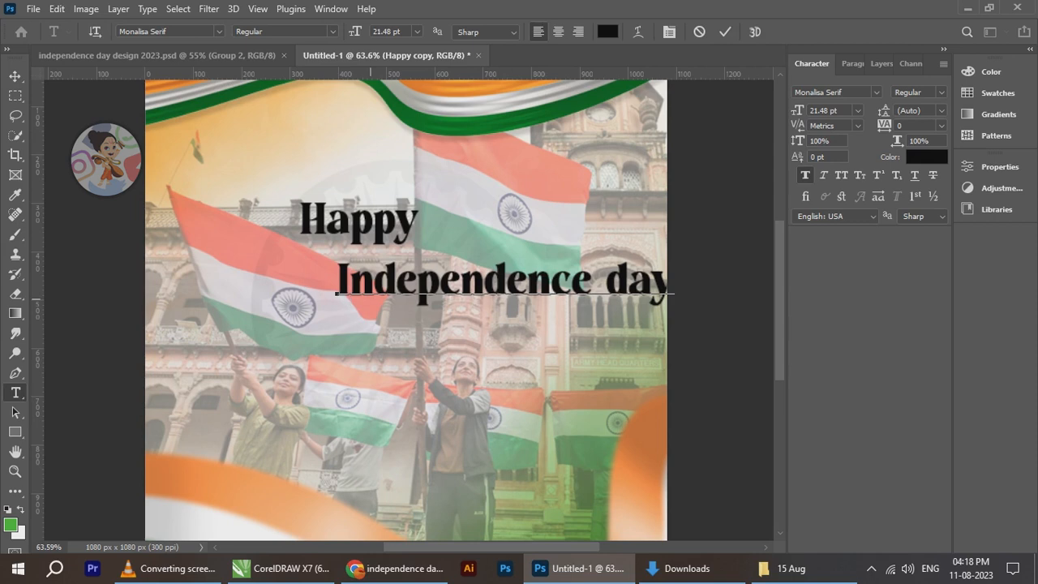
left_click(15, 76)
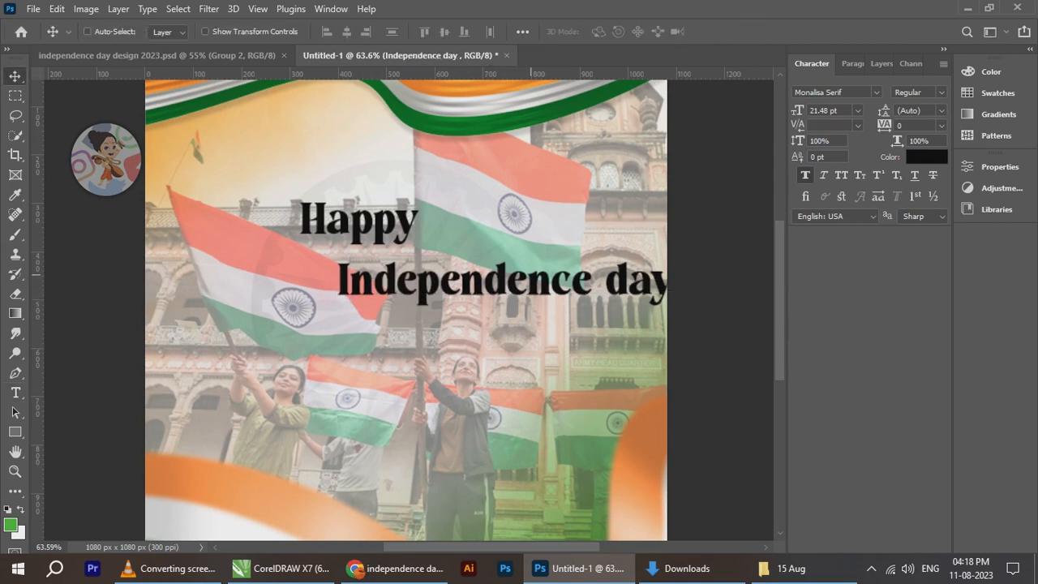
Move the Independence day text beneath Happy and remove the word "day" from it
left_click_drag(536, 274, 406, 282)
left_click(15, 392)
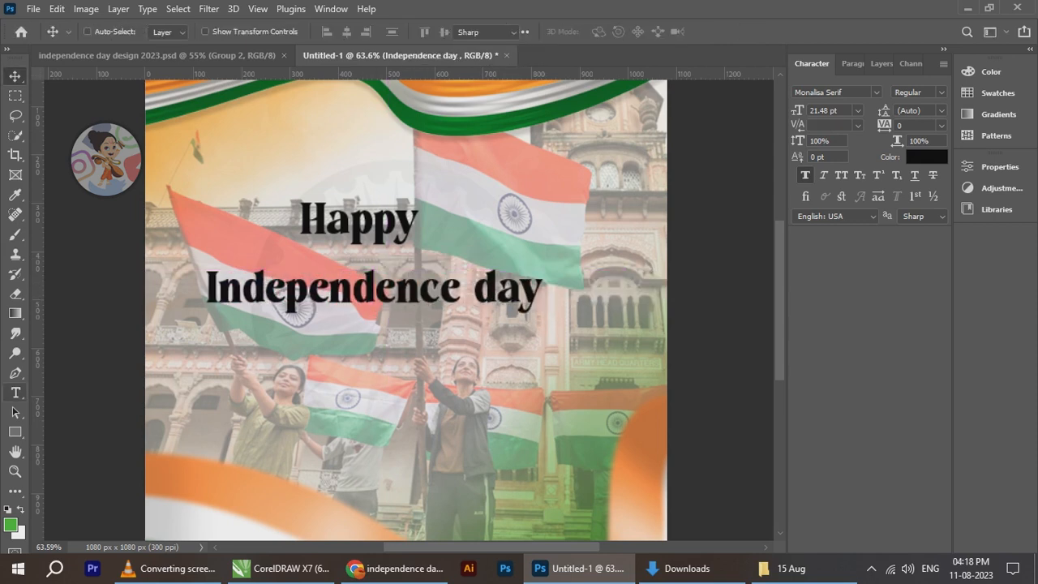
double_click(510, 288)
key("BackSpace")
left_click(15, 76)
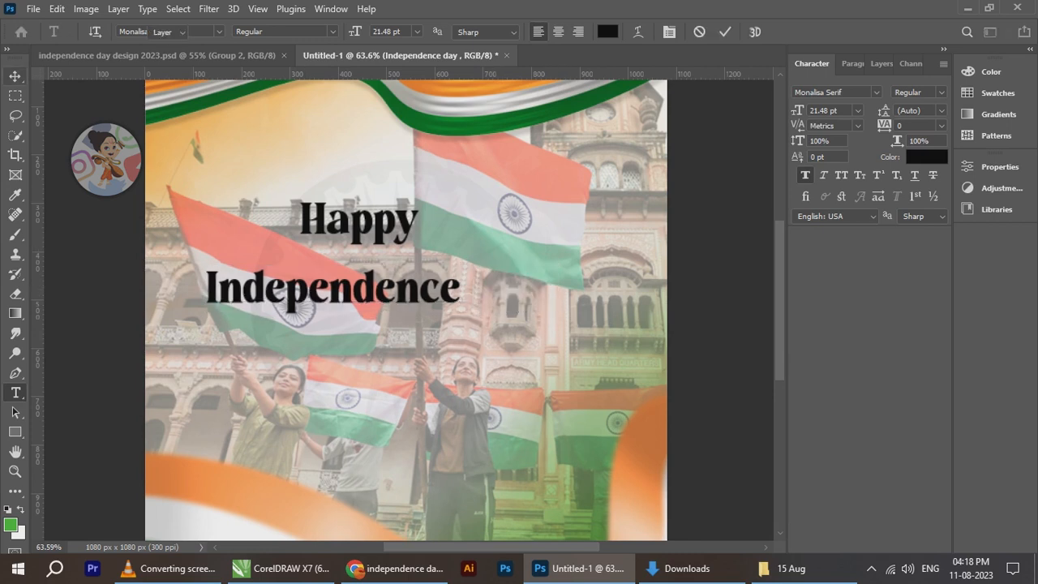
Duplicate the Independence text just below itself and change the copy to "day"
left_click_drag(387, 284, 412, 354, "alt")
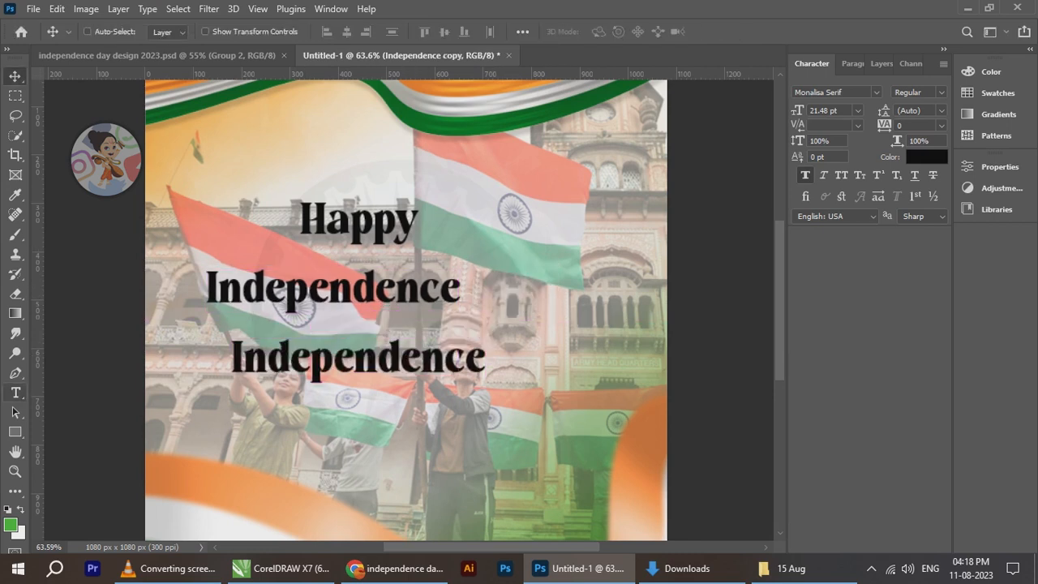
double_click(453, 361)
type("day")
left_click(15, 77)
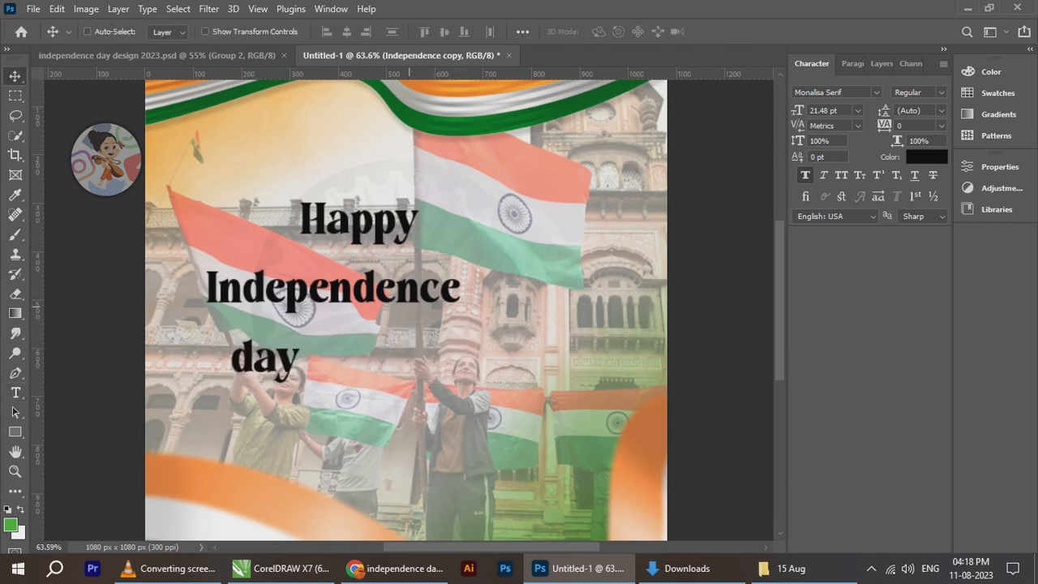
Set the Independence text to All Caps and move it slightly up and right, closer beneath Happy
scroll(389, 290, "up", 1)
right_click(385, 292)
left_click(429, 299)
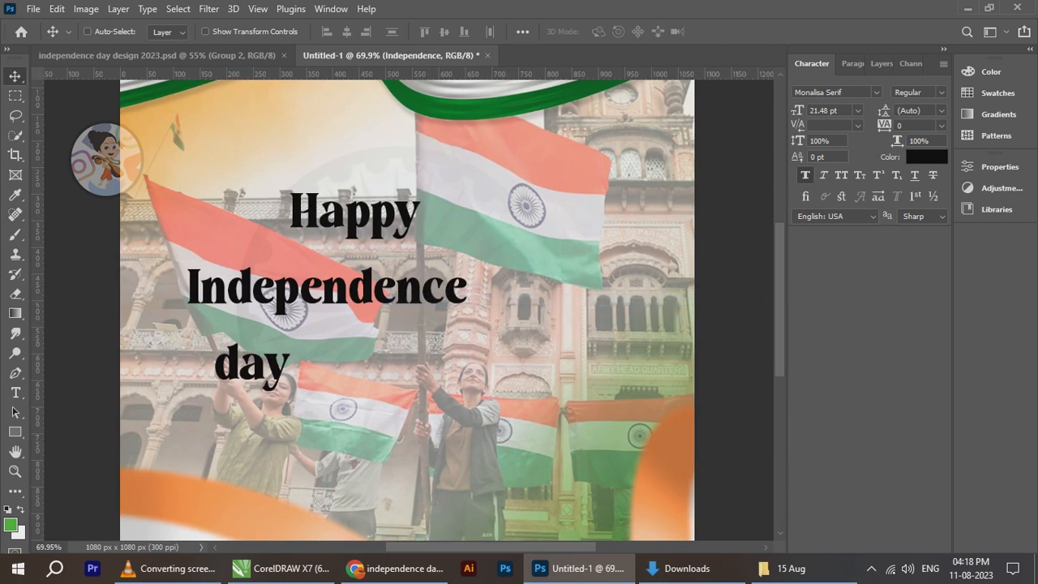
left_click(841, 174)
mouse_move(462, 289)
left_mouse_down()
mouse_move(477, 289)
mouse_move(477, 276)
left_mouse_up()
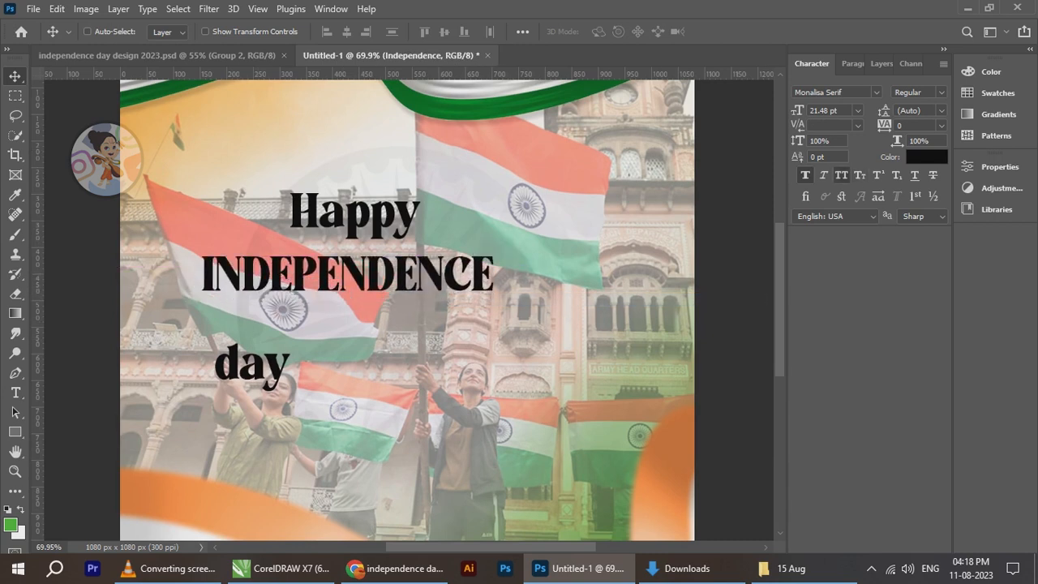
Try Optical kerning on the INDEPENDENCE text and switch it back to Metrics
left_click(857, 124)
left_click(826, 149)
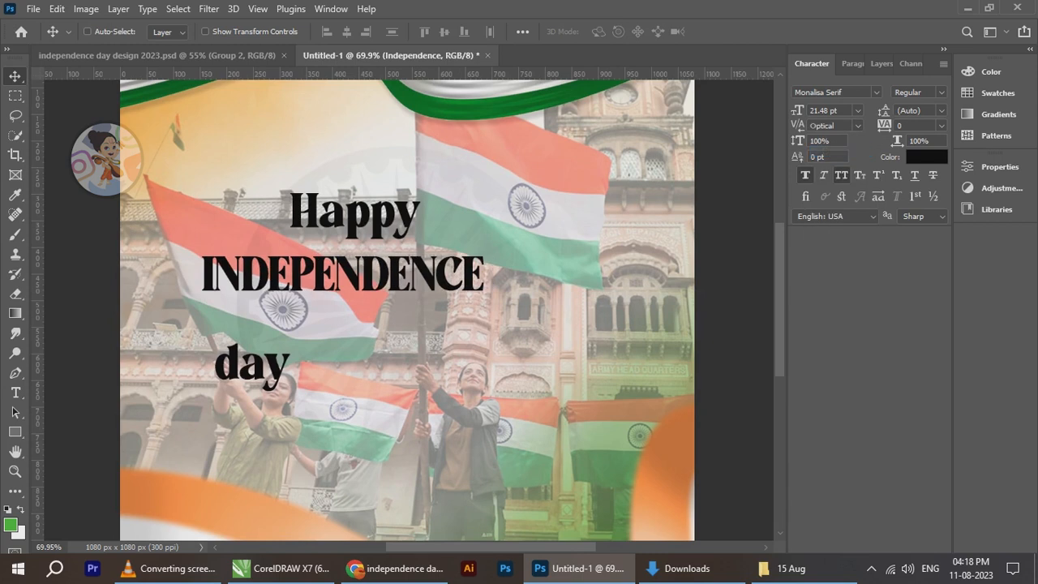
left_click(857, 125)
left_click(827, 136)
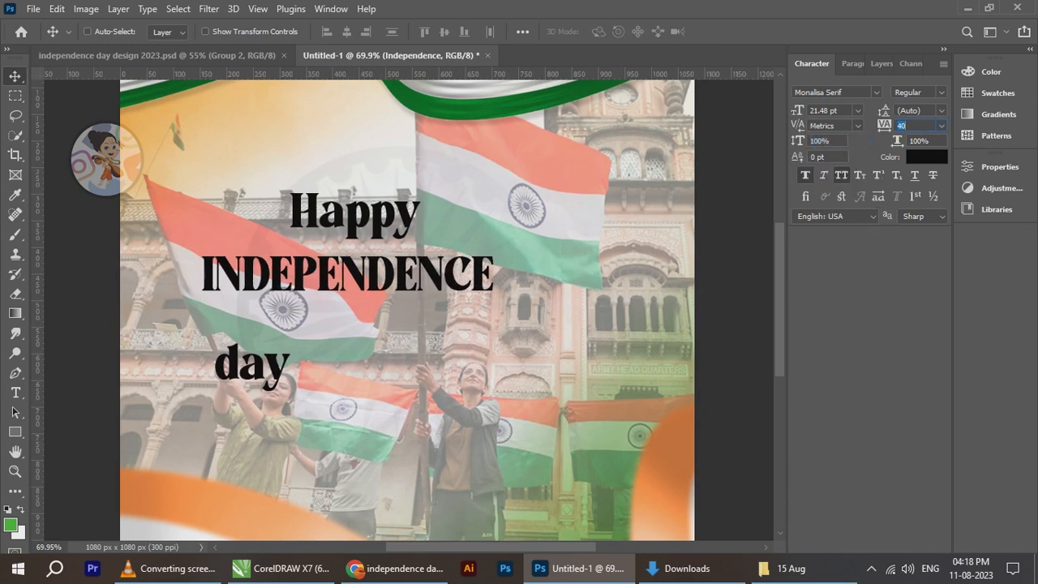
Set the INDEPENDENCE text's tracking to 260, scale it to 12.8 pt and place it directly beneath Happy
key("Return")
key("Return")
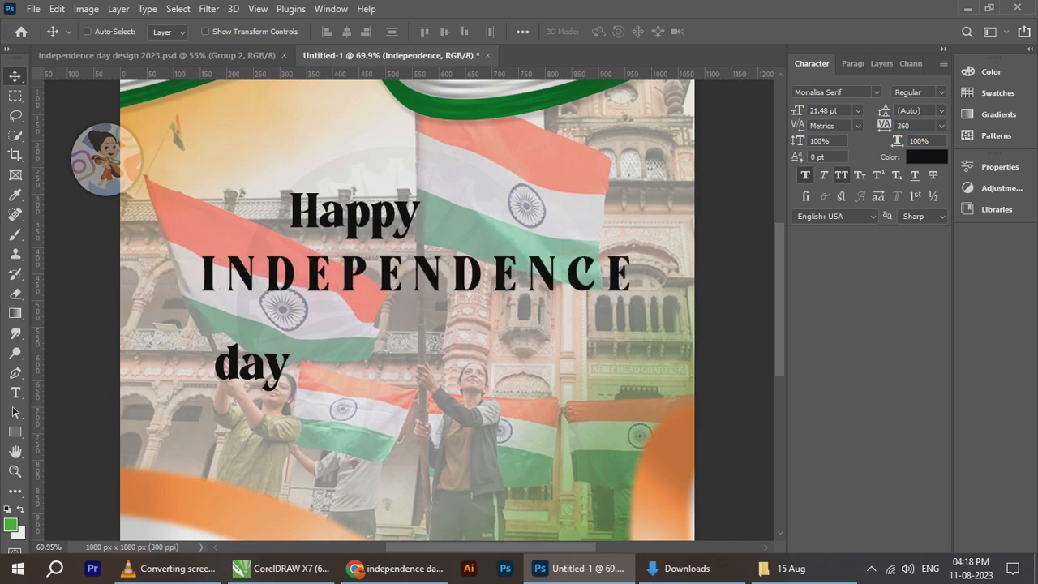
key("ctrl")
key("ctrl+t")
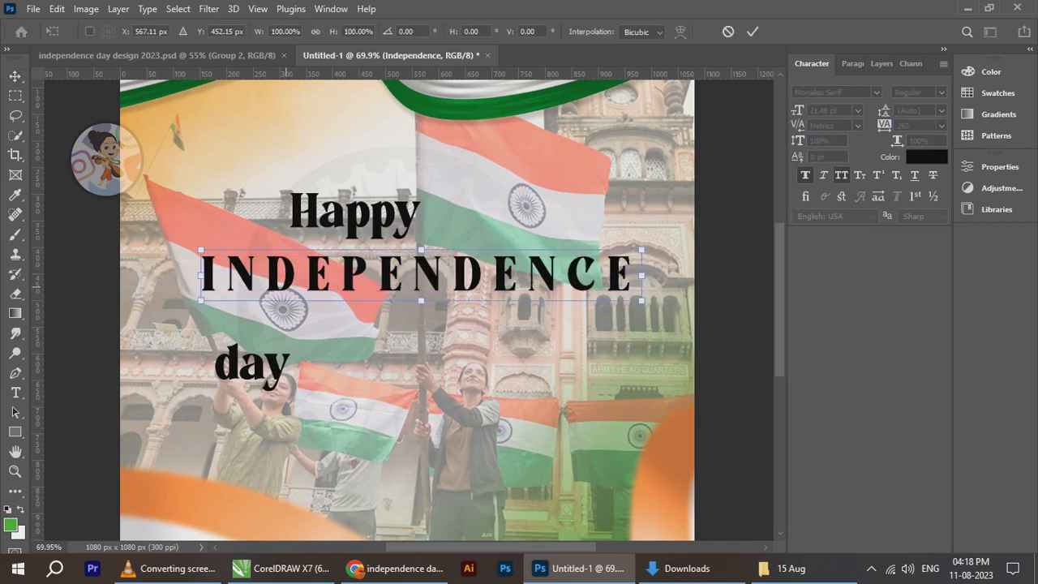
left_click_drag(201, 250, 277, 259)
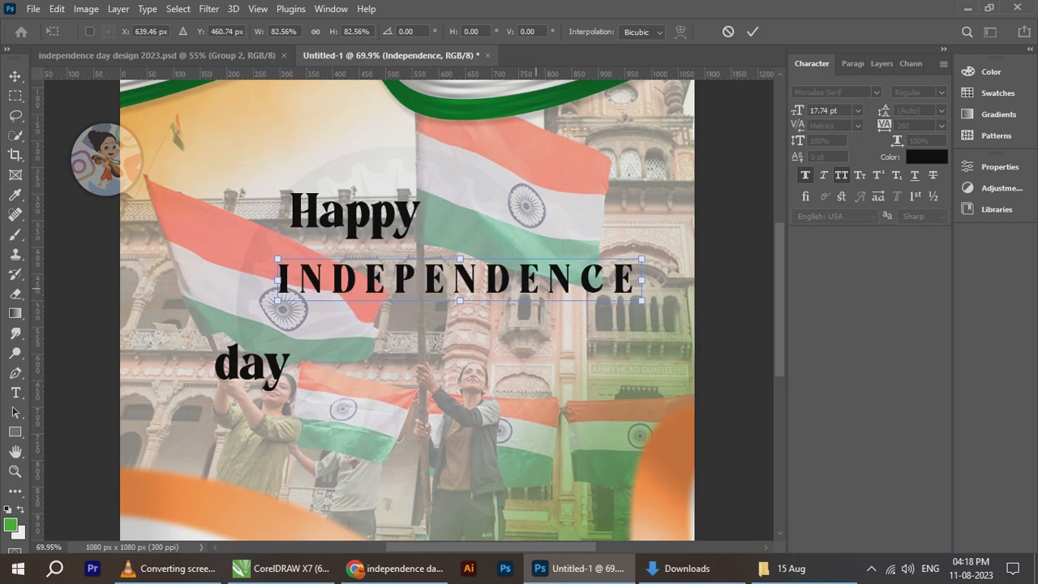
left_click_drag(538, 276, 474, 263)
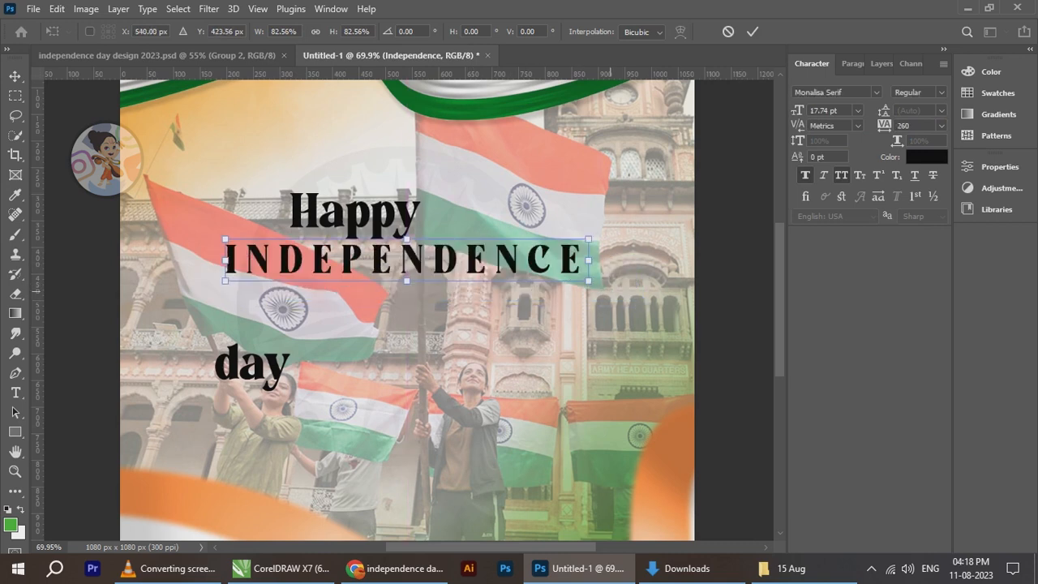
left_click_drag(588, 280, 487, 253)
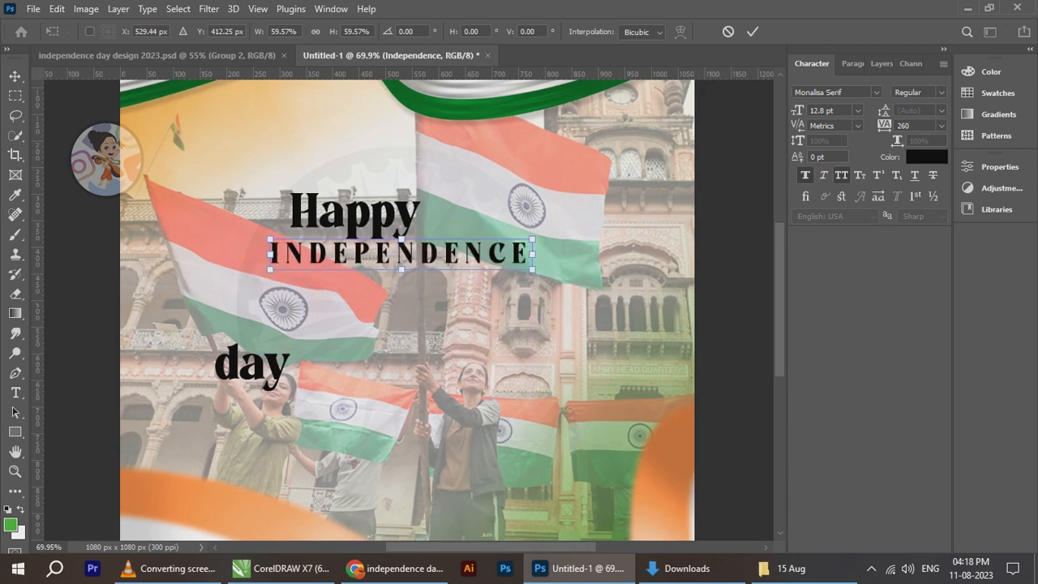
left_click(752, 32)
Scale the Happy text down to 17.68 pt
scroll(358, 207, "up", 3)
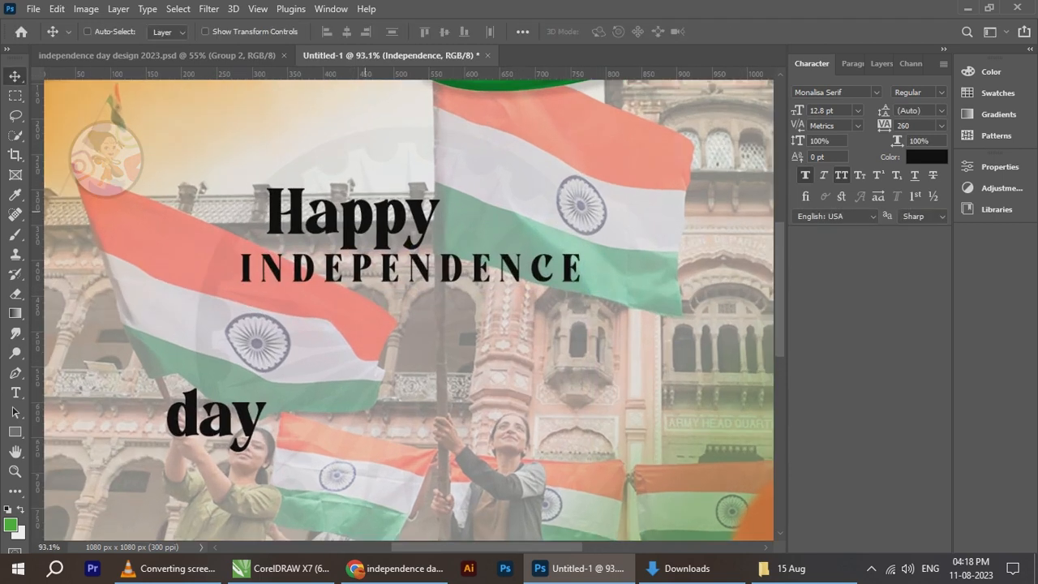
right_click(376, 217)
left_click(398, 226)
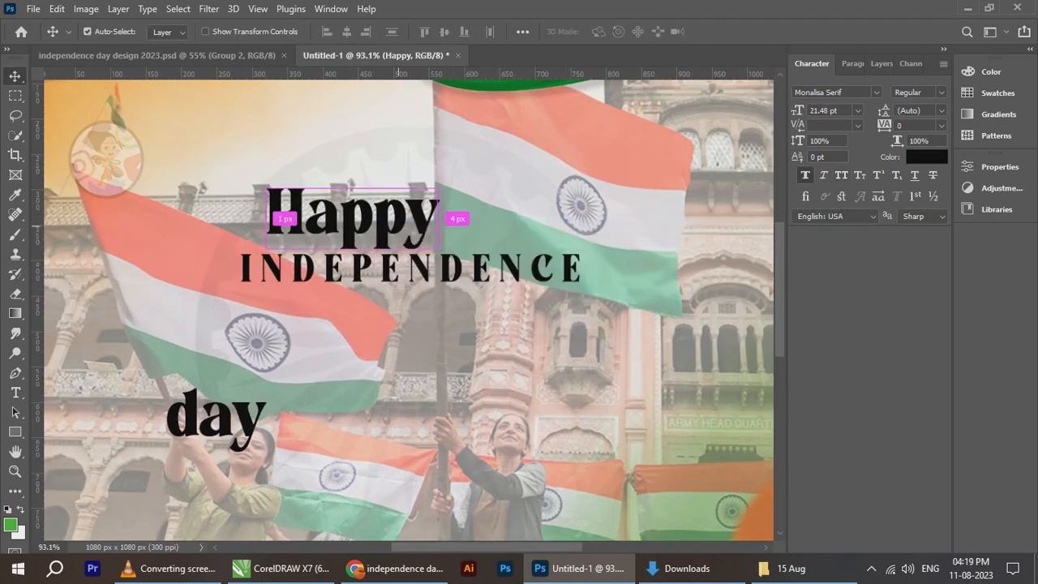
key("ctrl+t")
left_click_drag(438, 180, 372, 208)
left_click(752, 31)
Compare with independence day design 2023.psd, then shift Happy left and slightly up so it starts just left of INDEPENDENCE
left_click(162, 56)
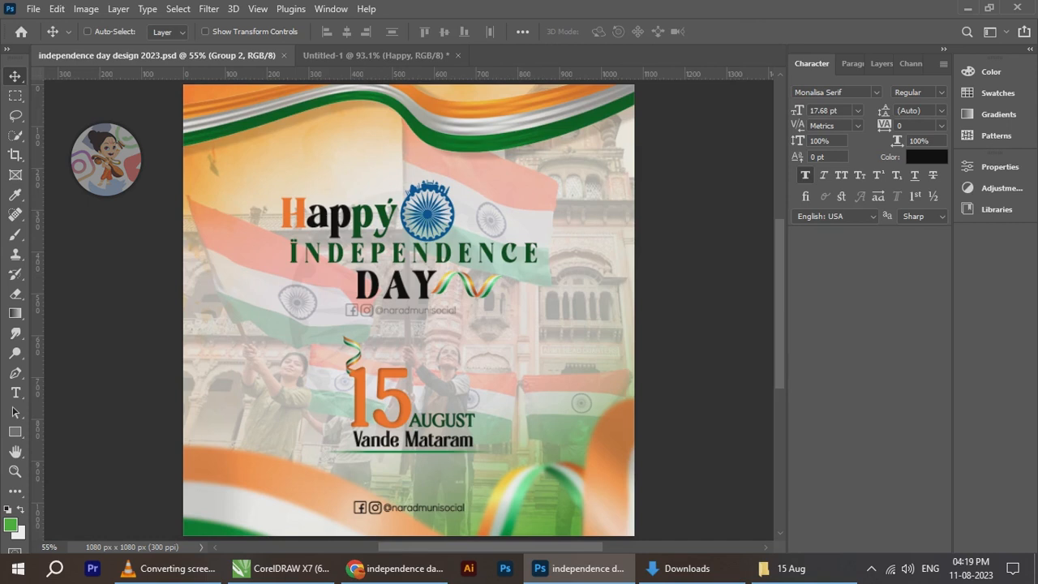
left_click(373, 55)
key("shift+Left")
key("shift+Left")
key("Up")
key("Up")
key("Up")
key("Up")
key("Up")
key("Right")
key("Right")
key("Right")
key("Right")
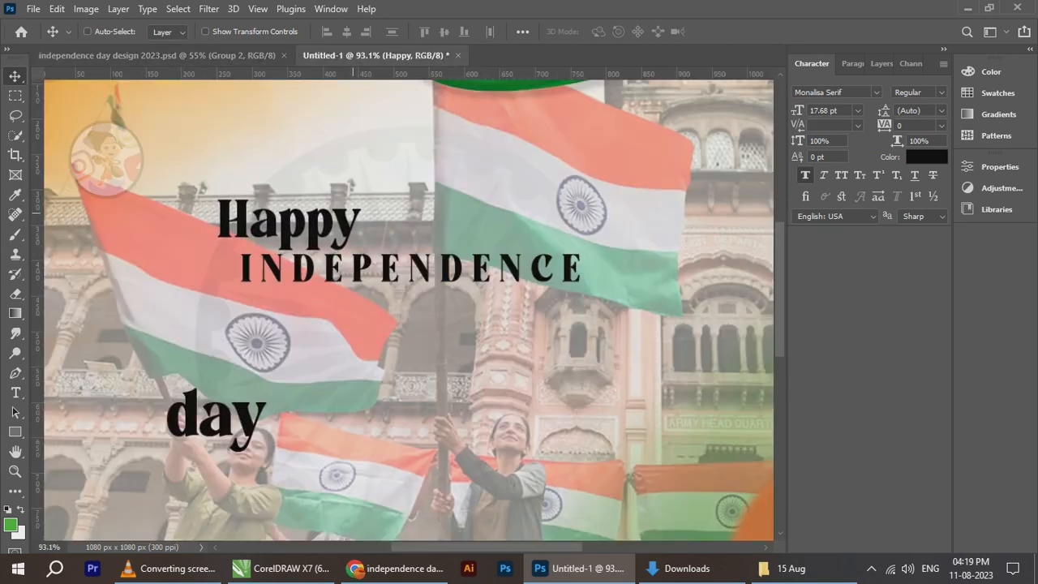
Compare the Happy text's size and placement with the heading in independence day design 2023.psd
scroll(353, 213, "down", 4)
left_click(271, 56)
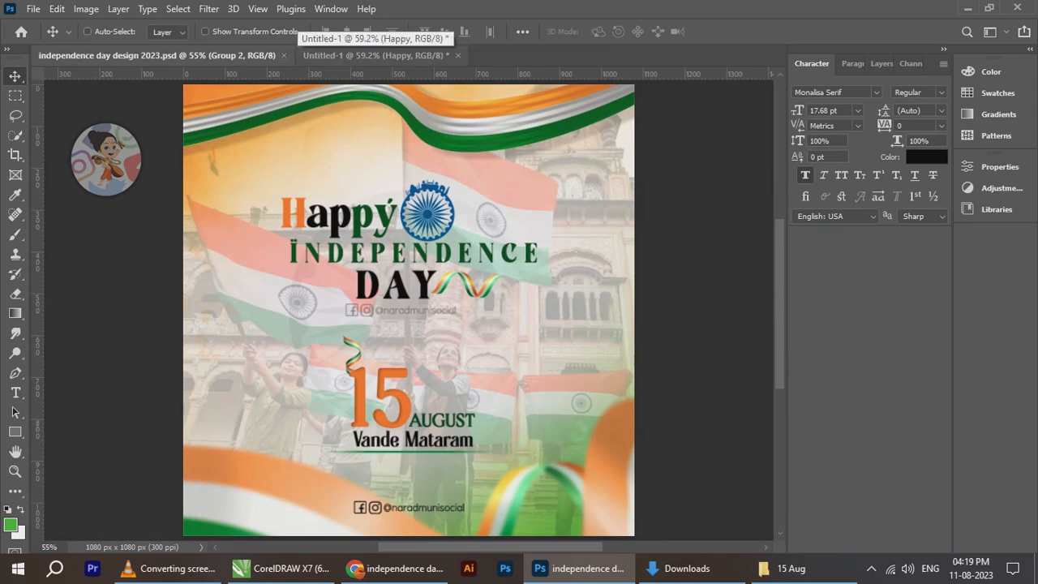
left_click(373, 55)
scroll(373, 203, "up", 3)
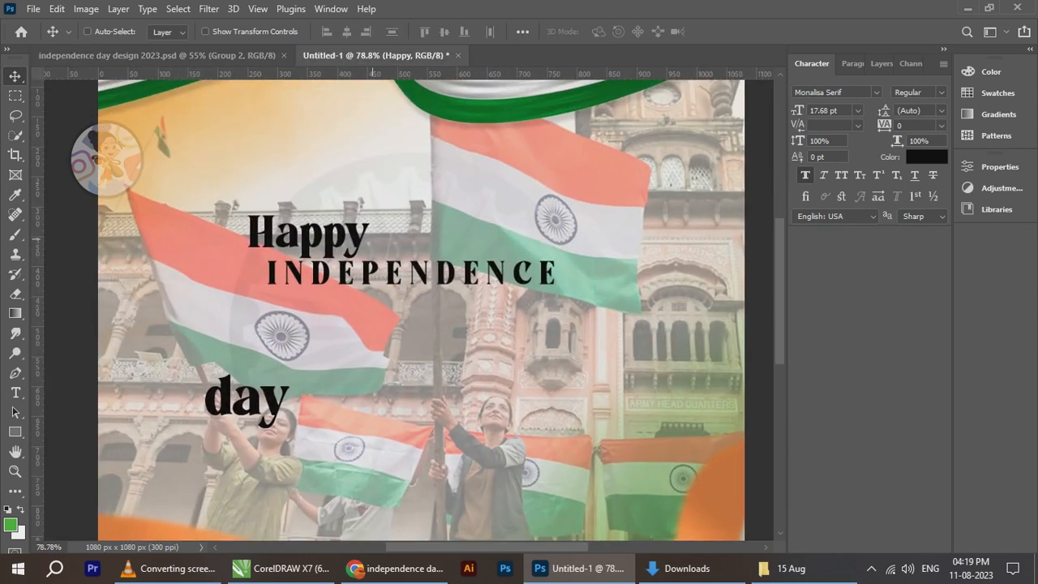
right_click(354, 234)
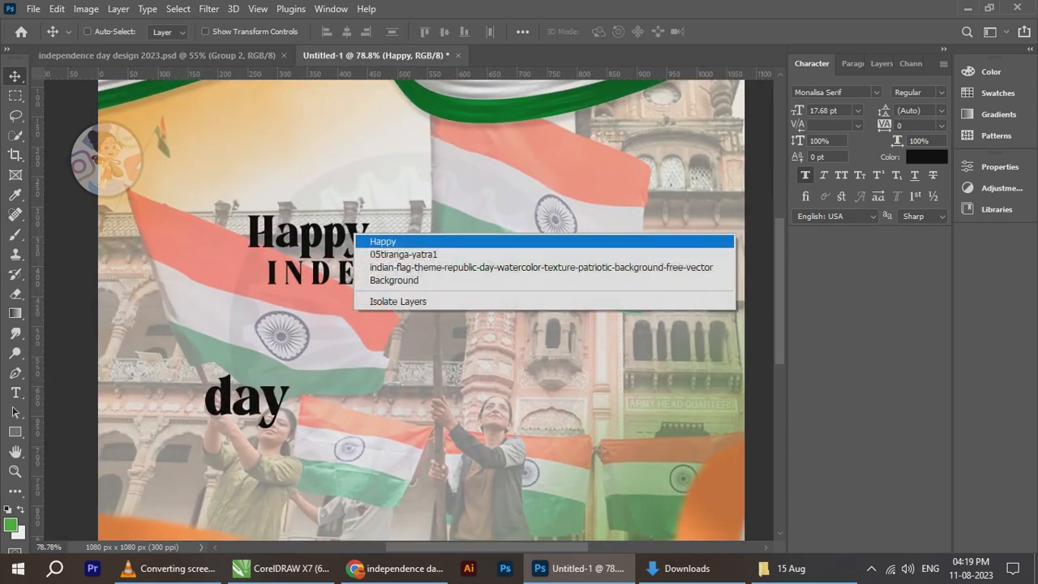
left_click(374, 243)
scroll(374, 246, "up", 1)
key("ctrl")
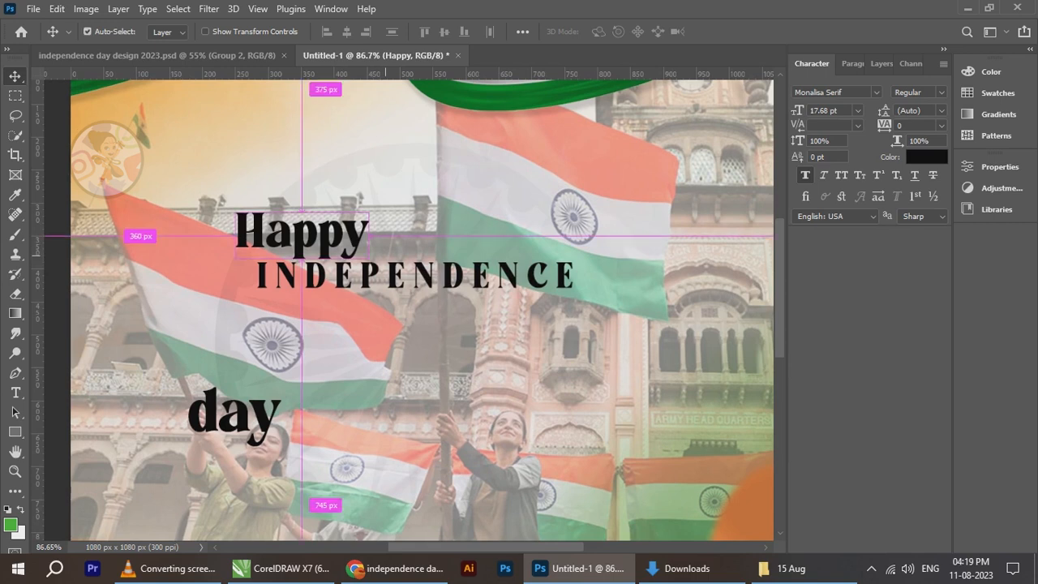
key("ctrl+t")
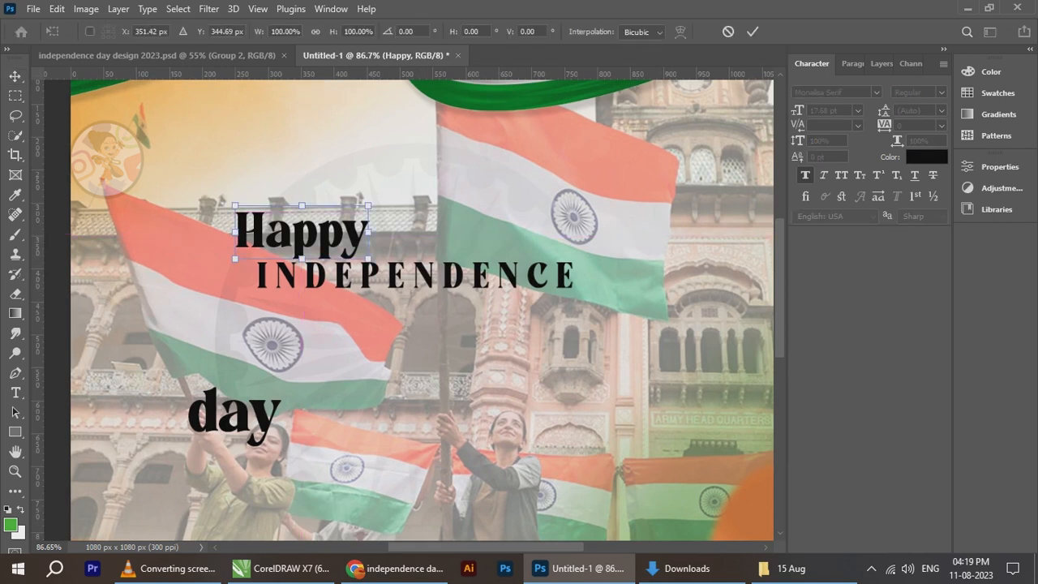
left_click(752, 32)
Scale the INDEPENDENCE text to 82.5%, making it 10.56 pt, keeping its starting edge in place beneath Happy
right_click(540, 286)
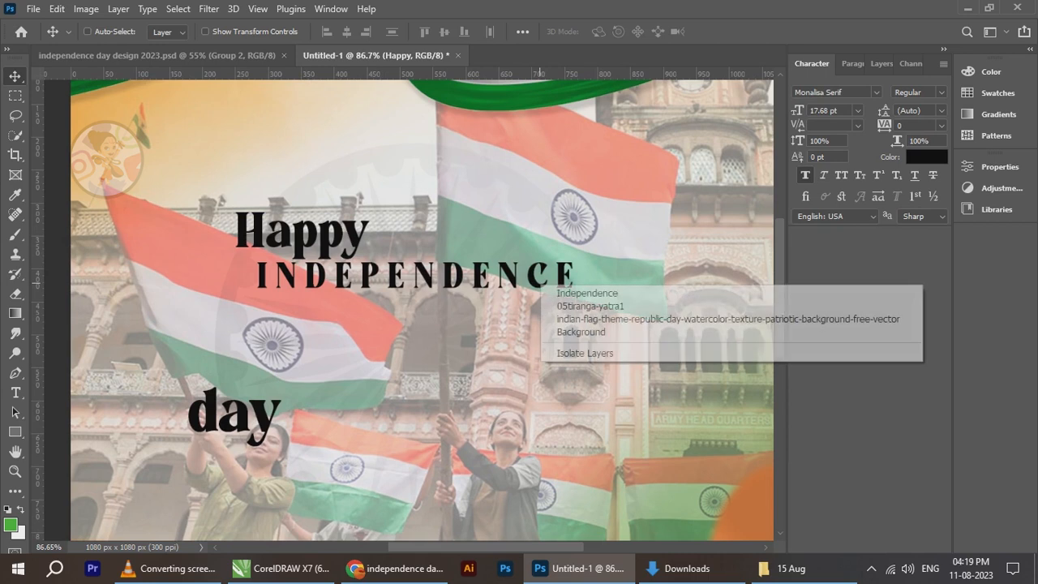
left_click(572, 293)
key("ctrl+t")
left_click_drag(582, 258, 525, 263)
key("Return")
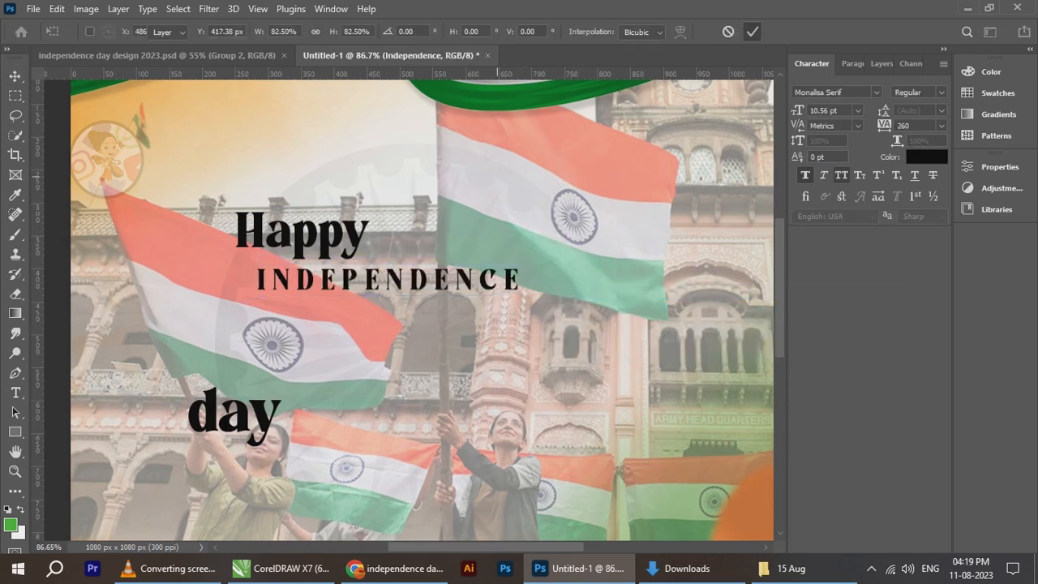
Nudge the INDEPENDENCE text upward so it sits close beneath Happy
key("Up")
key("Up")
key("Up")
key("Up")
key("Up")
key("Up")
key("Up")
key("Up")
key("Up")
scroll(444, 319, "down", 3)
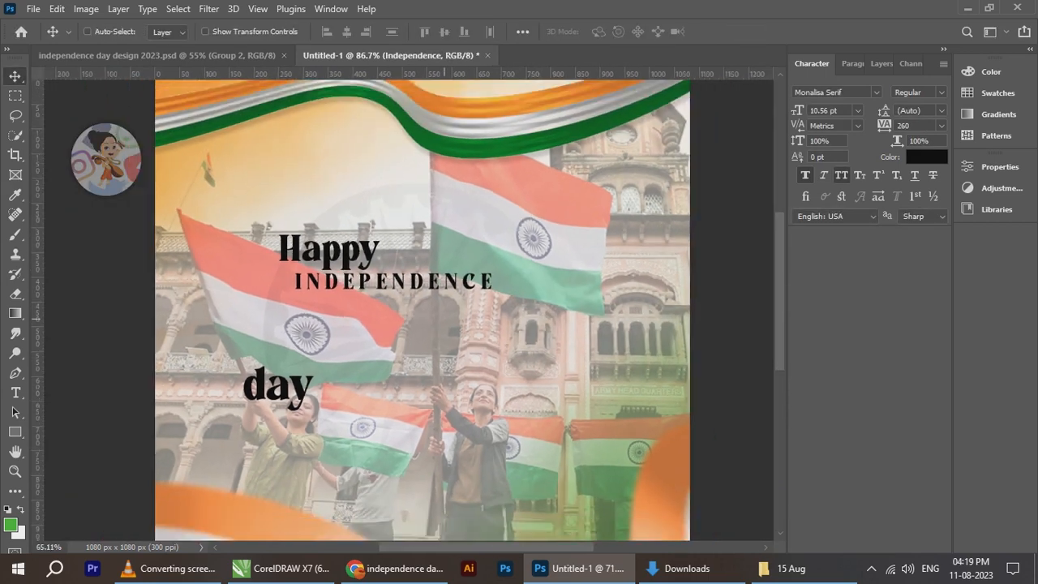
scroll(387, 298, "up", 2)
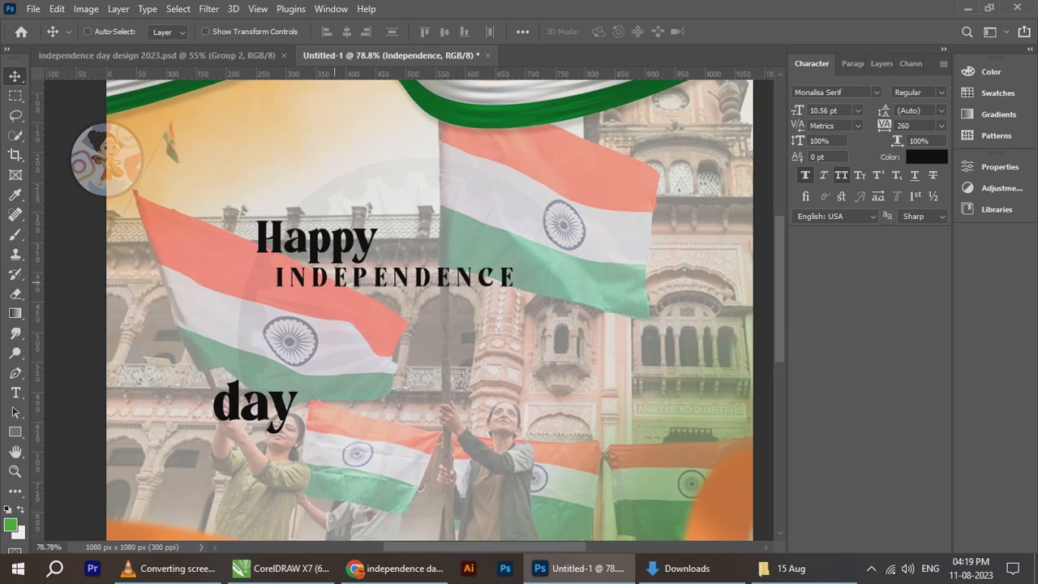
scroll(333, 276, "up", 1)
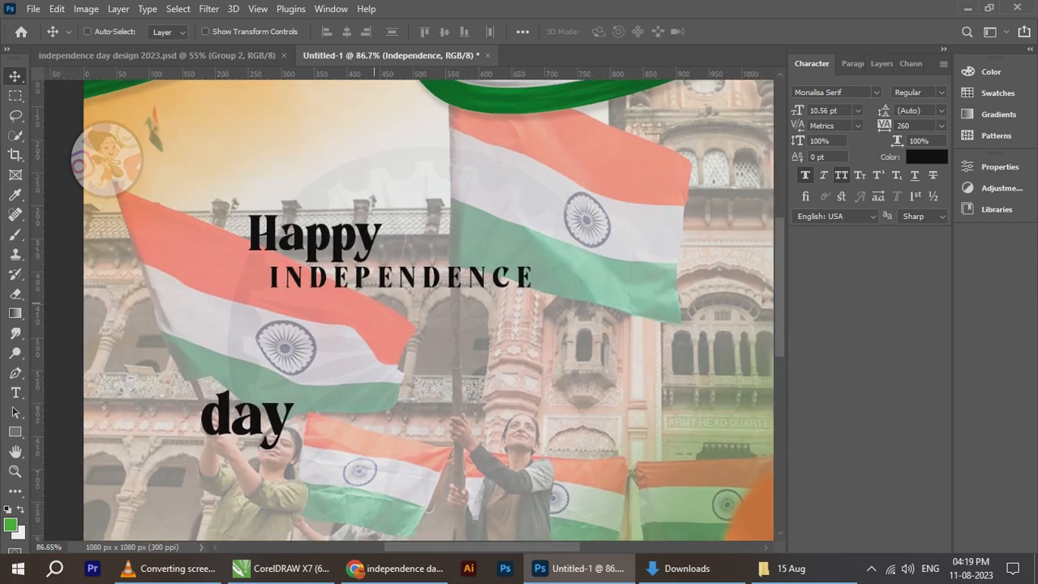
Set the day text in all caps and position it directly beneath INDEPENDENCE, checking against independence day design 2023.psd
right_click(275, 414)
left_click(302, 423)
key("ctrl+shift+k")
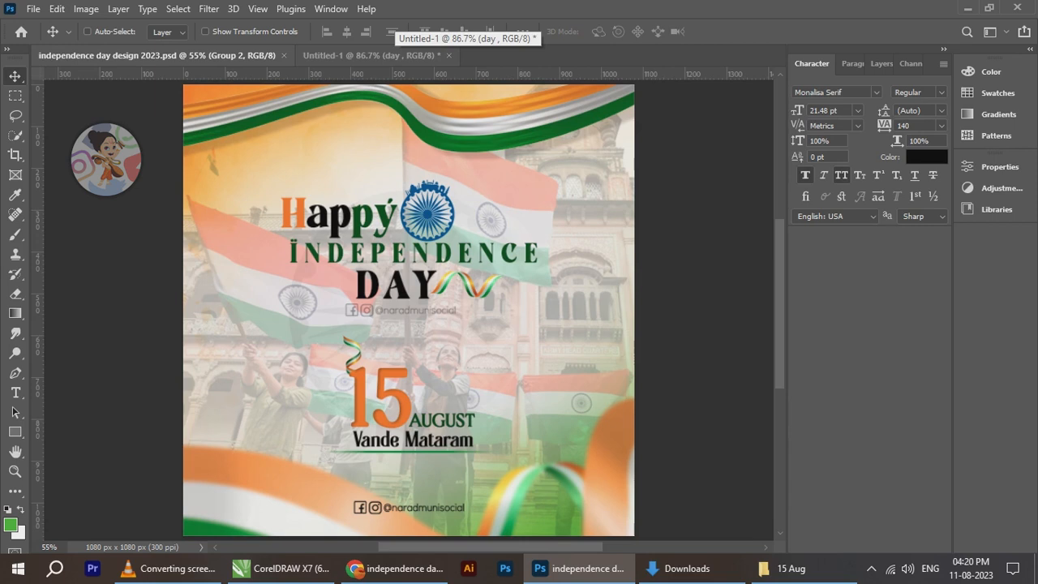
left_click(373, 55)
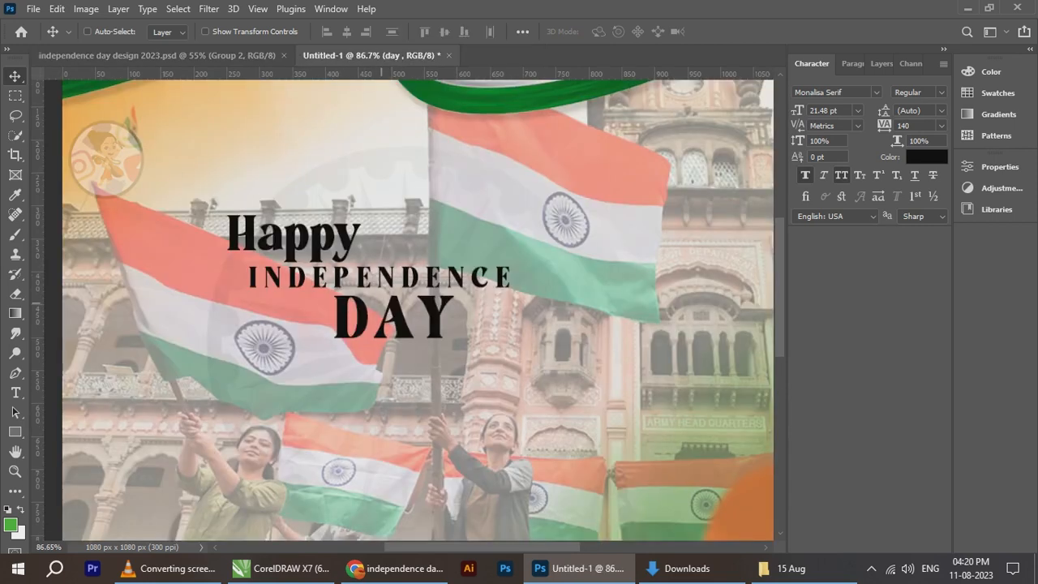
right_click(392, 322)
left_click(417, 332)
left_click_drag(440, 315, 406, 314)
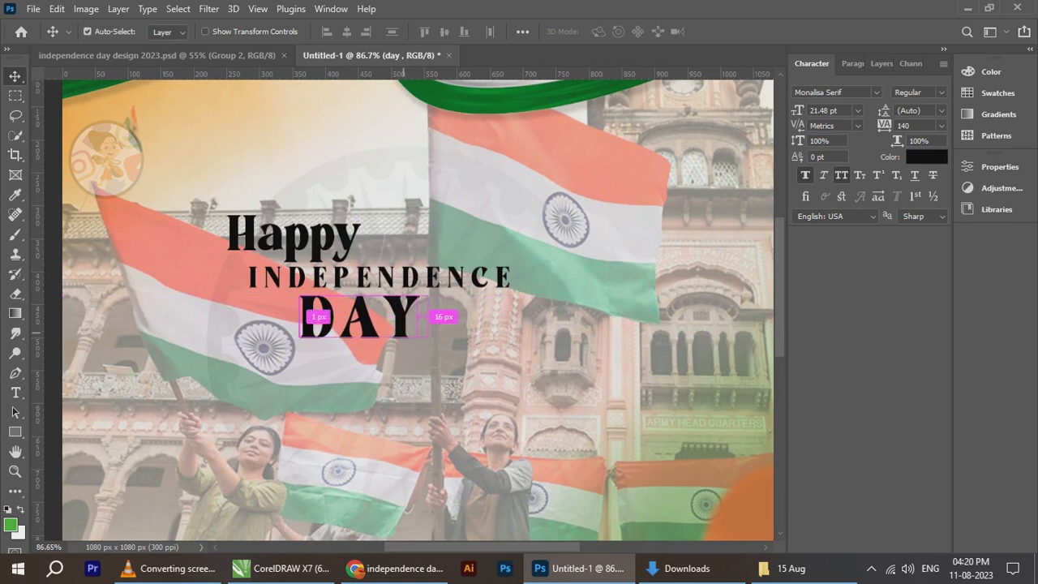
Scale the DAY text to 90.71%, making it 19.49 pt
key("ctrl+t")
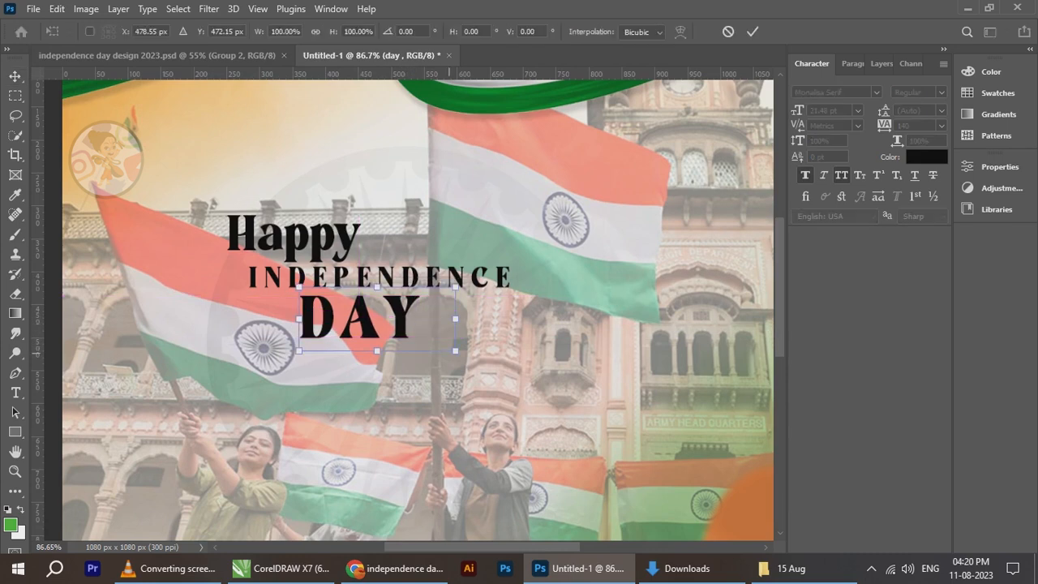
left_click_drag(455, 351, 440, 345)
key("Return")
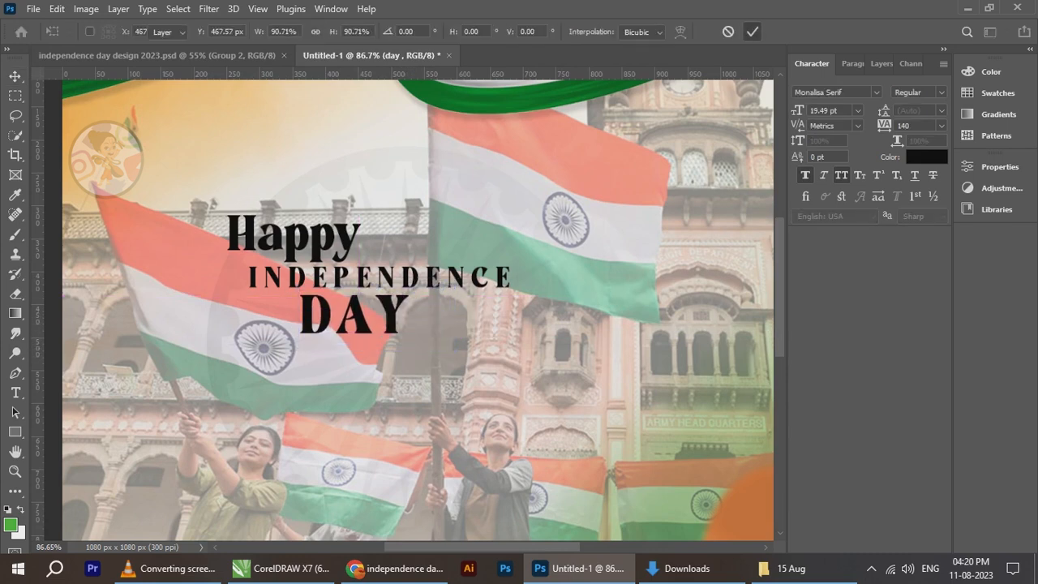
Remove the trailing space from the DAY text so it ends at the Y
key("t")
left_click(416, 316)
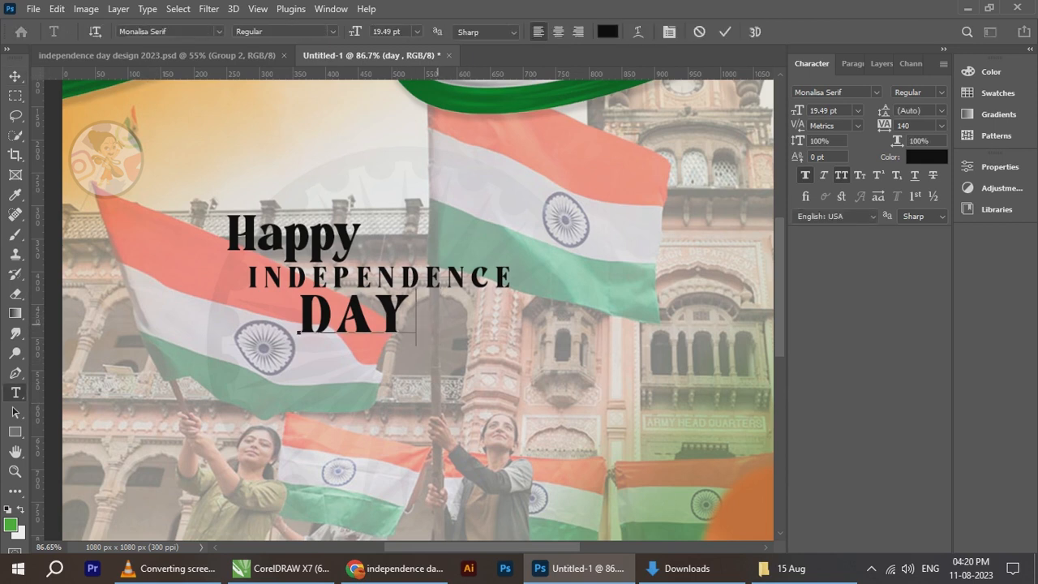
key("BackSpace")
key("BackSpace")
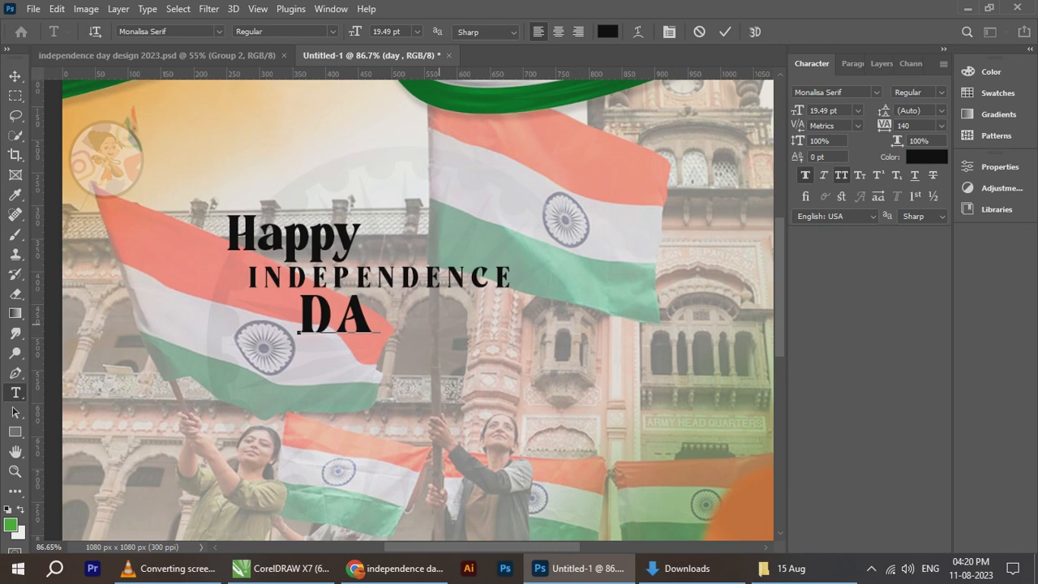
type("Y")
key("ctrl+Return")
Scale the DAY text down to 16.49 pt
left_click_drag(375, 316, 387, 318)
scroll(384, 322, "up", 3)
key("ctrl+t")
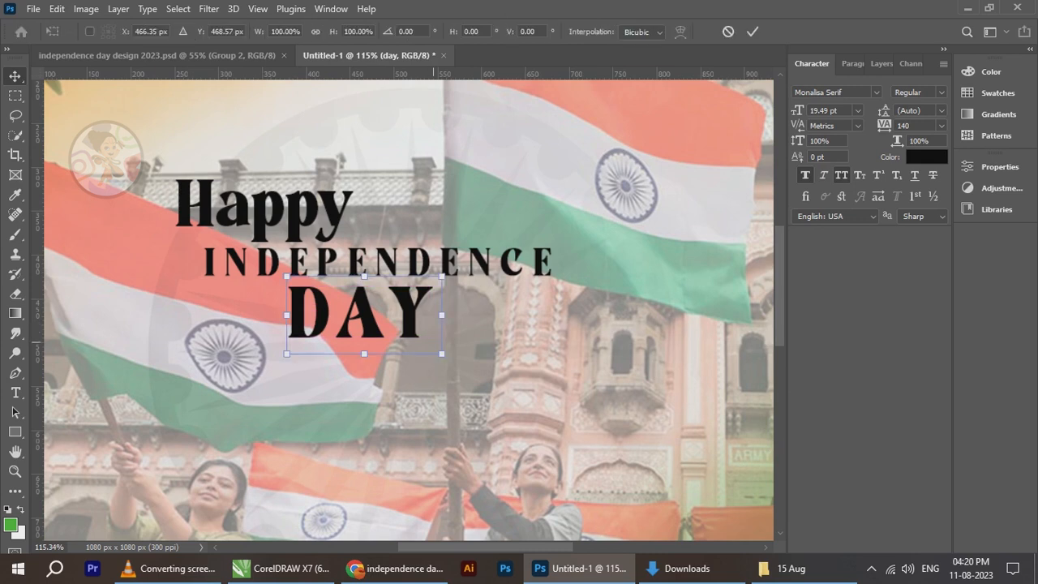
left_click_drag(442, 354, 418, 341)
left_click(753, 31)
Compare with independence day design 2023.psd and shift DAY right and slightly up so it sits close under the middle of INDEPENDENCE
left_click_drag(352, 305, 374, 307)
left_click(192, 56)
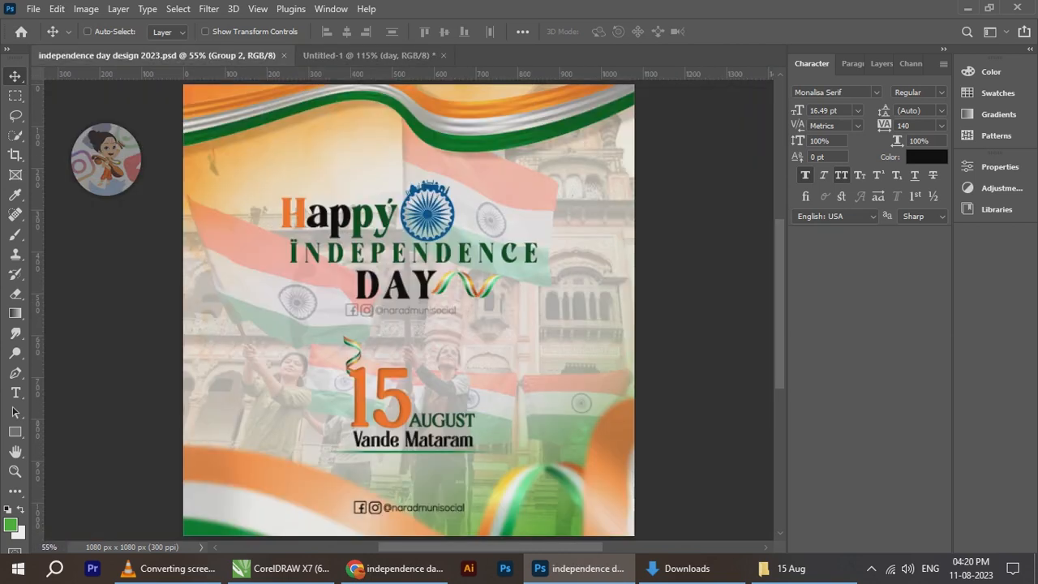
left_click(381, 55)
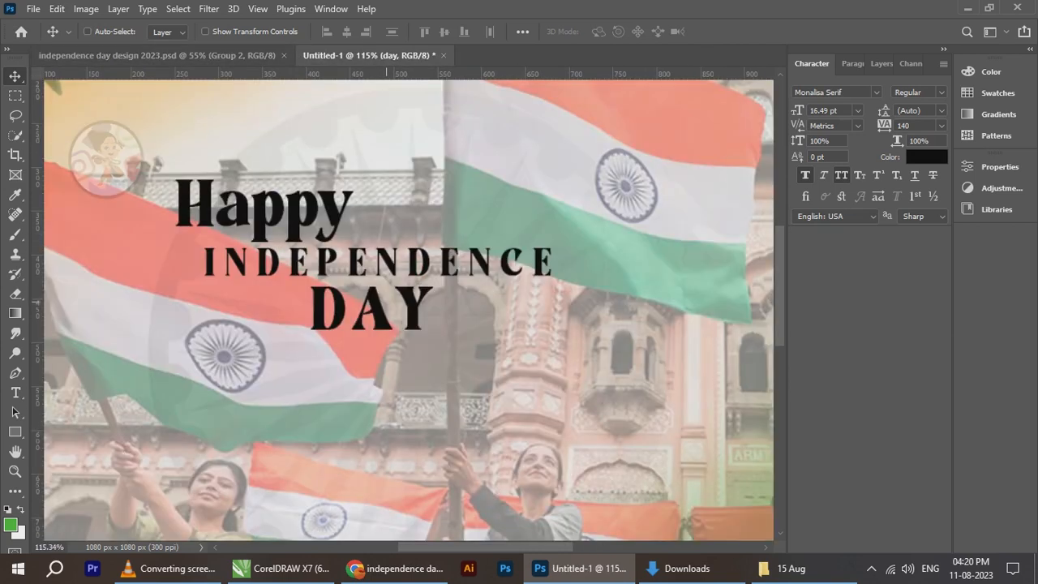
mouse_move(350, 306)
left_mouse_down()
mouse_move(328, 302)
mouse_move(352, 302)
left_mouse_up()
scroll(353, 302, "down", 2)
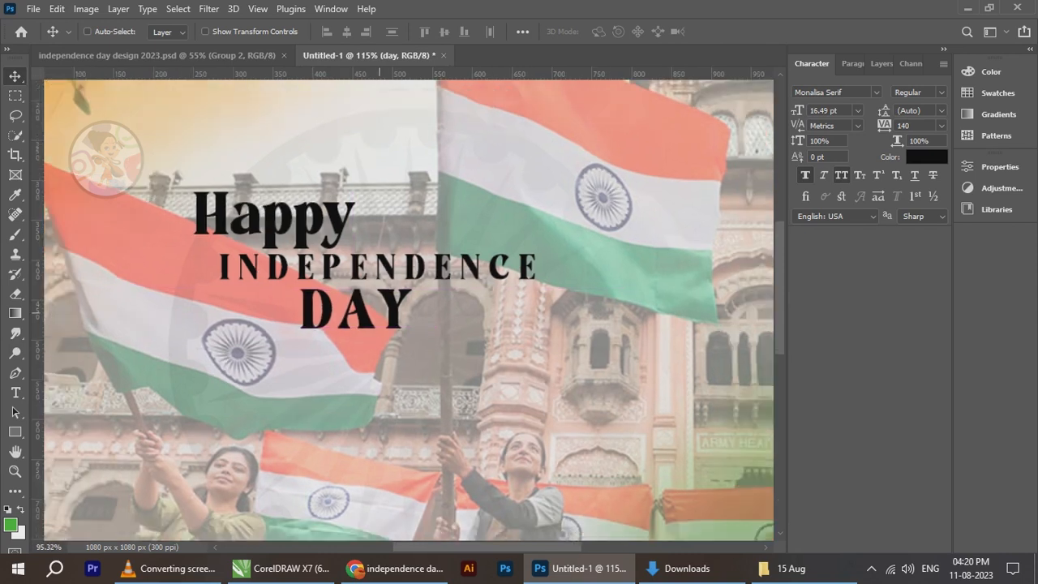
scroll(352, 302, "down", 2)
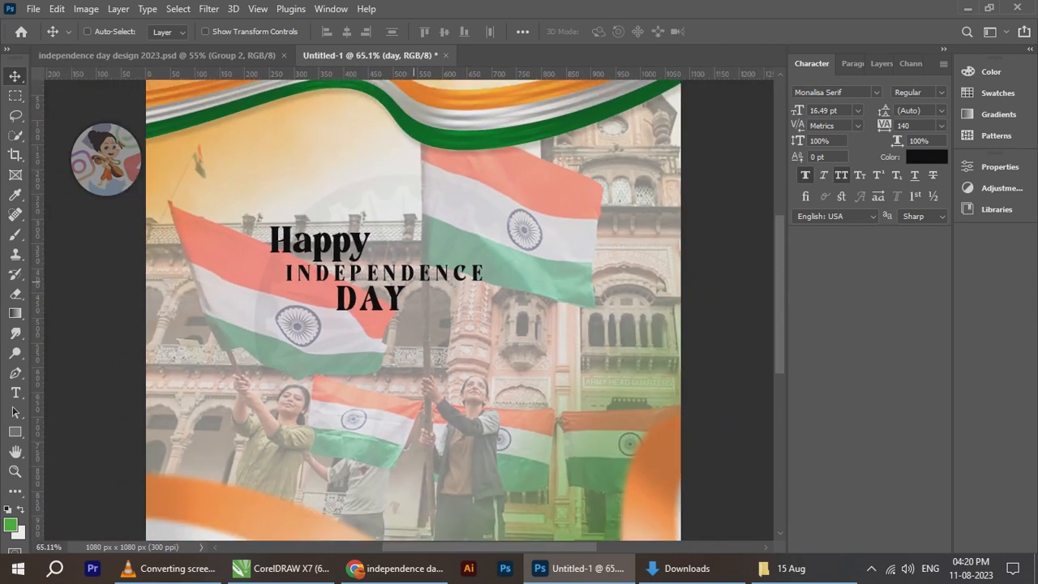
scroll(353, 302, "up", 3)
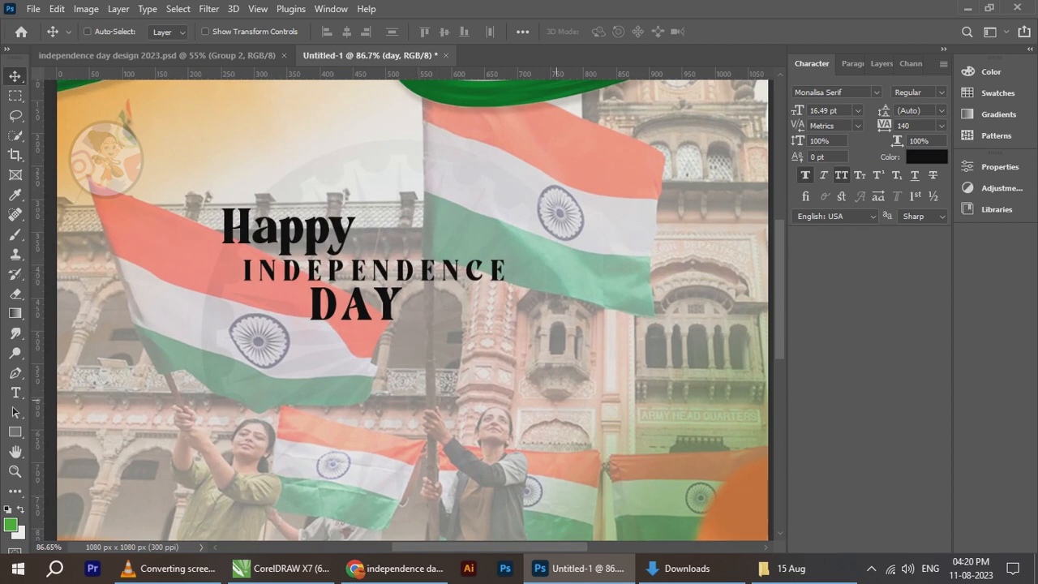
Place Ashoka-Chakra-PNG-HD-Quality from the 15 Aug folder into the poster and scale it down to 9.12%
left_click(783, 568)
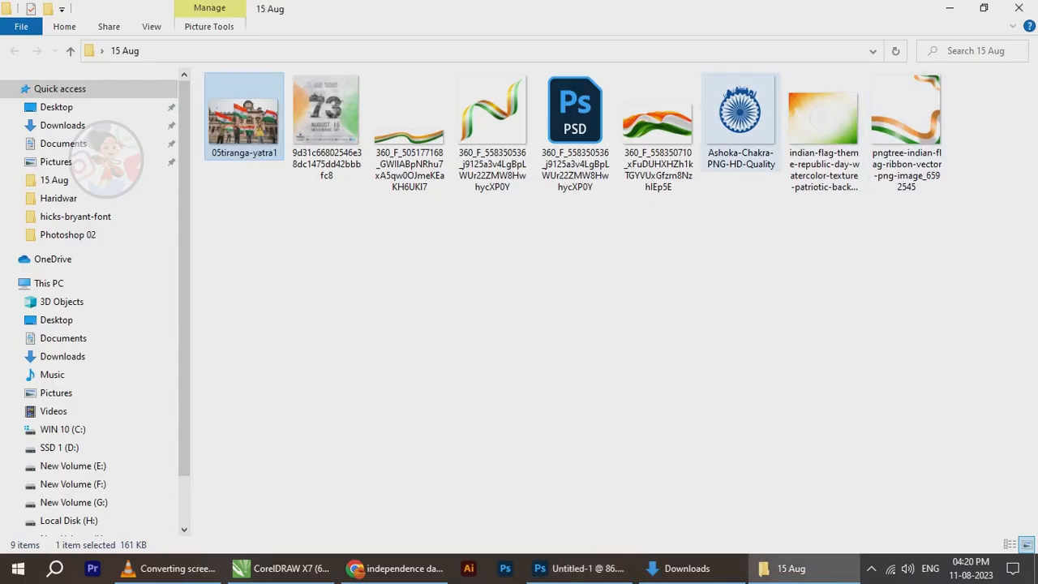
left_click_drag(740, 121, 465, 270)
scroll(464, 269, "down", 2)
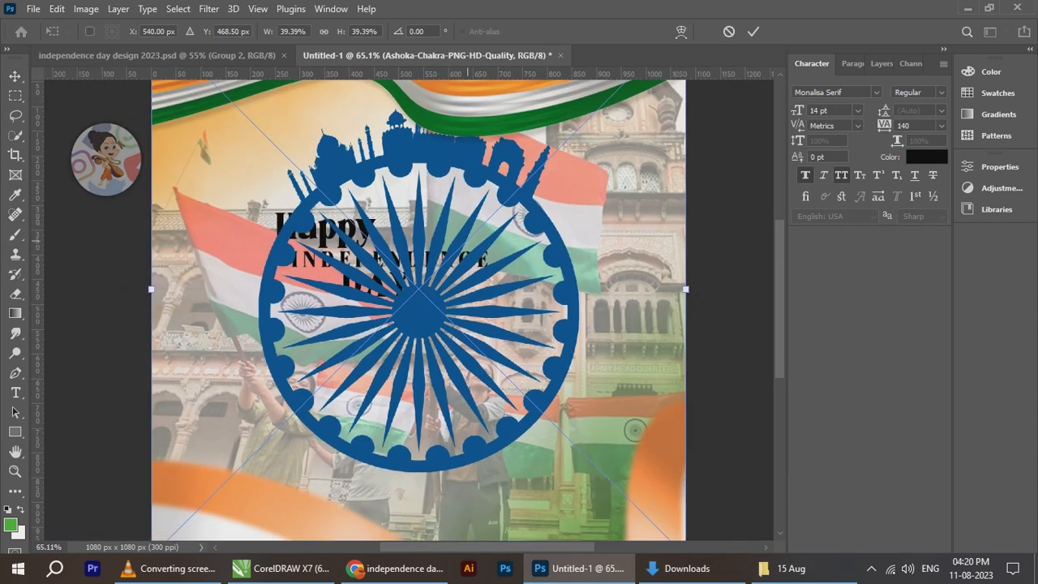
left_click_drag(688, 290, 446, 181)
scroll(429, 195, "up", 2)
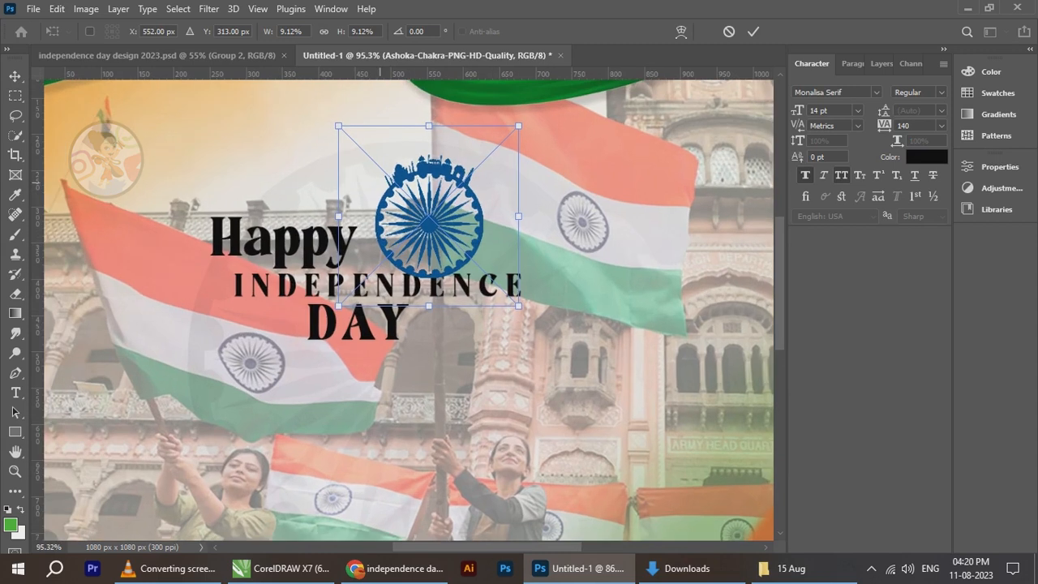
Shrink the Ashoka Chakra to about the height of Happy and place it after that word, above INDEPENDENCE
left_click_drag(517, 210, 443, 222)
left_click_drag(405, 192, 416, 204)
left_click_drag(452, 234, 456, 228)
key("Return")
Nudge the Ashoka Chakra left and slightly up until it sits just after the y of Happy
key("Left")
key("Left")
key("Left")
key("Left")
key("Left")
key("Left")
key("Left")
key("Left")
key("Left")
key("Left")
key("Left")
key("Left")
key("Left")
key("Left")
key("Left")
key("Left")
key("Left")
key("Left")
key("Left")
key("Left")
key("Up")
key("Up")
key("Right")
key("Right")
key("Right")
key("Right")
key("Right")
key("Right")
Compare the Ashoka Chakra's size and placement, and the heading's ribbon, with independence day design 2023.psd
left_click(158, 56)
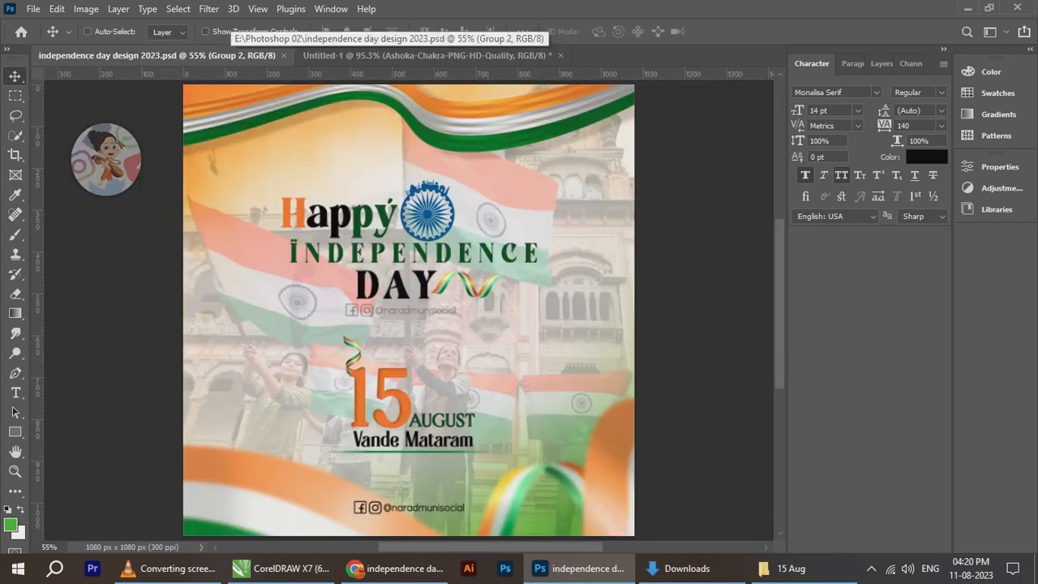
key("ctrl+Tab")
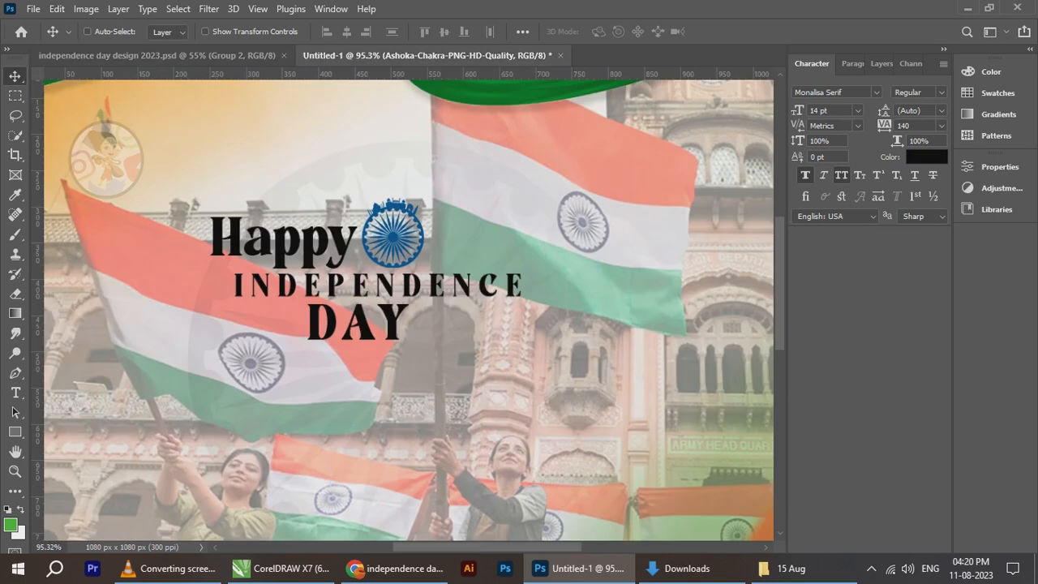
scroll(438, 270, "down", 2)
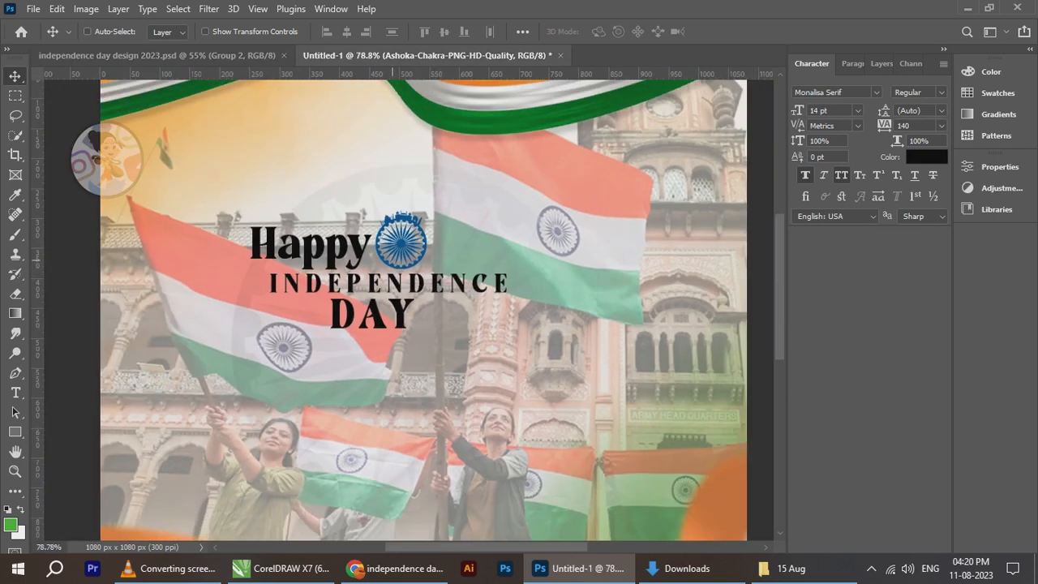
scroll(392, 260, "up", 2)
right_click(390, 244)
left_click(459, 250)
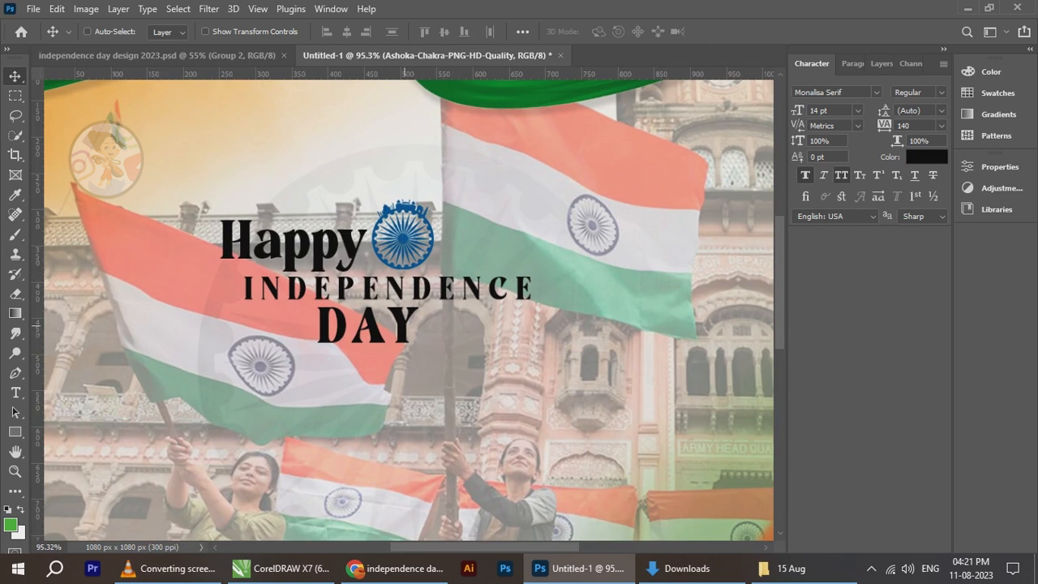
key("ctrl+Tab")
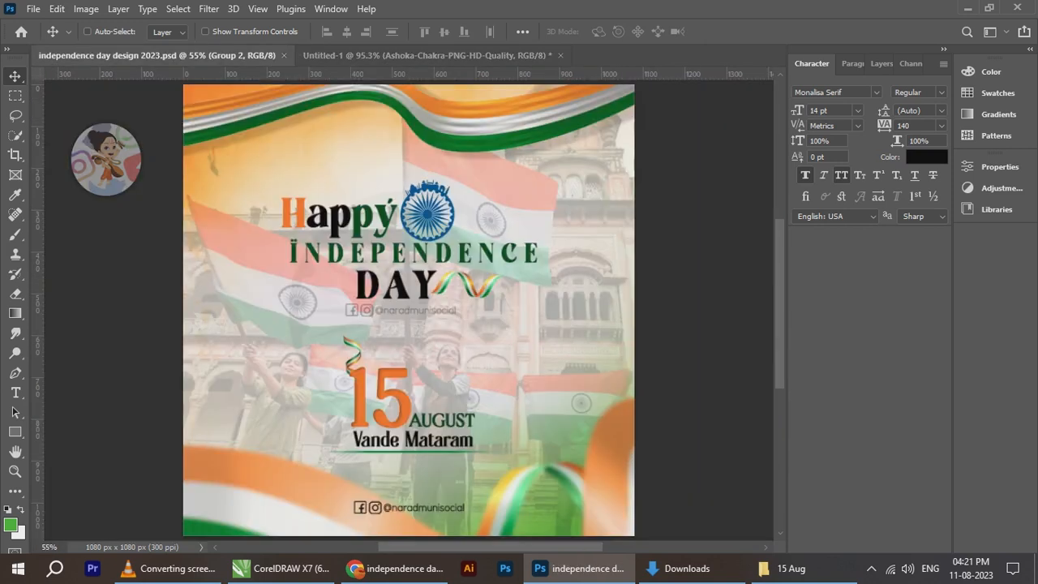
Place the tricolour ribbon PSD from the 15 Aug folder into the poster and scale it to 28.06%
key("alt+Tab")
left_click_drag(575, 120, 439, 351)
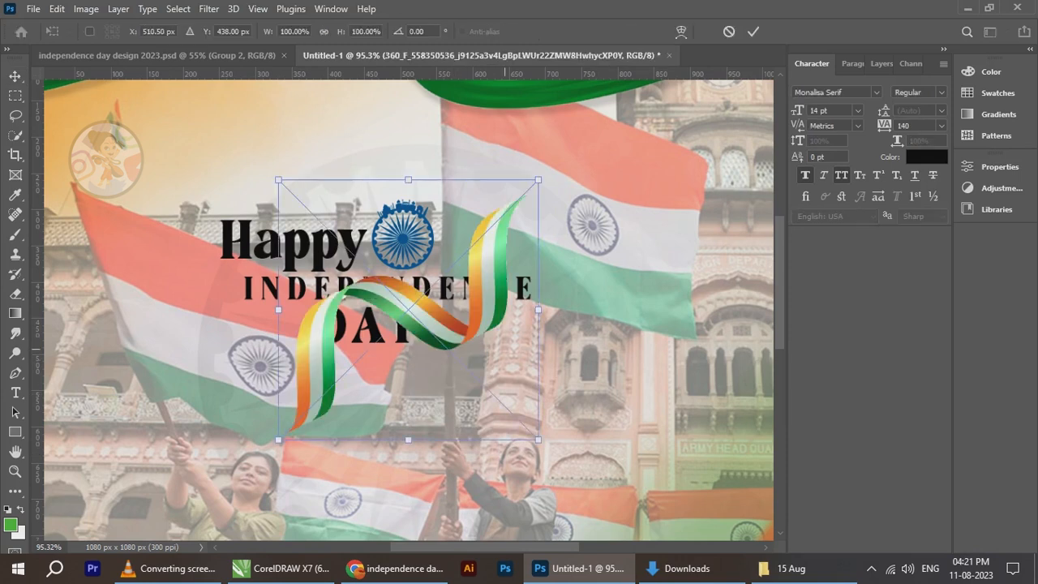
left_click_drag(537, 303, 457, 326)
scroll(469, 324, "up", 6)
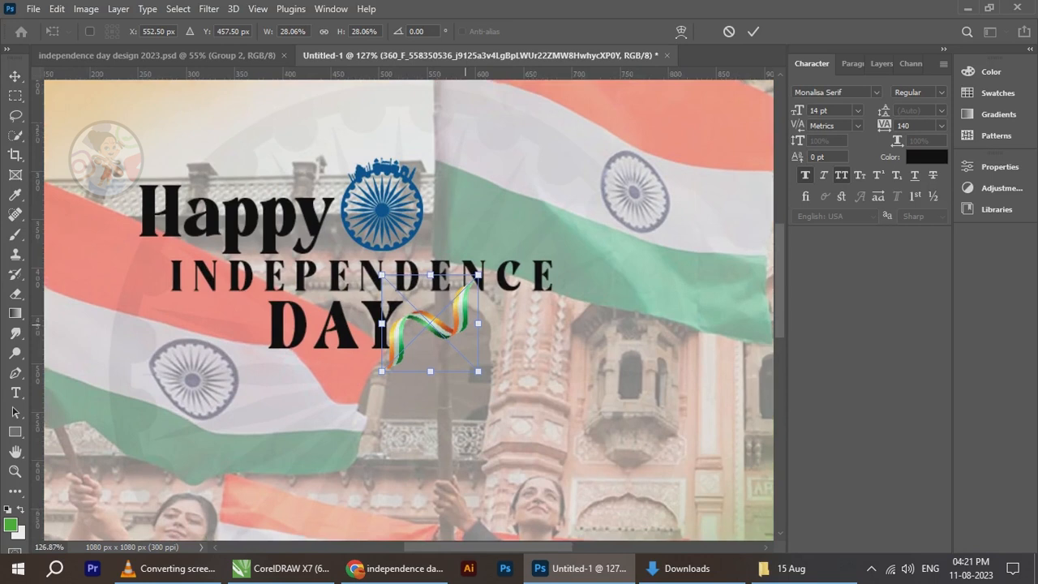
Rotate the small ribbon clockwise until its wave runs horizontally and place it directly after DAY, beneath INDEPENDENCE
left_click_drag(516, 291, 527, 347)
left_click_drag(463, 331, 493, 332)
key("Return")
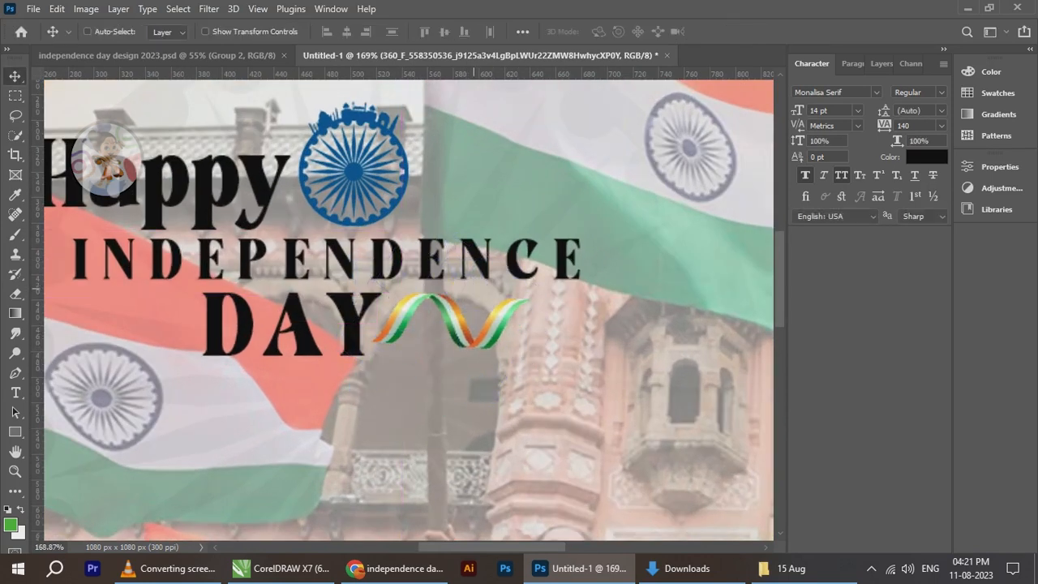
Try to recolour the heading text dark green, #135302
scroll(351, 271, "down", 5)
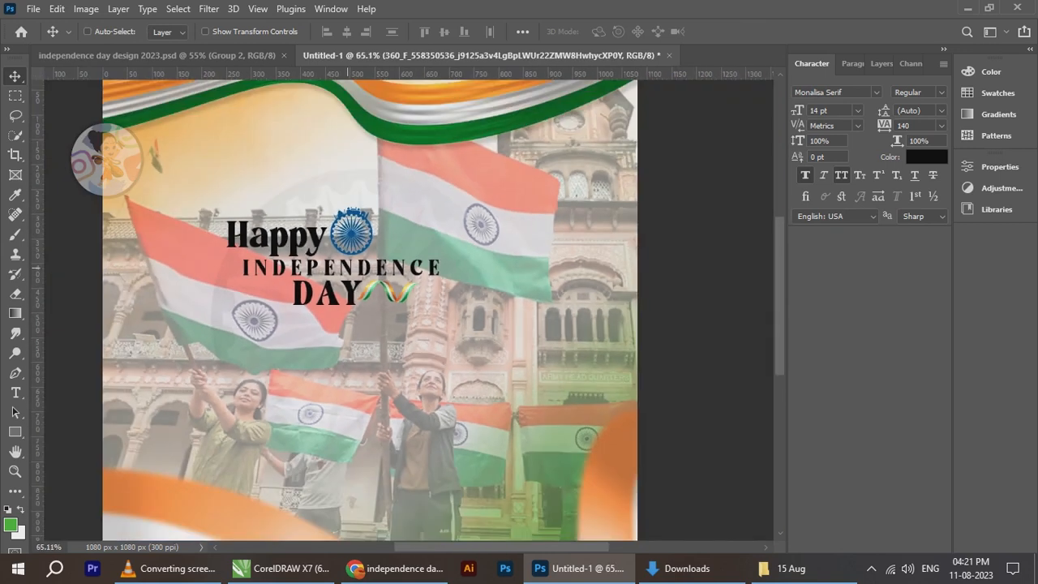
scroll(338, 266, "up", 2)
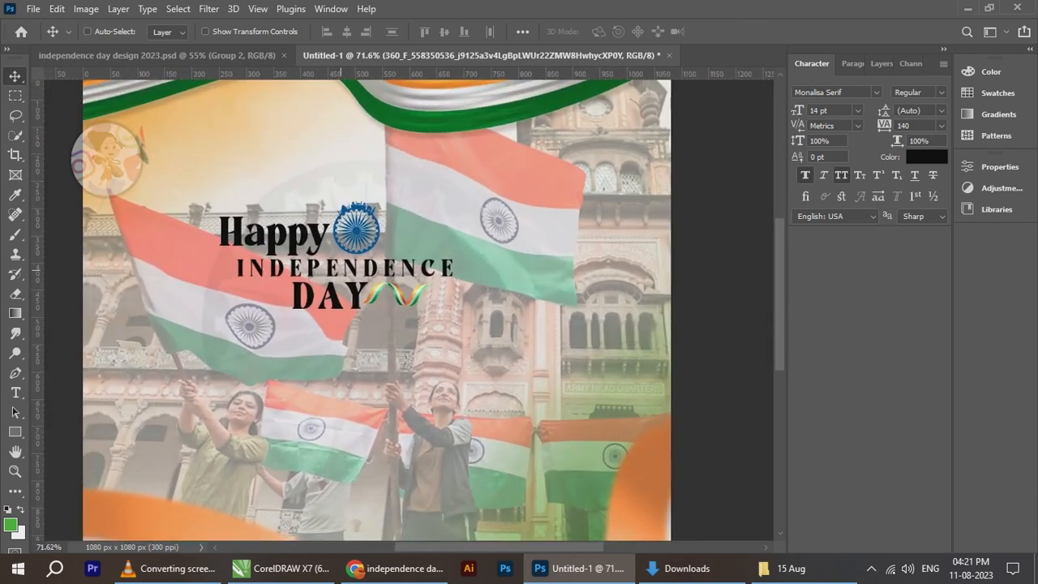
right_click(347, 262)
left_click(357, 289)
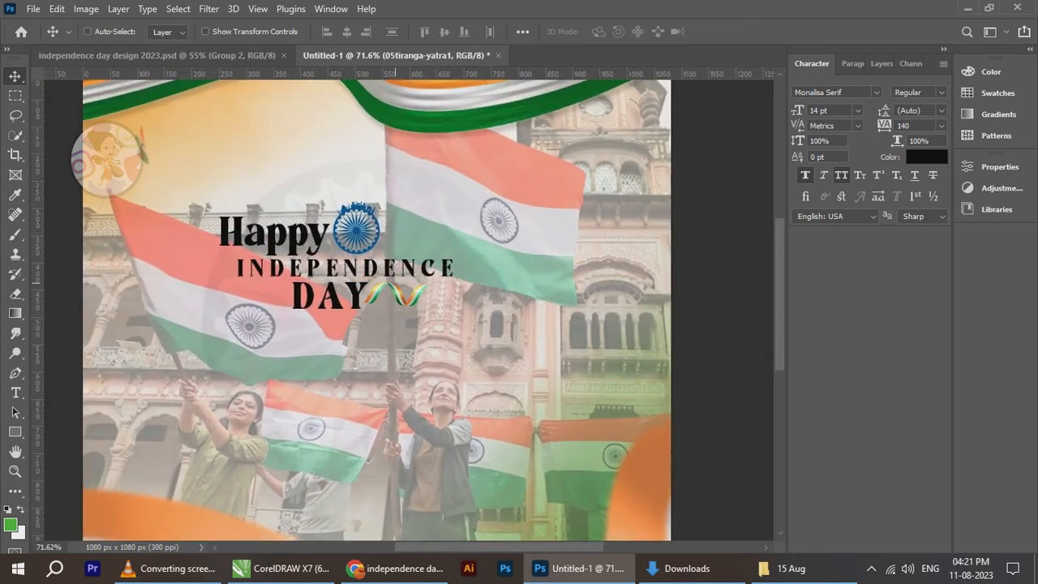
left_click(925, 156)
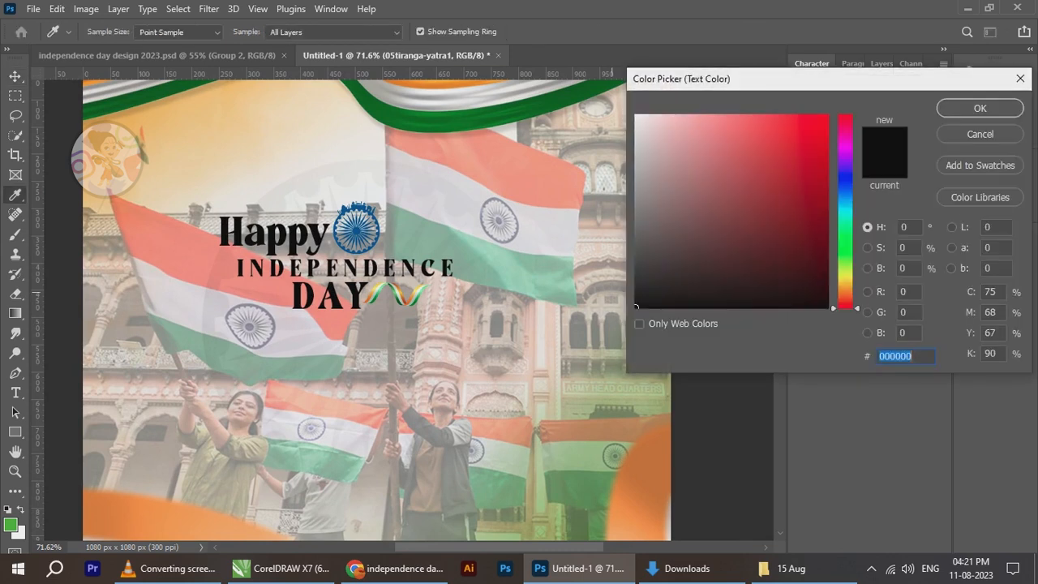
type("166901")
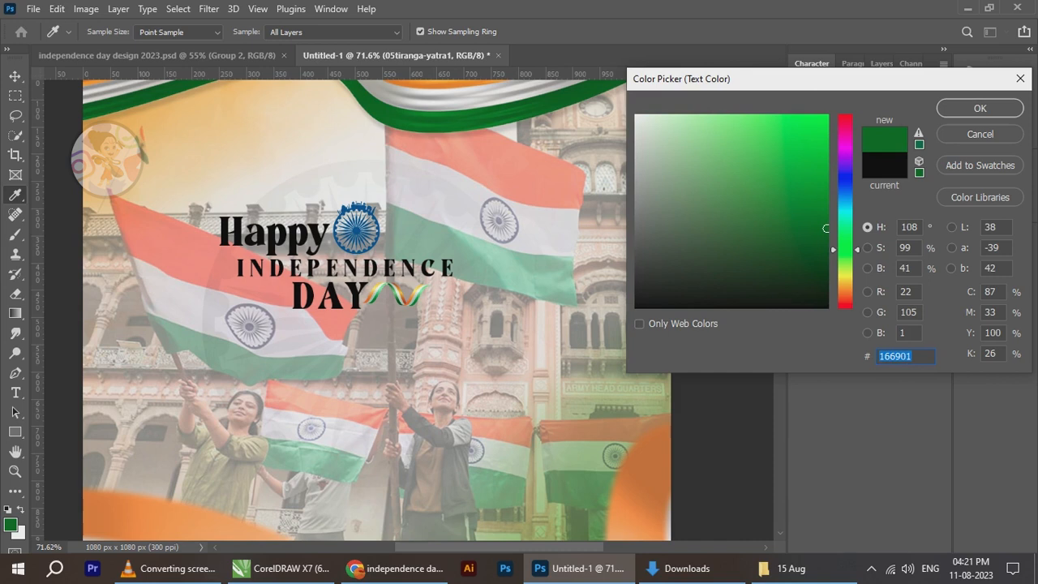
type("114a02")
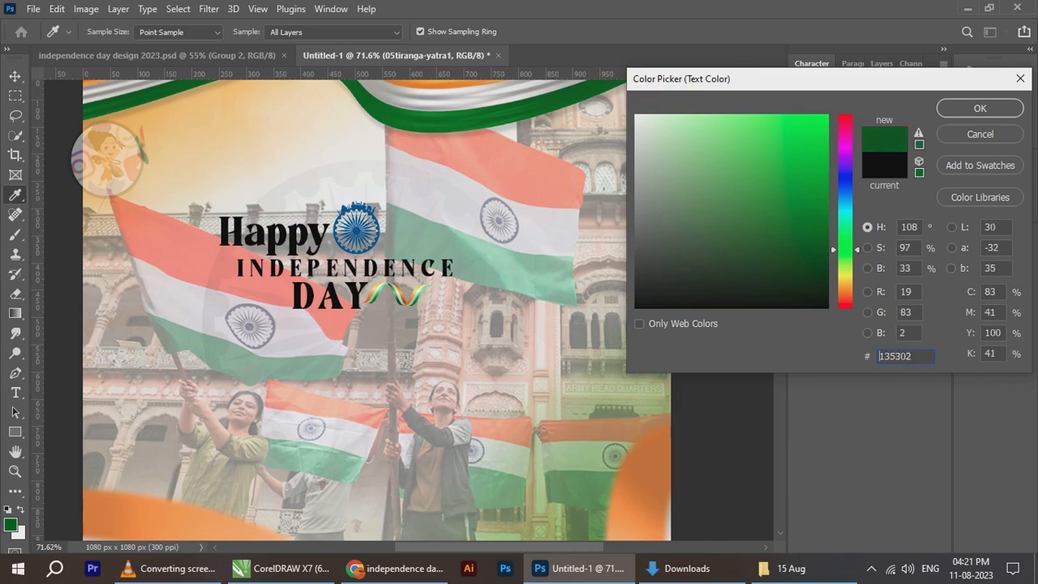
key("Return")
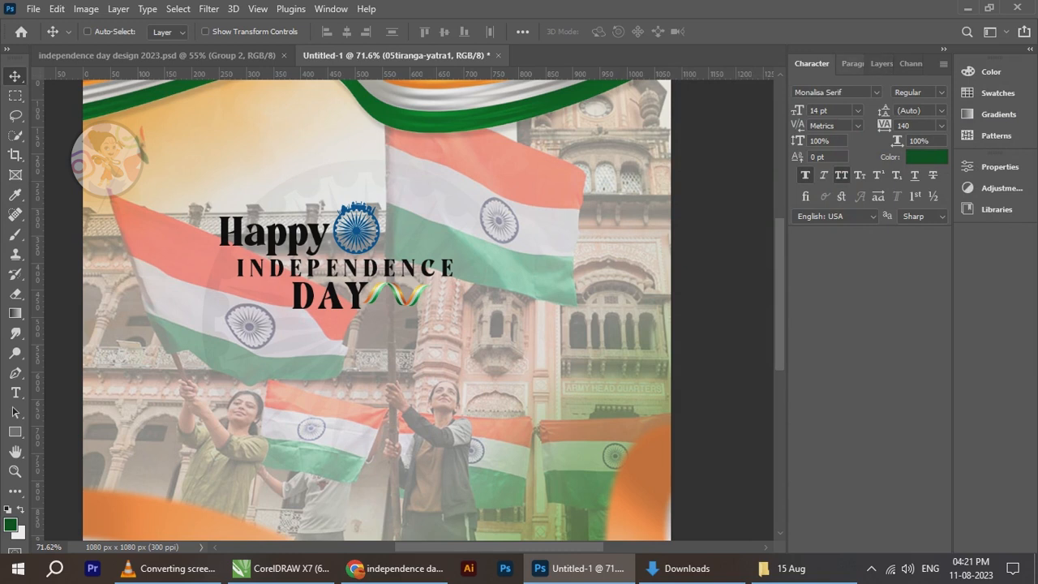
Select the INDEPENDENCE text and recolour it dark green, #0d3a01, starting from the green sampled off the upper ribbon
left_click(852, 63)
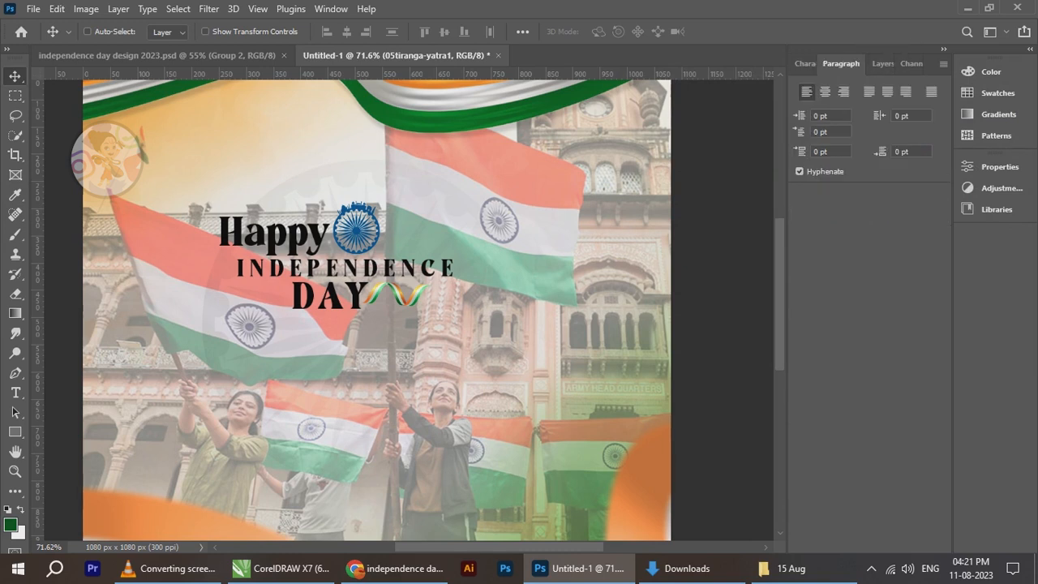
left_click(804, 64)
left_click(881, 64)
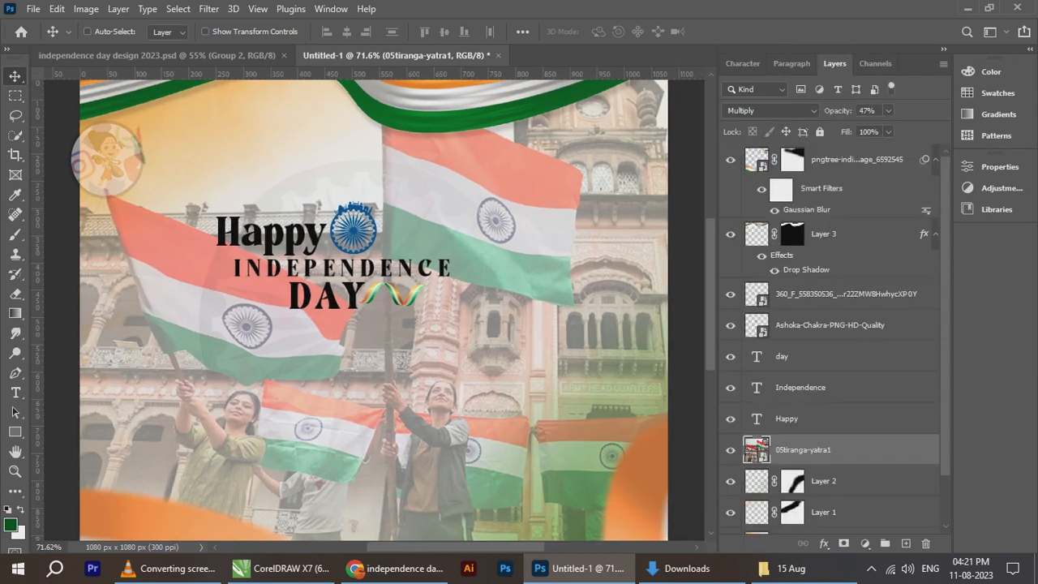
left_click(845, 294)
right_click(386, 269)
left_click(433, 277)
left_click(743, 64)
left_click(922, 156)
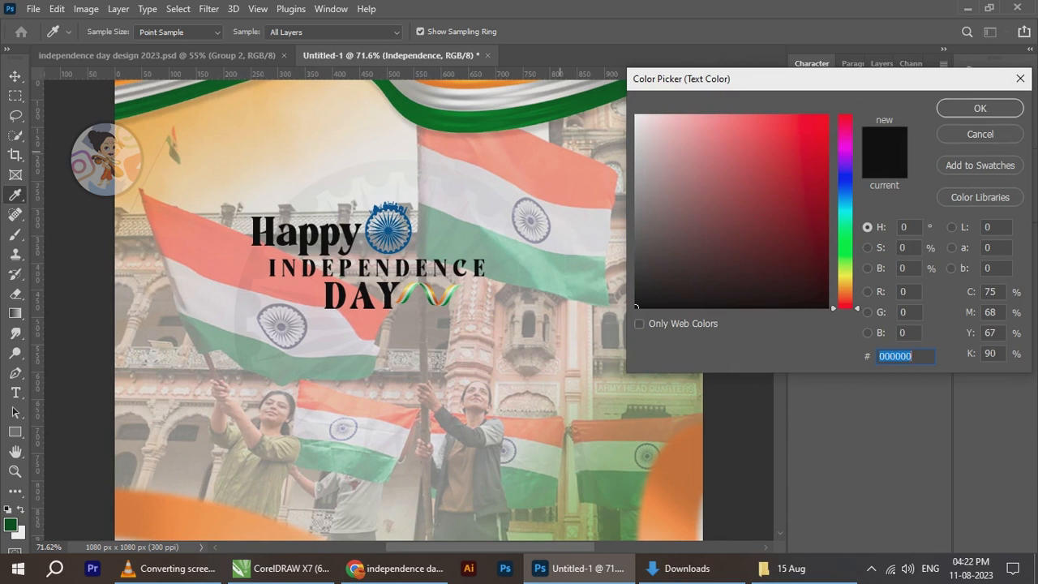
left_click(492, 120)
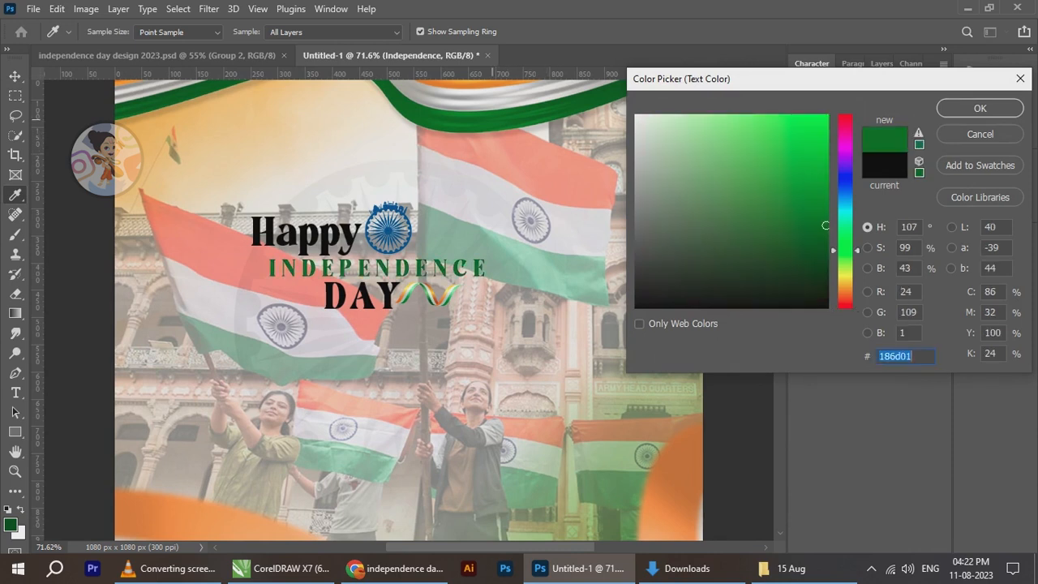
left_click(818, 258)
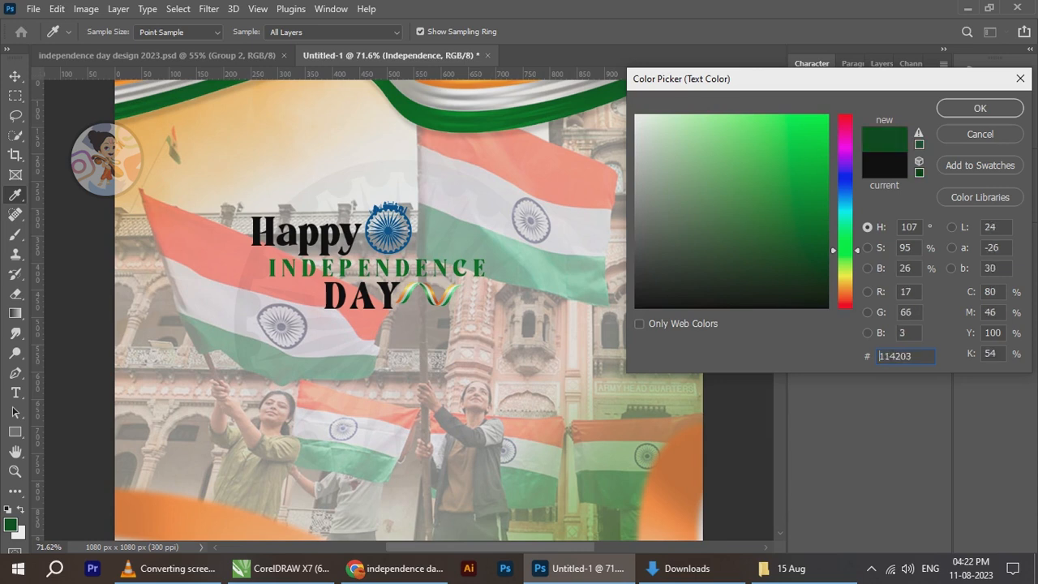
left_click_drag(818, 259, 821, 252)
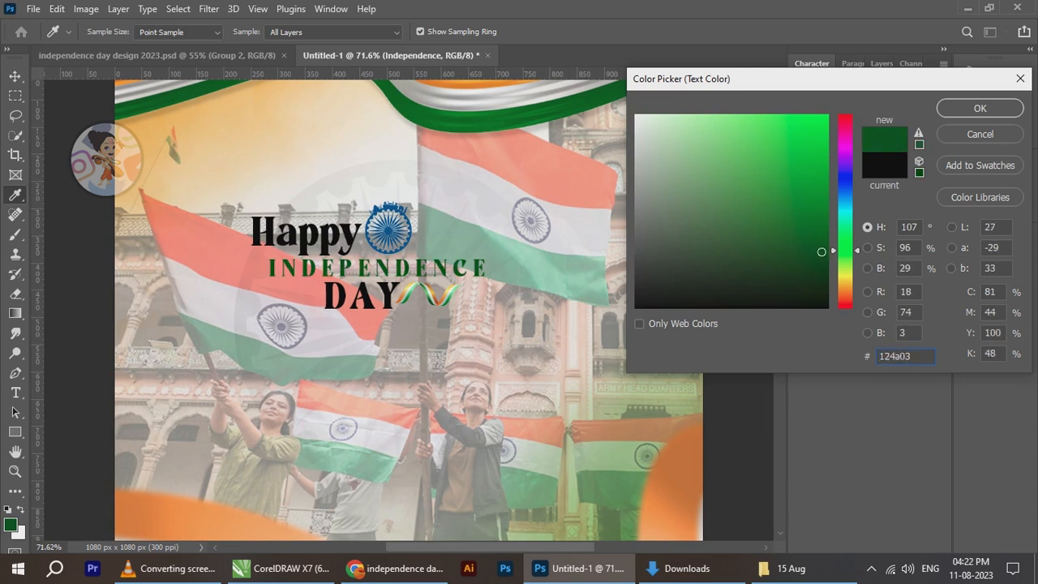
left_click_drag(821, 252, 824, 264)
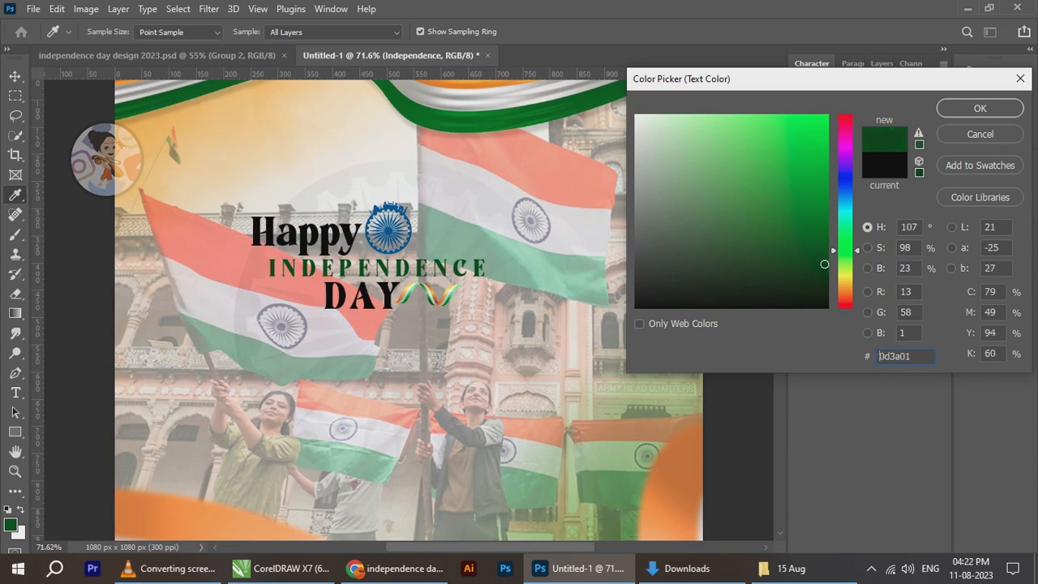
left_click(980, 108)
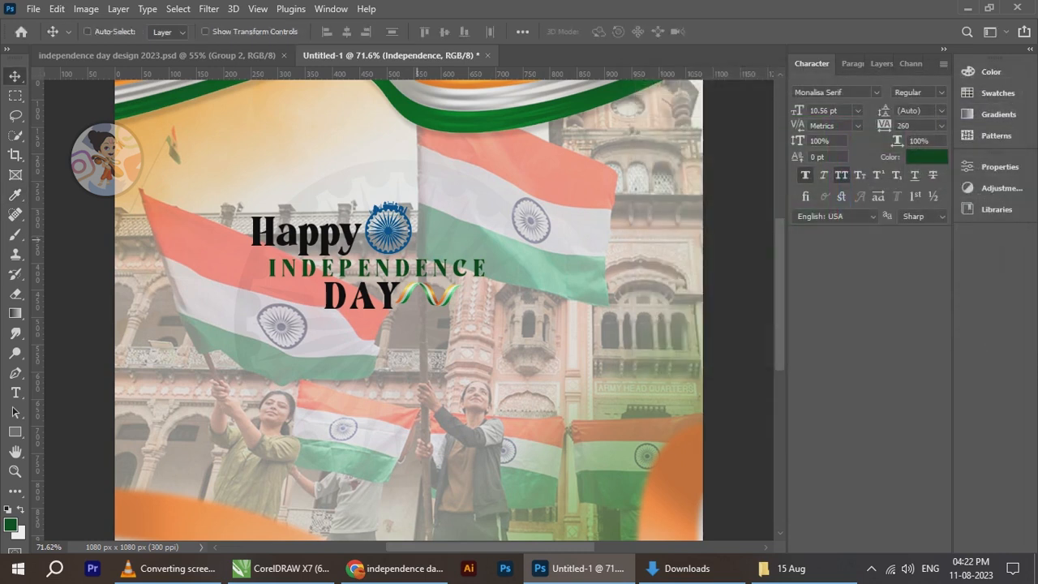
Recolour only the H of Happy bright orange, following independence day design 2023.psd
scroll(418, 240, "down", 5)
scroll(419, 240, "up", 4)
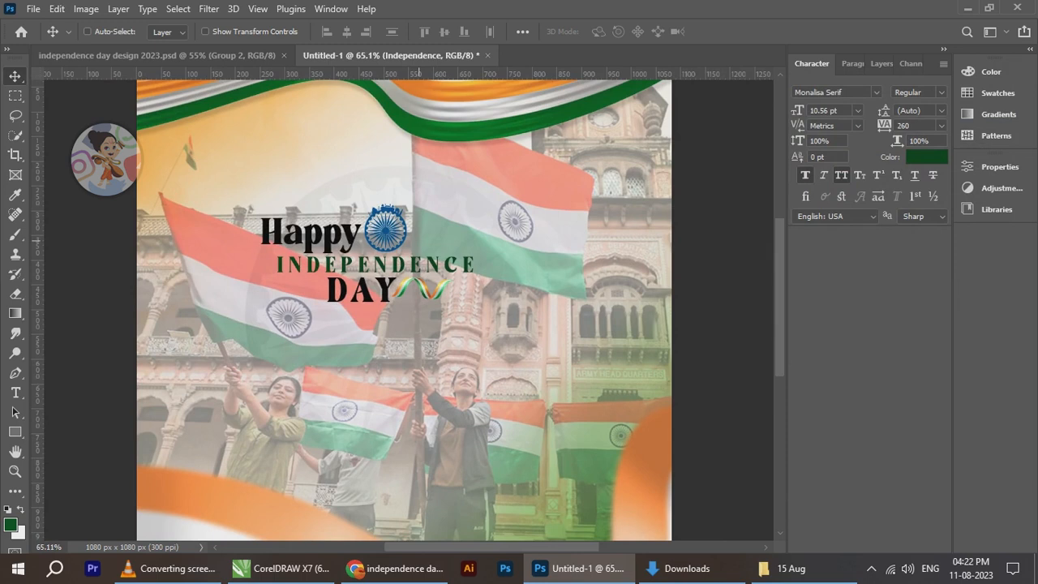
left_click(16, 393)
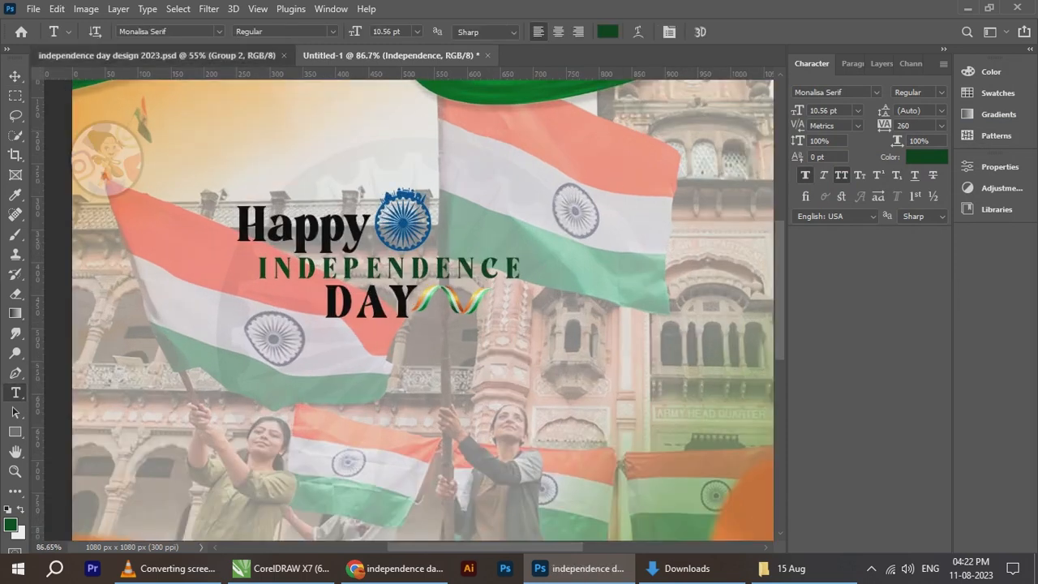
left_click(157, 56)
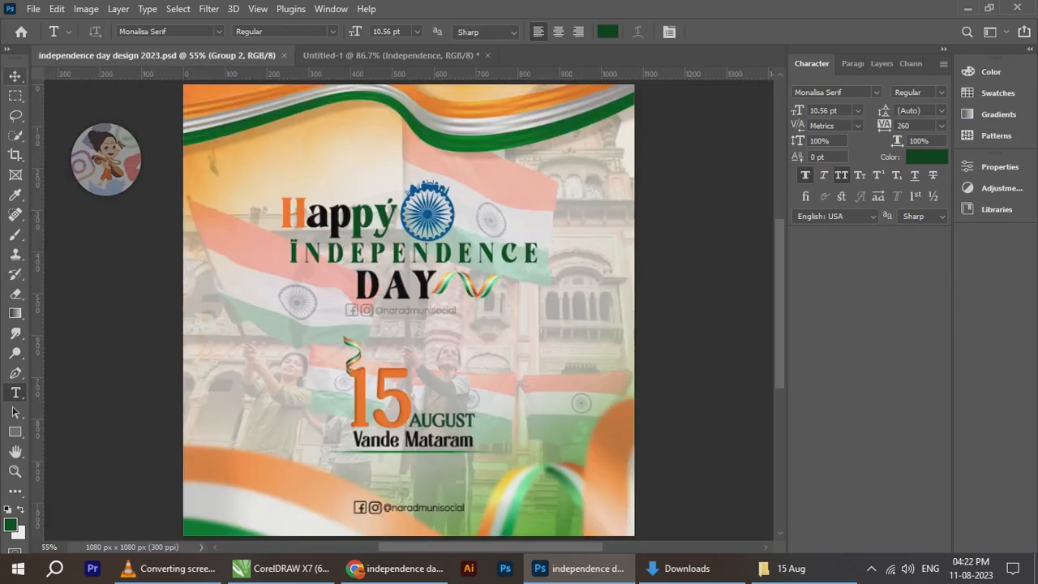
left_click(16, 76)
left_click(389, 56)
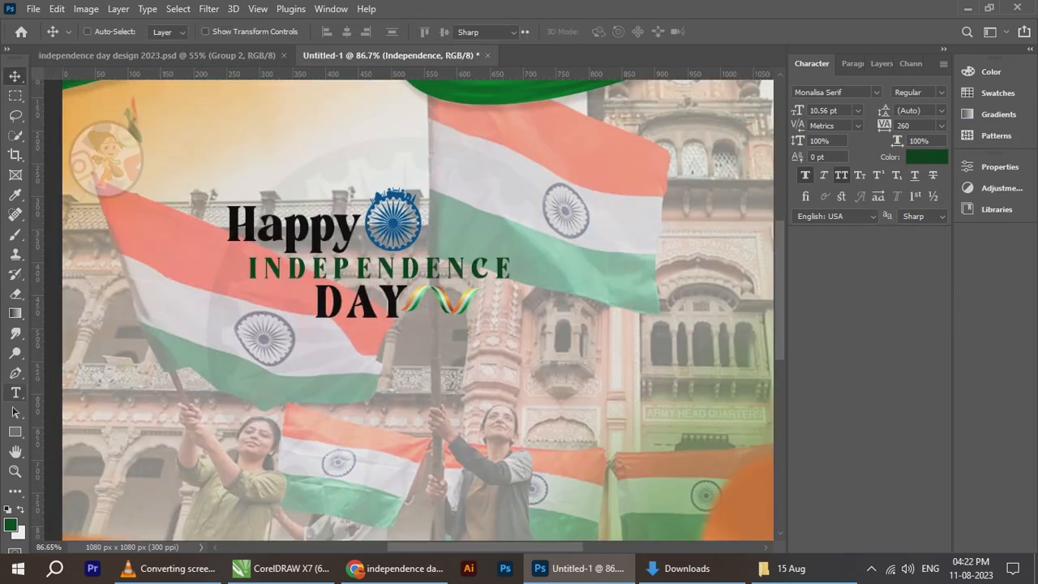
left_click(16, 393)
left_click_drag(227, 224, 258, 224)
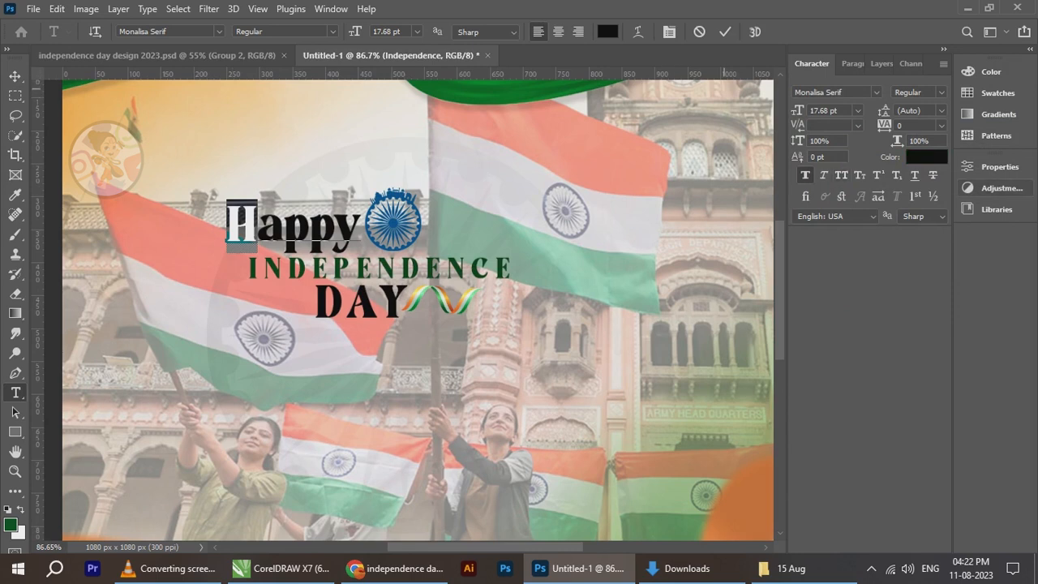
left_click(607, 32)
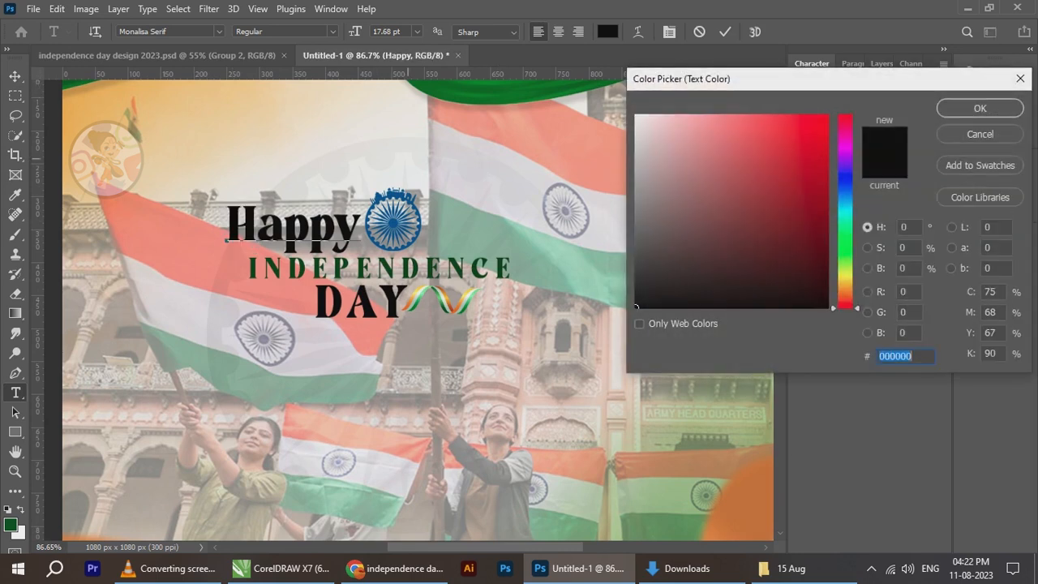
type("c27427")
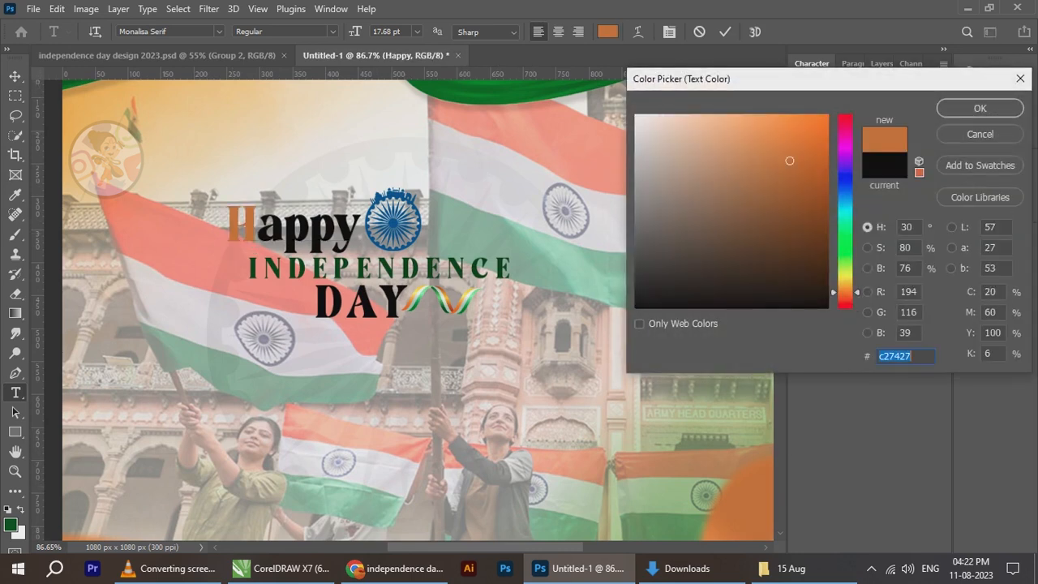
mouse_move(822, 131)
left_mouse_down()
mouse_move(813, 139)
mouse_move(825, 148)
mouse_move(822, 114)
left_mouse_up()
left_click(980, 108)
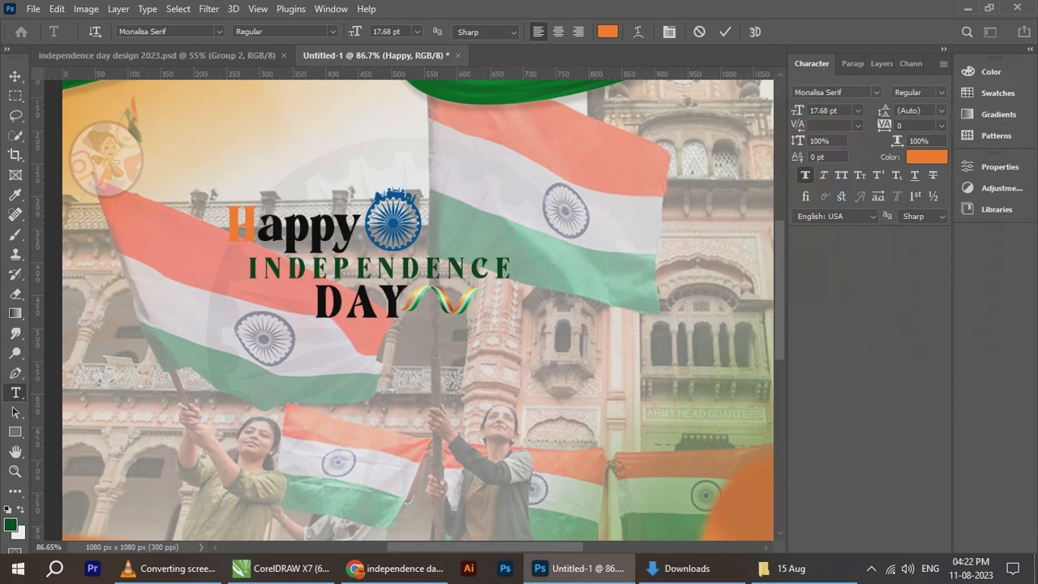
left_click(15, 77)
Recolour the letters py of Happy with the dark green sampled from INDEPENDENCE, following the reference design
scroll(280, 203, "down", 3)
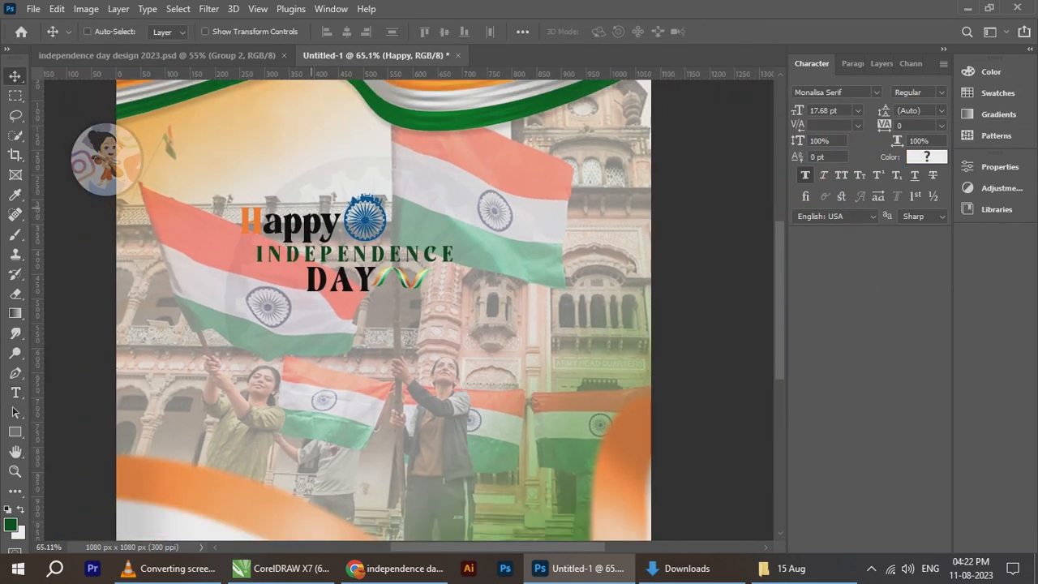
left_click(162, 56)
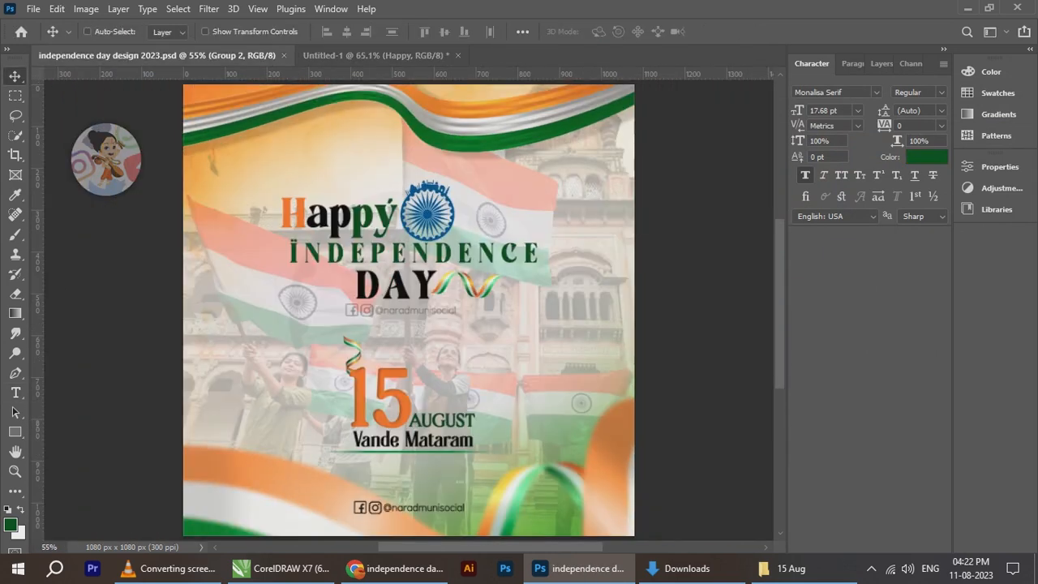
left_click(417, 56)
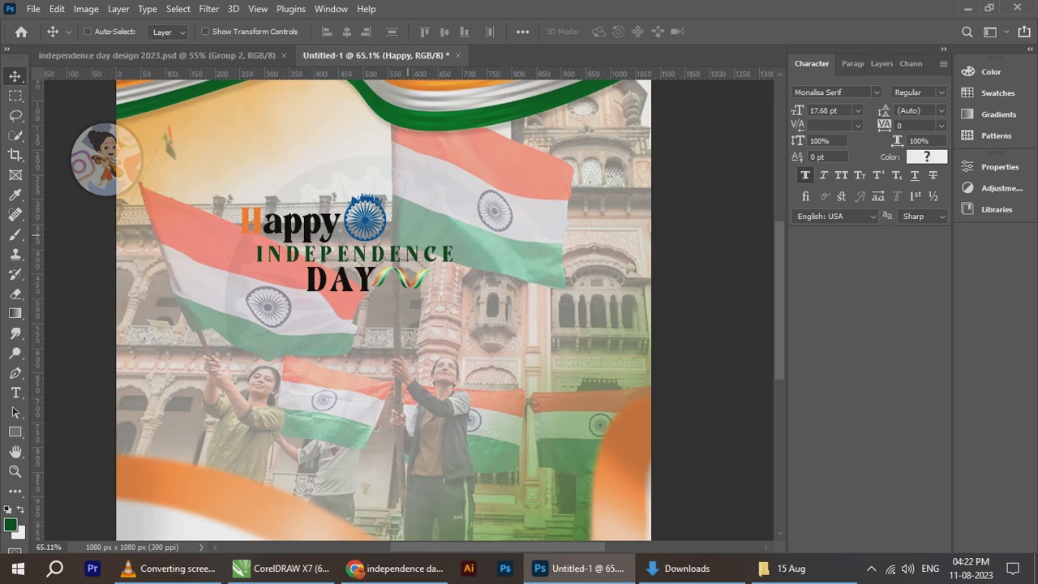
scroll(593, 121, "down", 2)
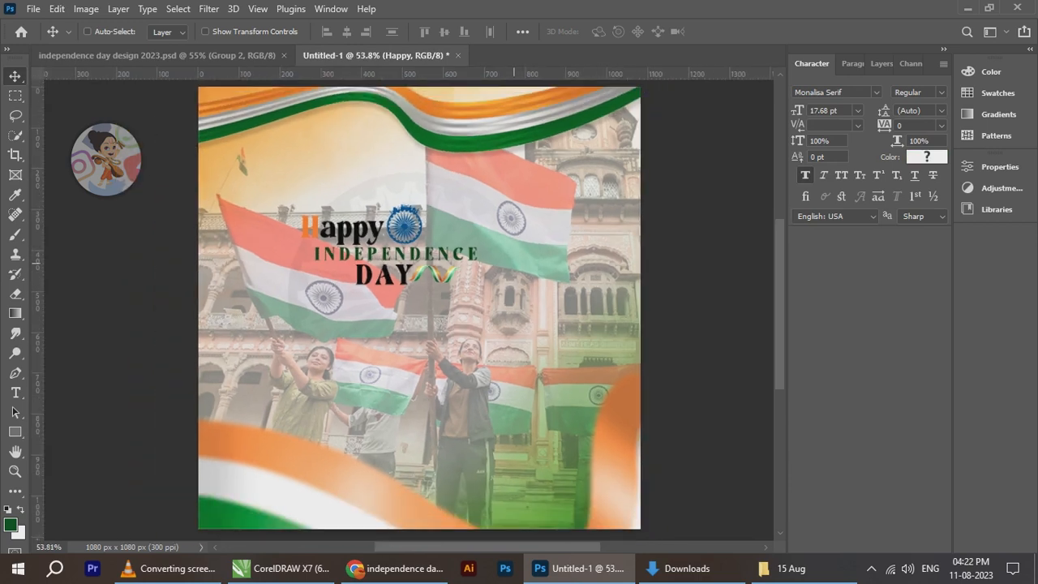
scroll(393, 263, "up", 4)
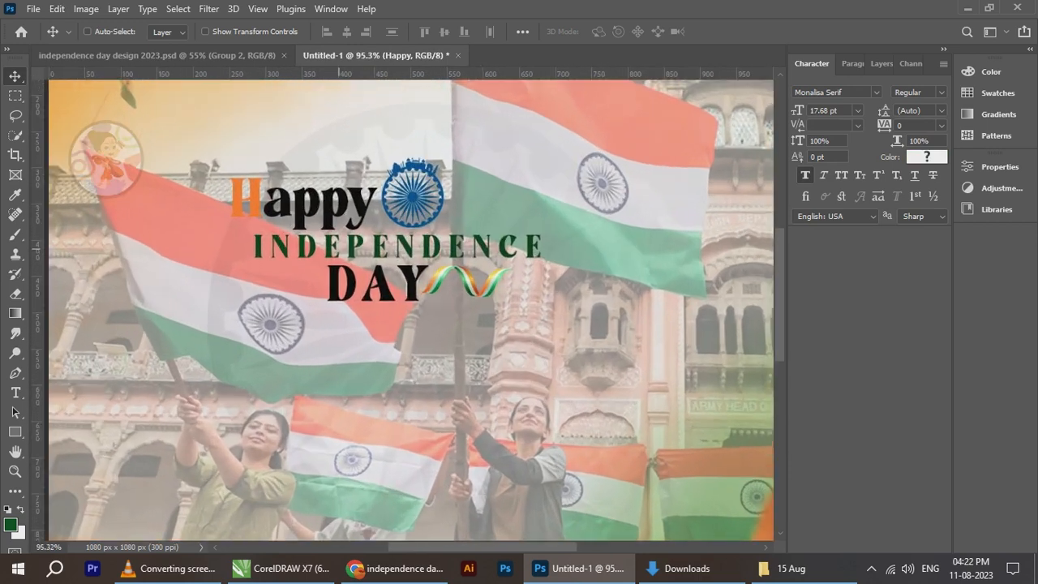
key("t")
left_click_drag(322, 211, 374, 211)
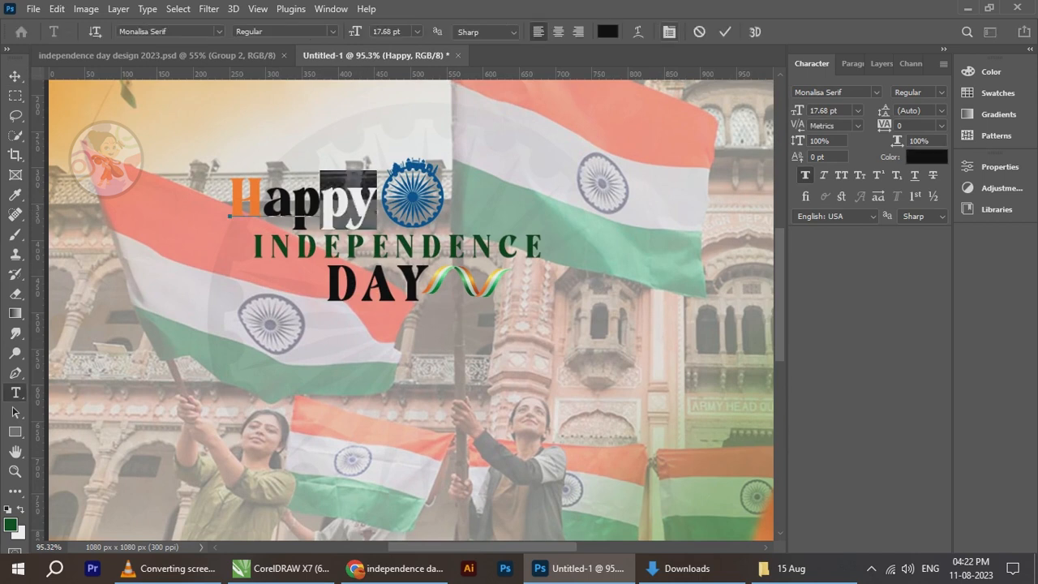
left_click(607, 31)
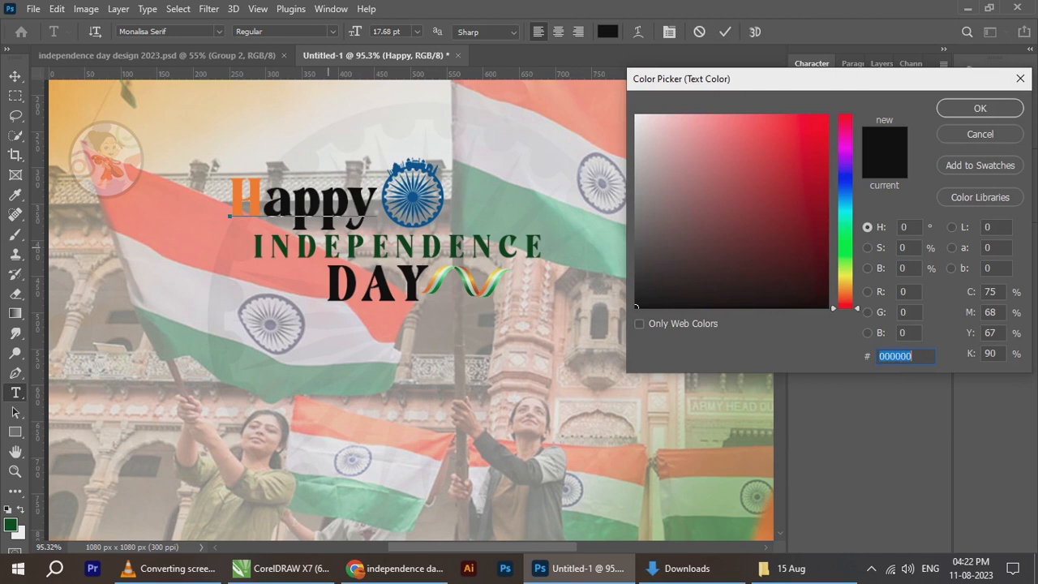
left_click(329, 247)
left_click(979, 108)
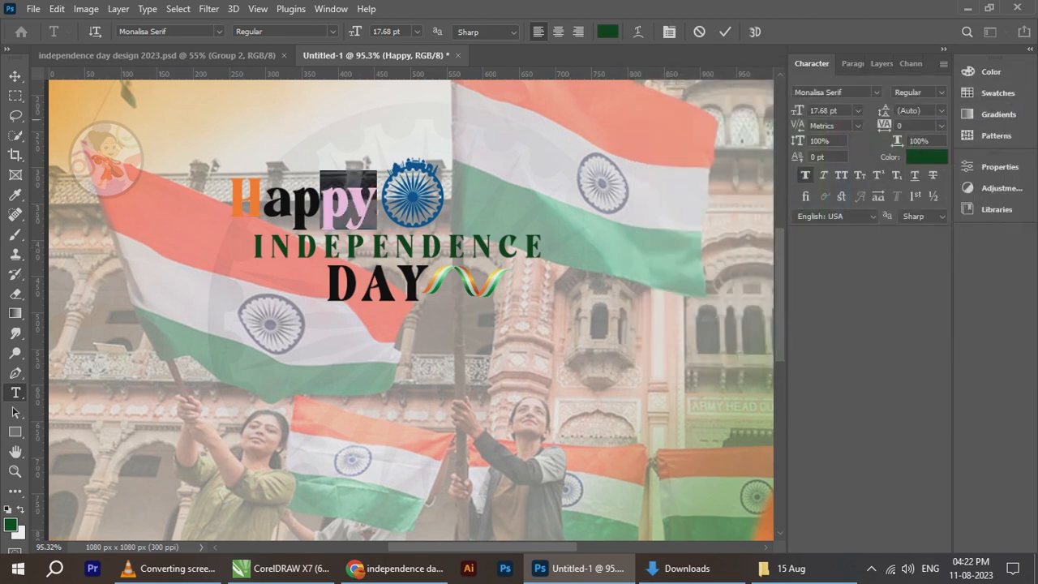
left_click(15, 76)
Move the small tricolour ribbon layer directly beneath the Ashoka-Chakra layer in the layer stack
scroll(434, 306, "down", 6)
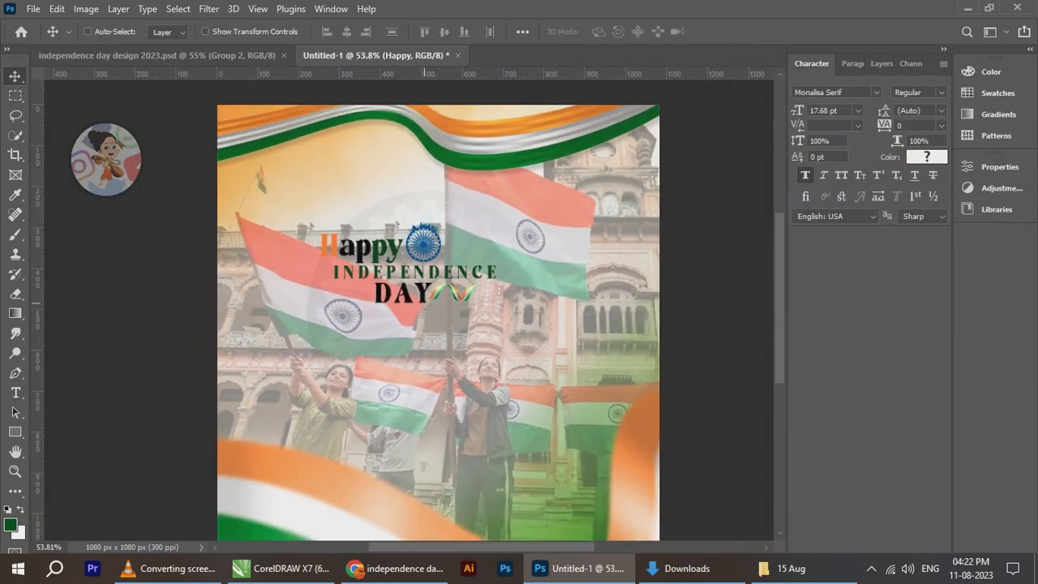
scroll(434, 306, "down", 3)
scroll(433, 306, "up", 2)
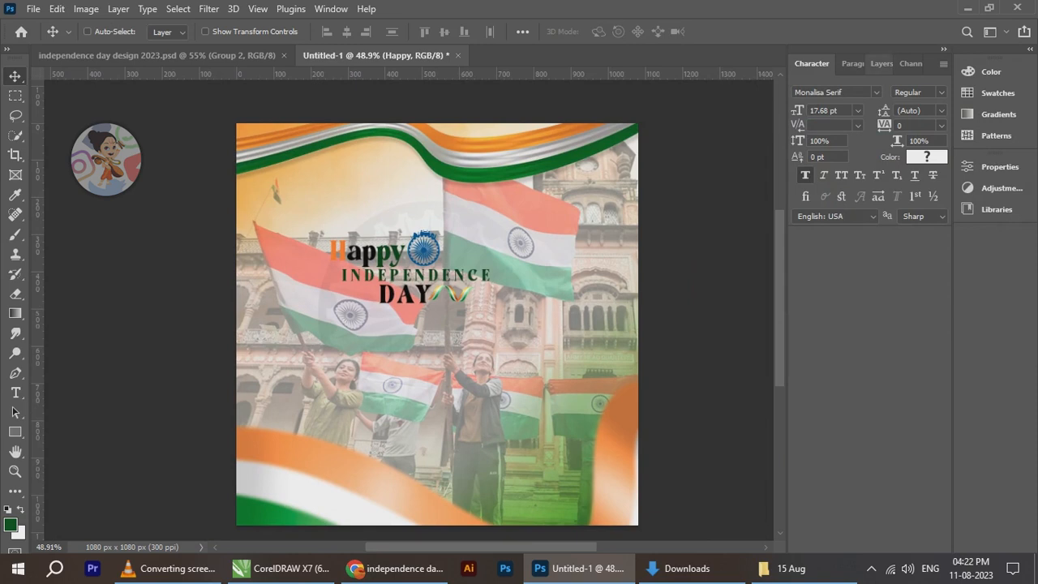
left_click(854, 64)
left_click(882, 63)
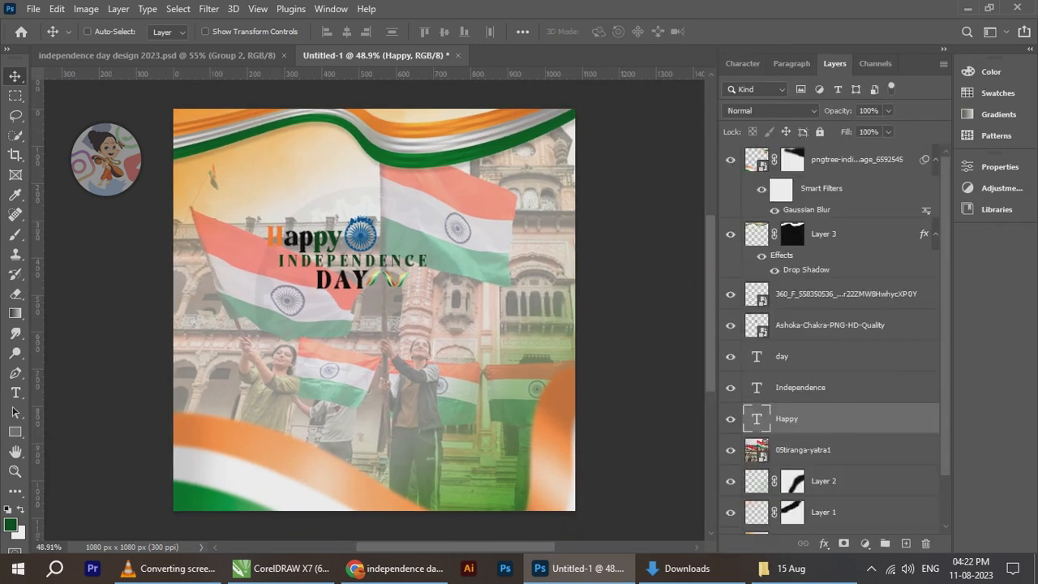
key("ctrl")
left_click(811, 387, "ctrl")
left_click(811, 357, "ctrl")
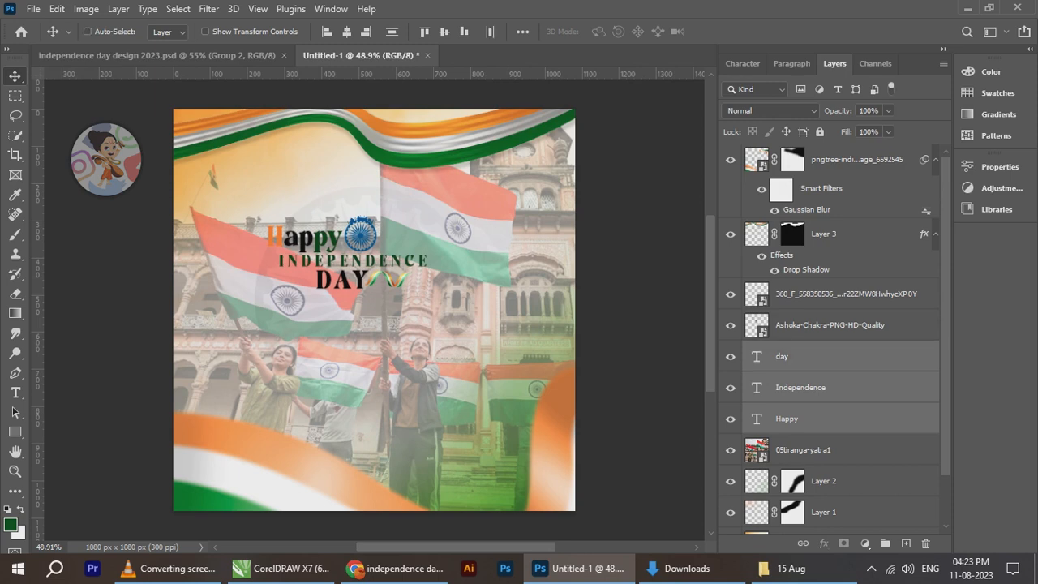
left_click(819, 325)
left_click(819, 294)
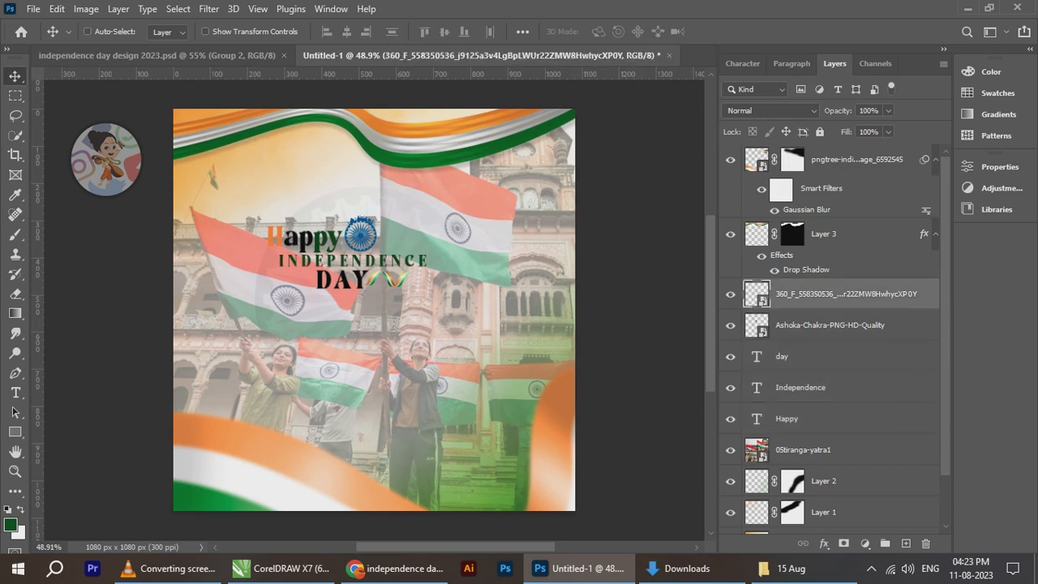
left_click(730, 294)
left_click_drag(818, 295, 818, 341)
Group the small ribbon layer with the day, Independence and Happy text layers
left_click(819, 357, "ctrl")
left_click(818, 387, "ctrl")
left_click(819, 419, "ctrl")
key("ctrl+g")
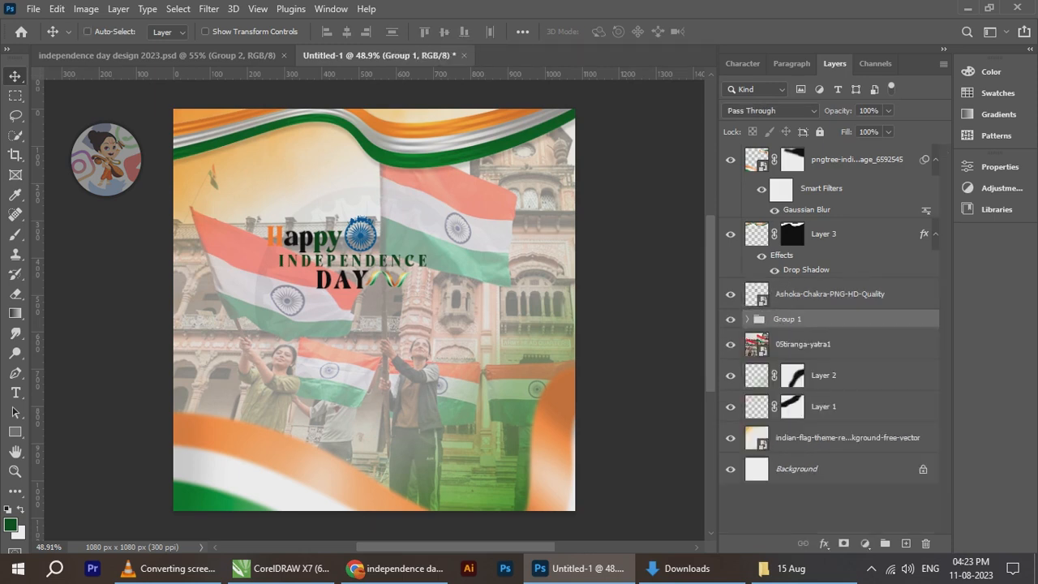
Try to enlarge the heading group to about 140%, then undo the scaling
scroll(369, 284, "down", 2)
scroll(349, 280, "up", 3)
key("ctrl+t")
left_click_drag(436, 288, 505, 316)
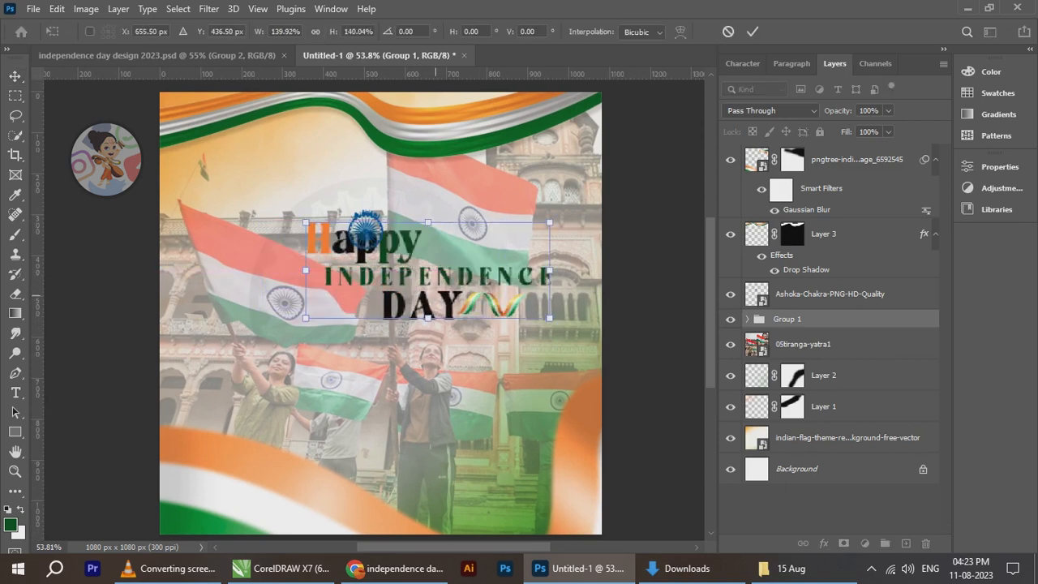
left_click(752, 32)
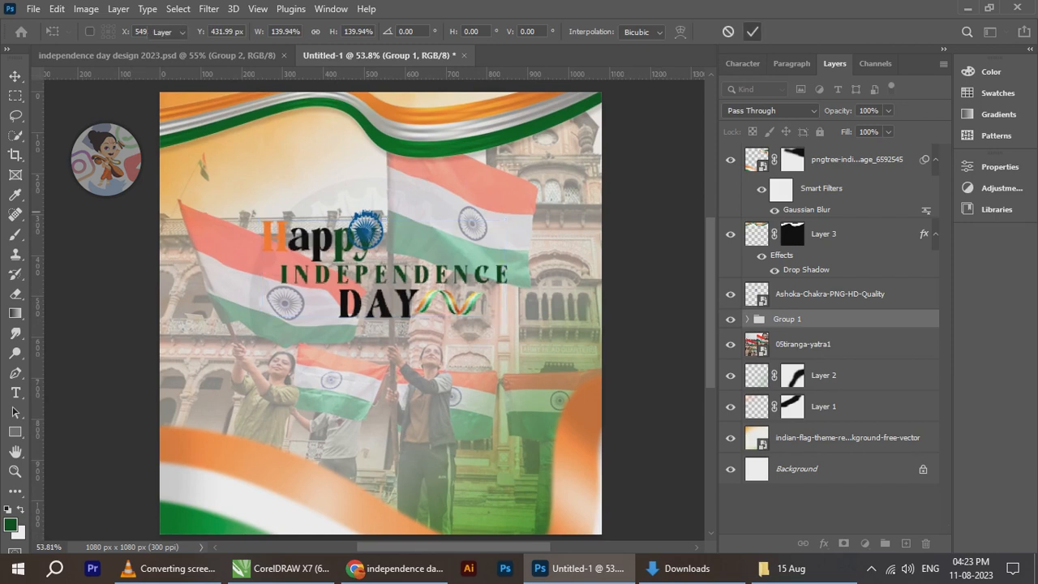
key("ctrl+z")
Move the Ashoka-Chakra layer into Group 1 and compare the heading with independence day design 2023.psd
left_click_drag(830, 295, 829, 320)
scroll(406, 249, "up", 3)
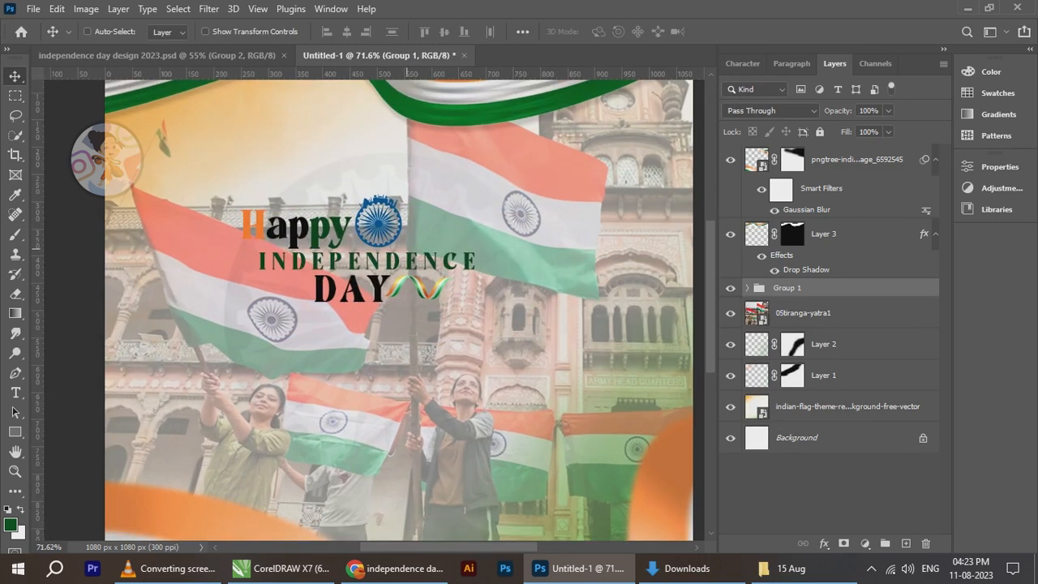
left_click(214, 55)
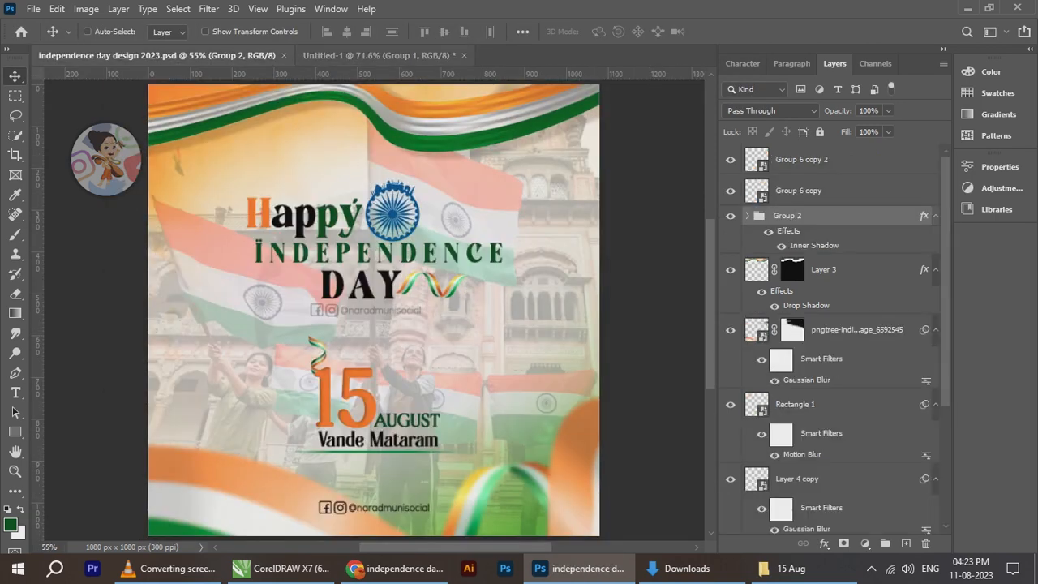
left_click(438, 56)
Enlarge the Ashoka Chakra beside Happy slightly and nudge it a little left and down
left_click(748, 288)
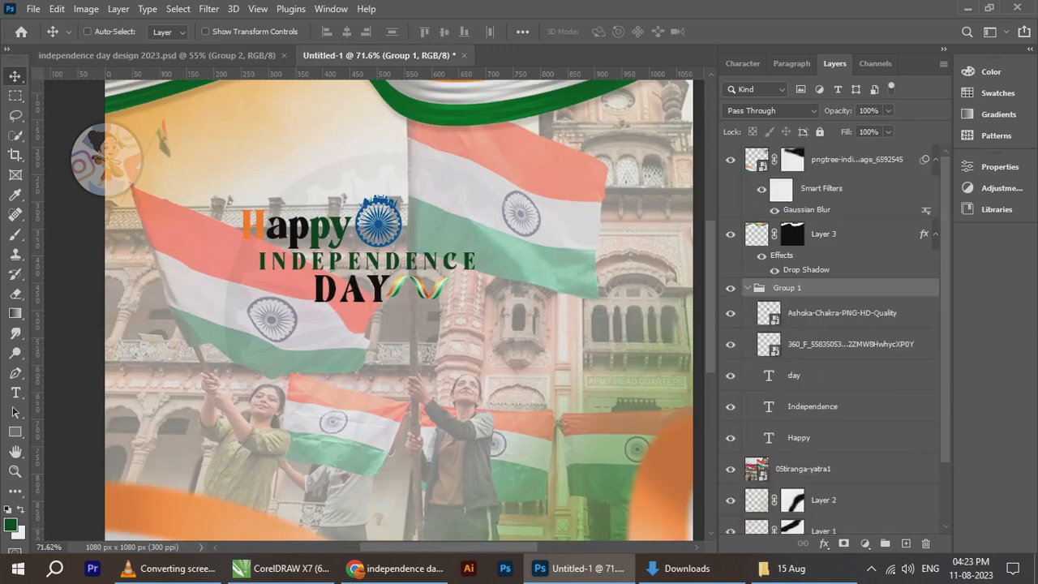
left_click(842, 313)
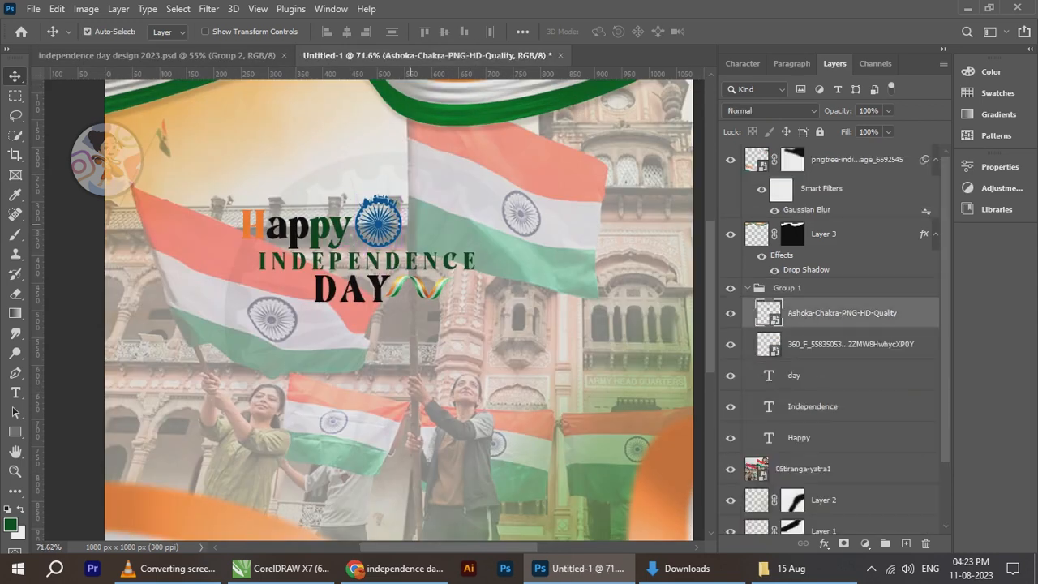
key("ctrl+t")
left_click_drag(415, 182, 427, 171)
left_click(753, 31)
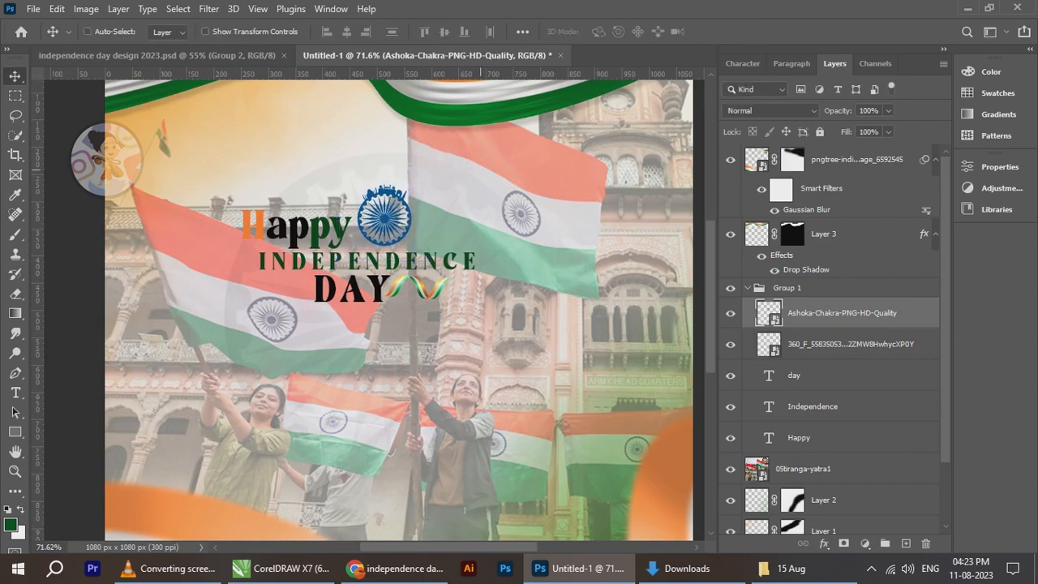
key("Left")
key("Down")
key("Left")
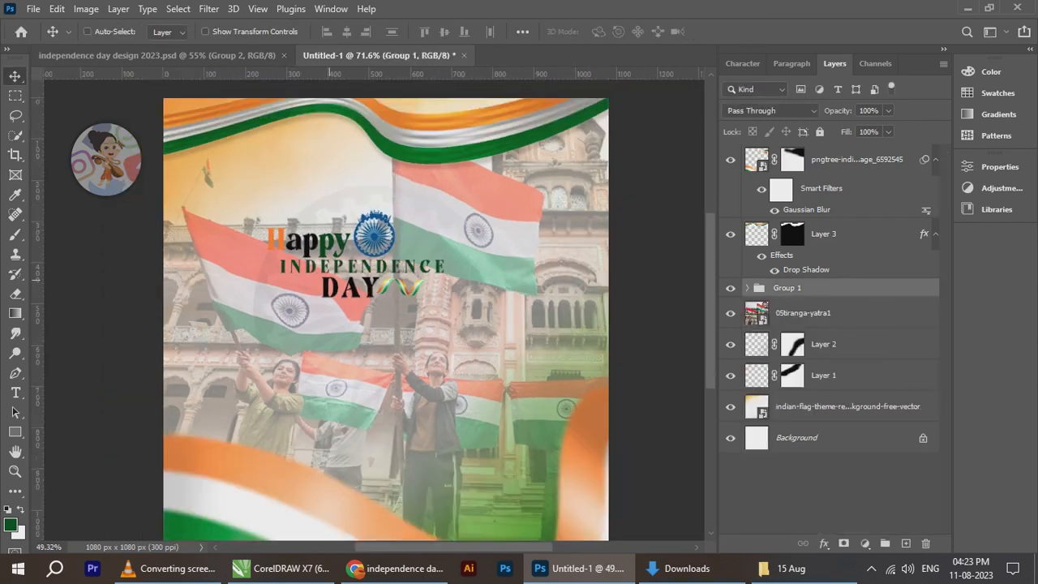
Scale the whole heading group, including the Chakra, proportionally to about 132%
scroll(336, 279, "down", 1)
key("ctrl+t")
left_click_drag(431, 295, 481, 319)
left_click(753, 32)
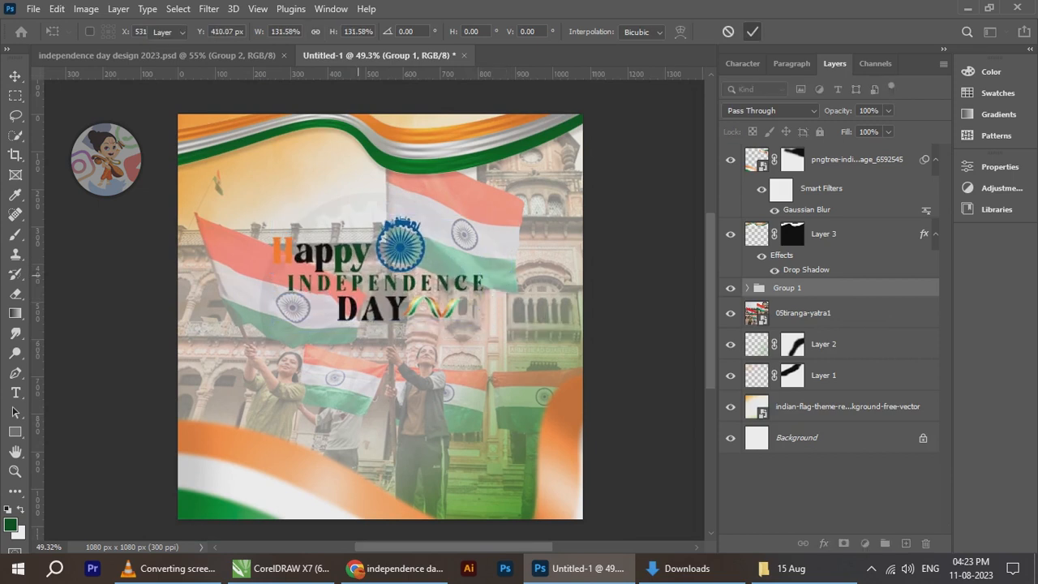
scroll(361, 278, "up", 3)
Lower the opacity of the 05tiranga-yatra1 rally photo layer to 30%
left_click(888, 110)
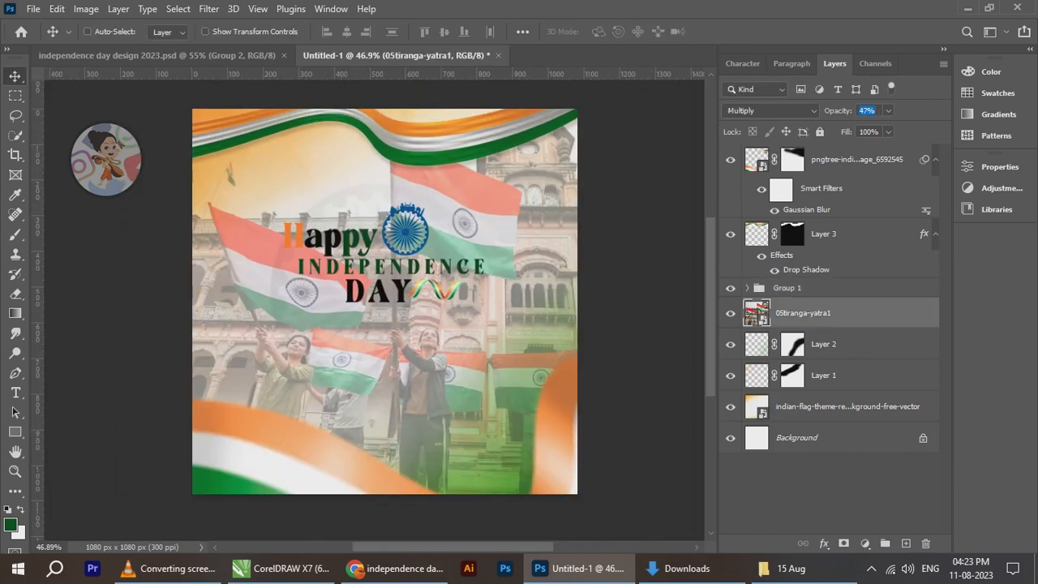
left_click_drag(888, 127, 872, 127)
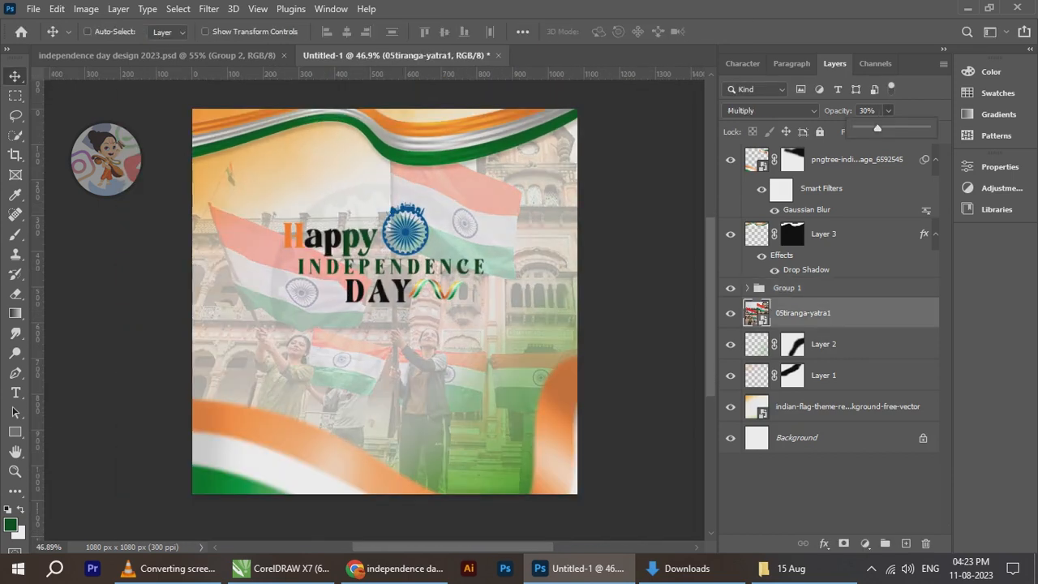
scroll(398, 259, "up", 2)
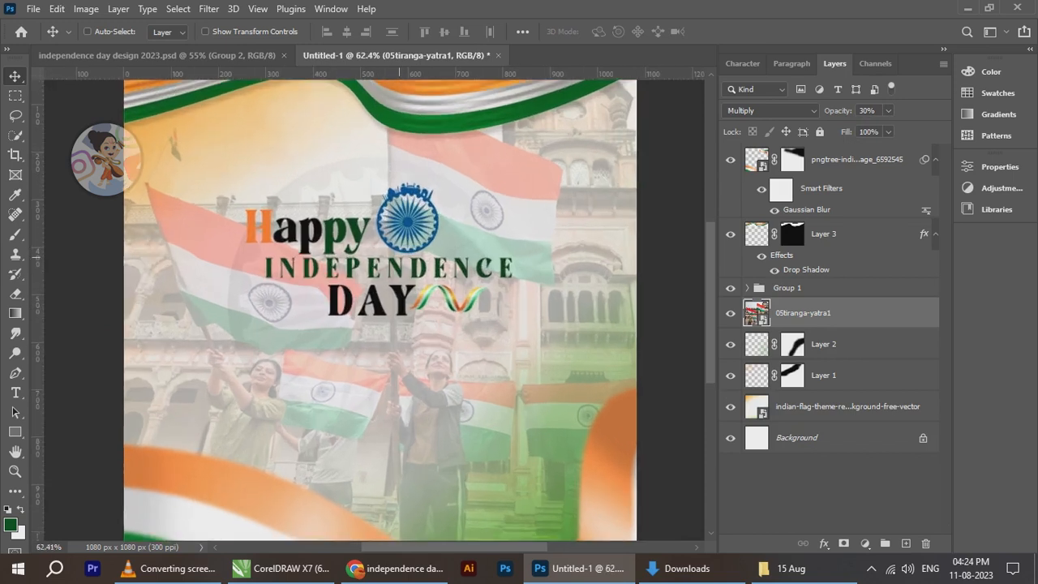
Select the heading group and fine-tune its vertical position, nudging it down and back up slightly
right_click(404, 232)
left_click(414, 239)
key("Down")
key("Down")
key("Down")
key("Down")
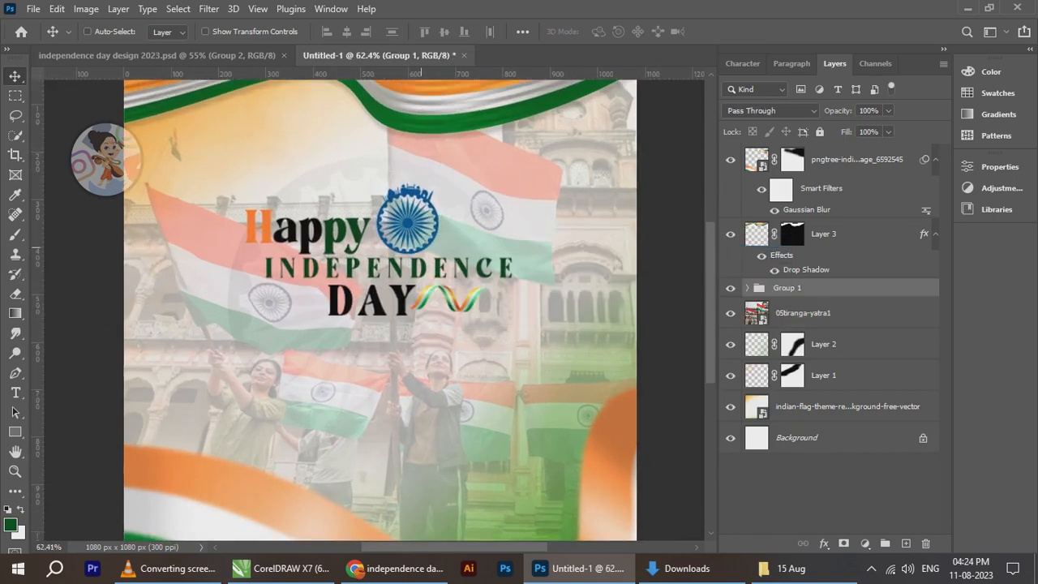
scroll(363, 252, "down", 4)
key("Up")
key("Up")
key("Up")
key("Up")
key("Up")
scroll(361, 265, "up", 1)
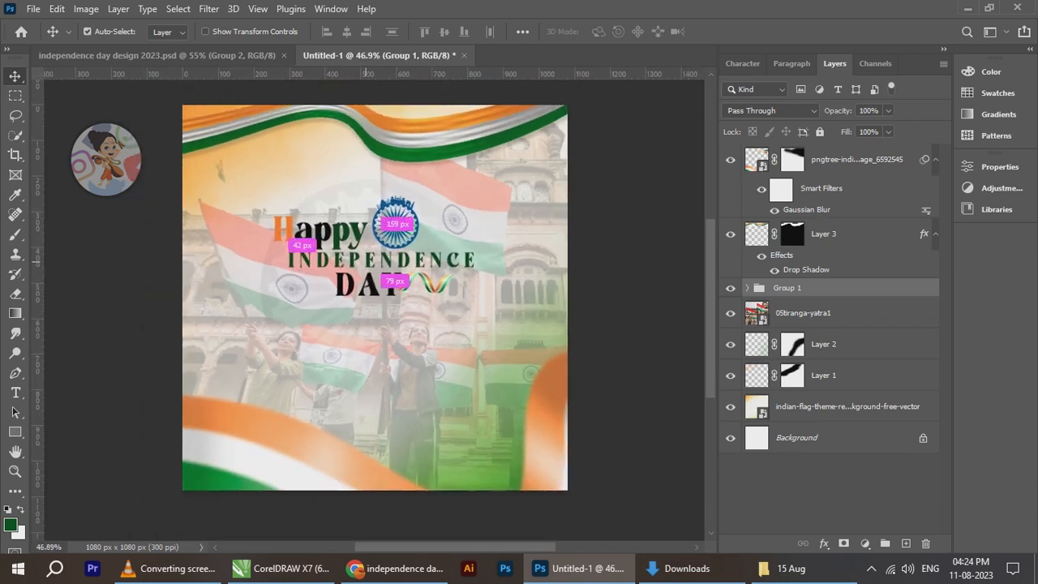
Enlarge the heading group slightly more from its upper right corner
key("ctrl+t")
left_click_drag(473, 196, 484, 189)
key("Return")
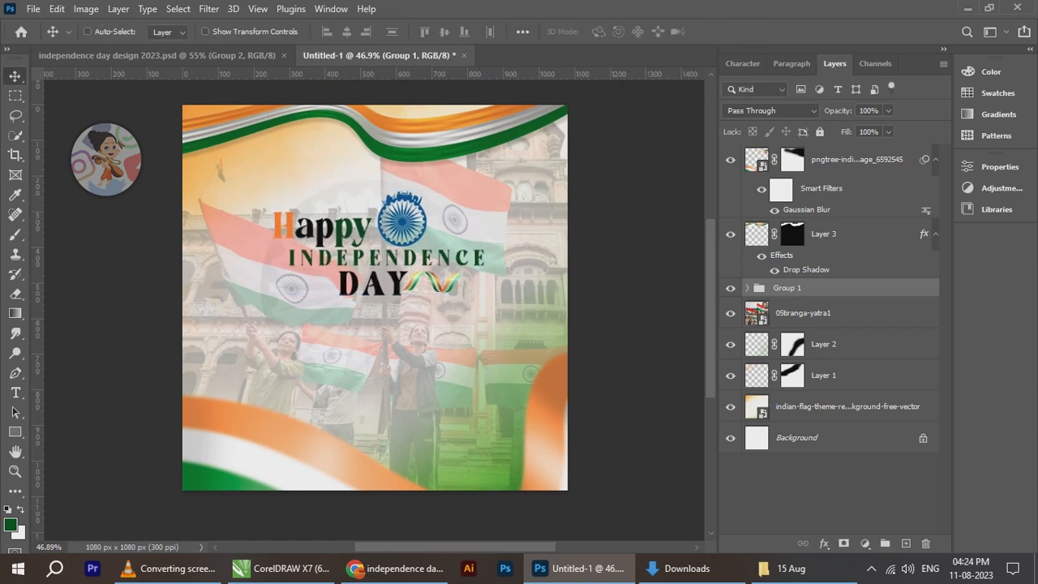
Centre the heading group horizontally on the Background layer
left_click(835, 437, "ctrl")
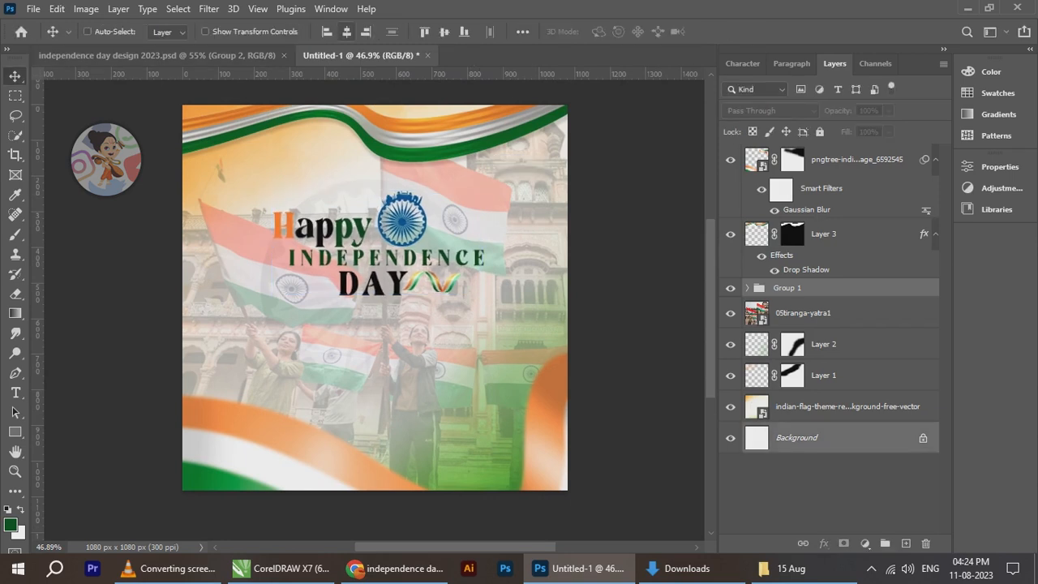
left_click(347, 31)
scroll(377, 315, "up", 1)
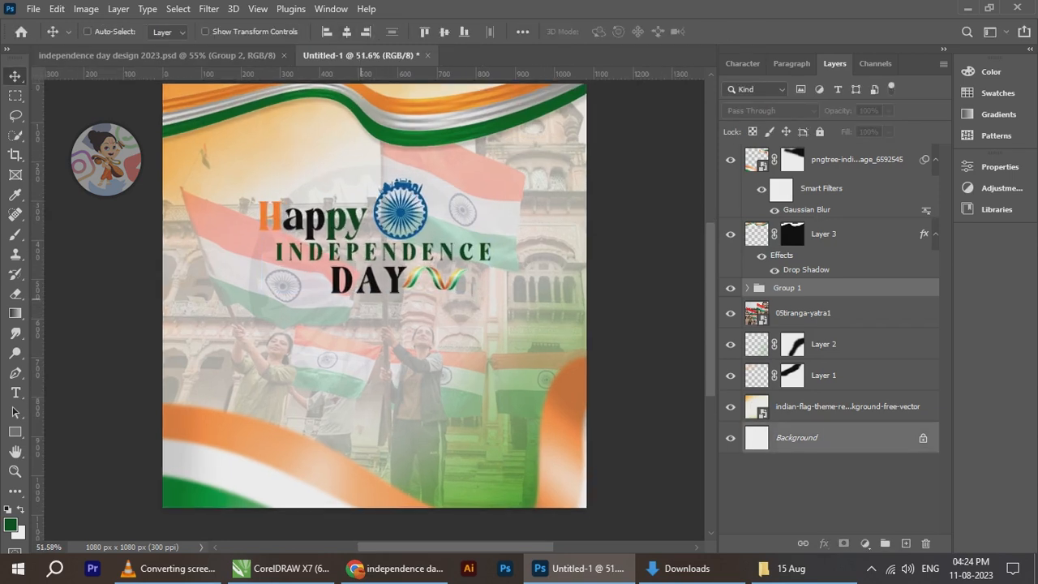
left_click(87, 31)
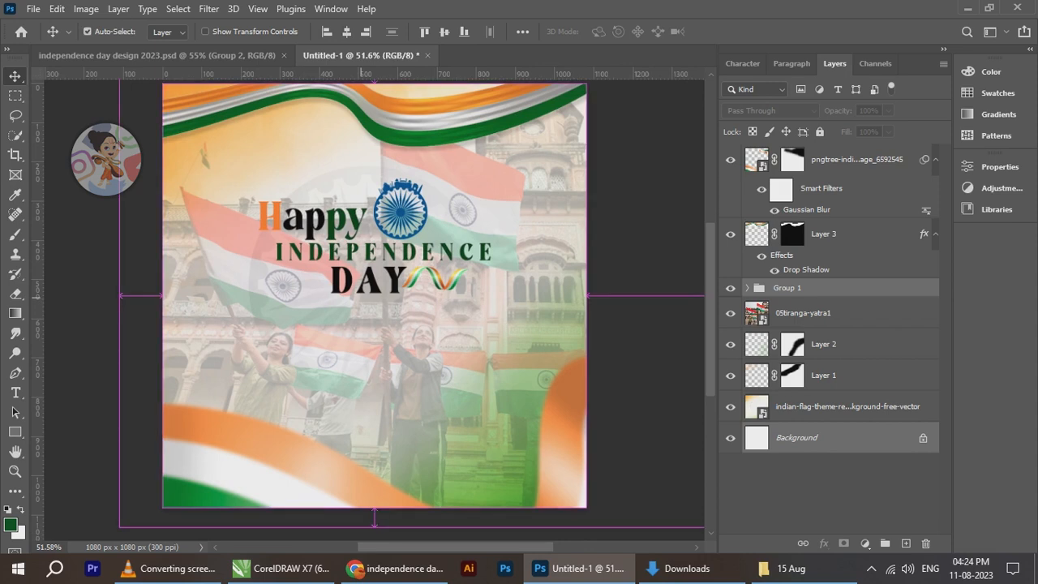
Add a 14 pt dark green text reading 15 over the rally photo below the heading
left_click(15, 392)
left_click(292, 377)
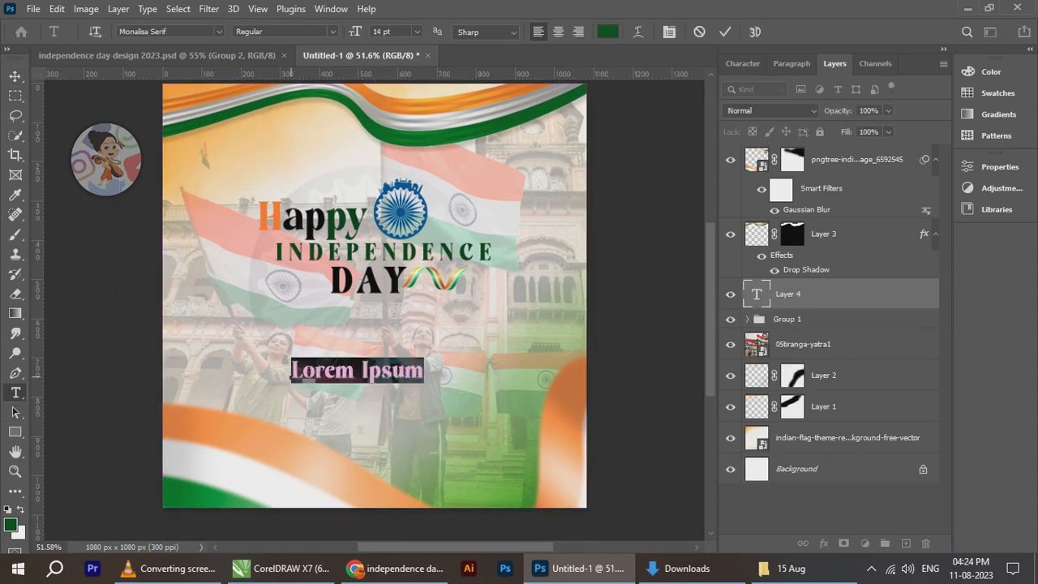
type("15")
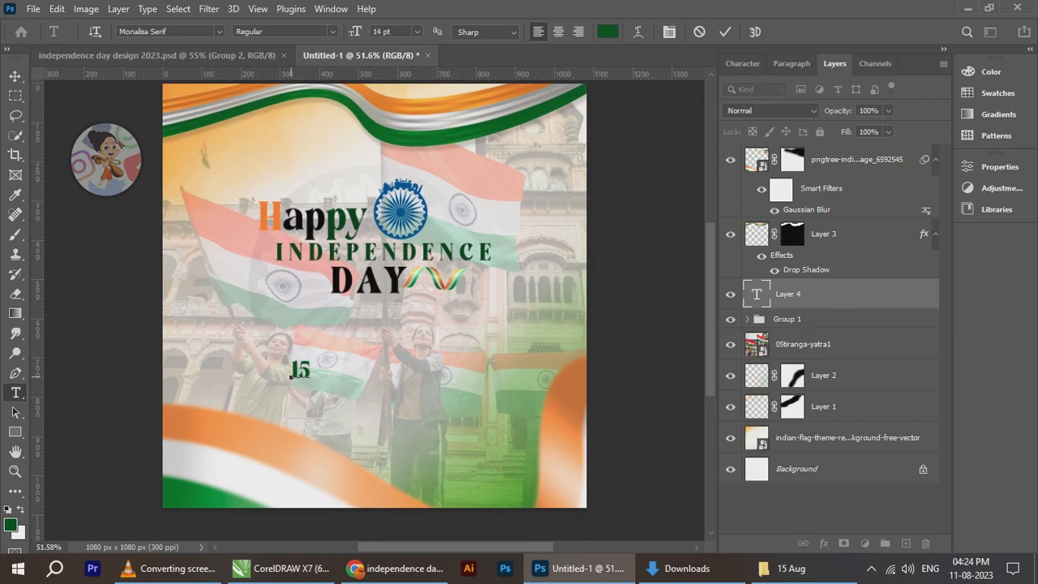
left_click(15, 76)
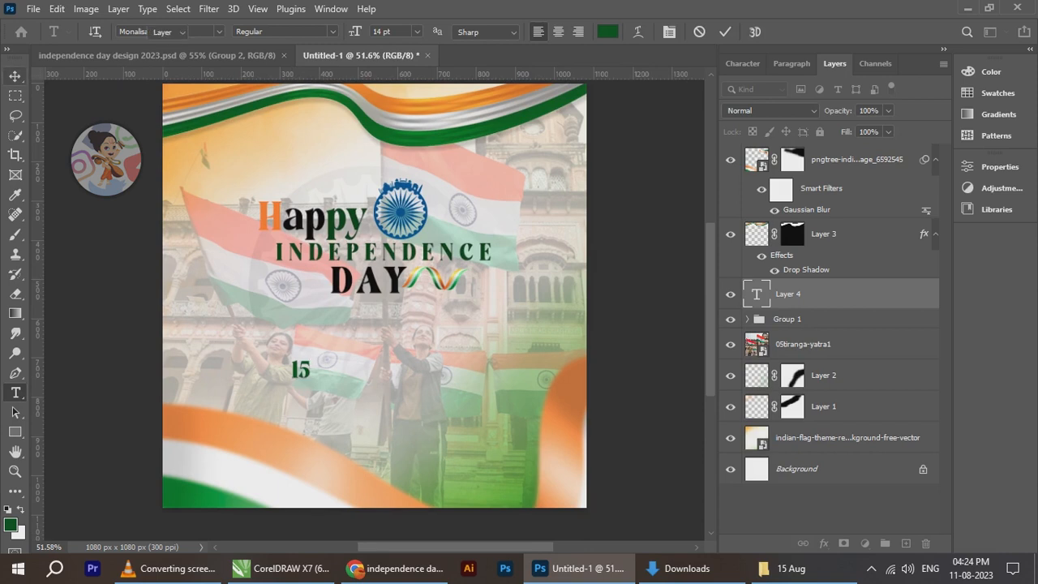
Check the font of the 15 in the reference design and set the new 15 to MADE Avenue PERSONAL USE
key("ctrl+Tab")
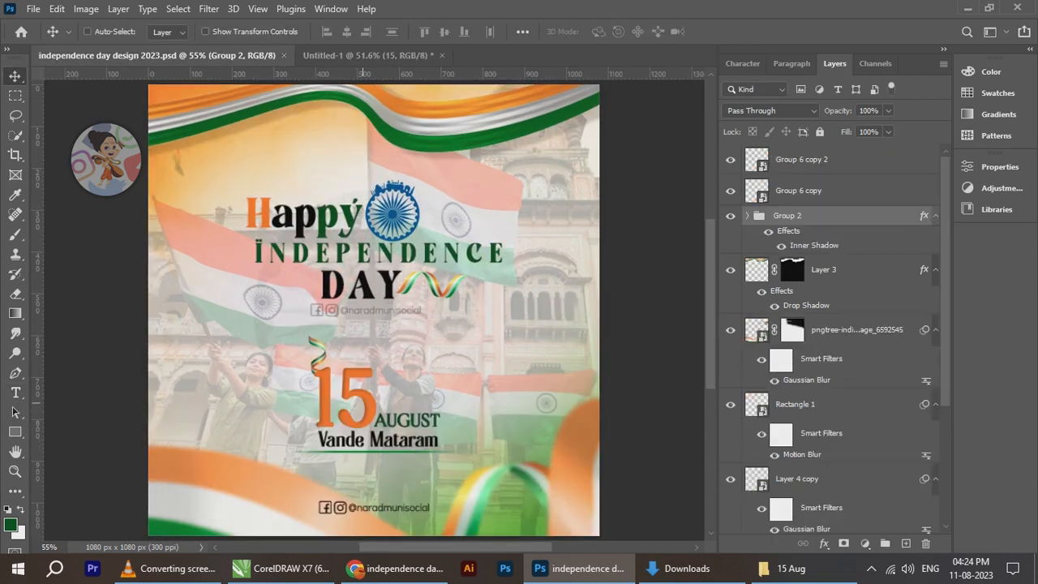
right_click(363, 403)
left_click(397, 424)
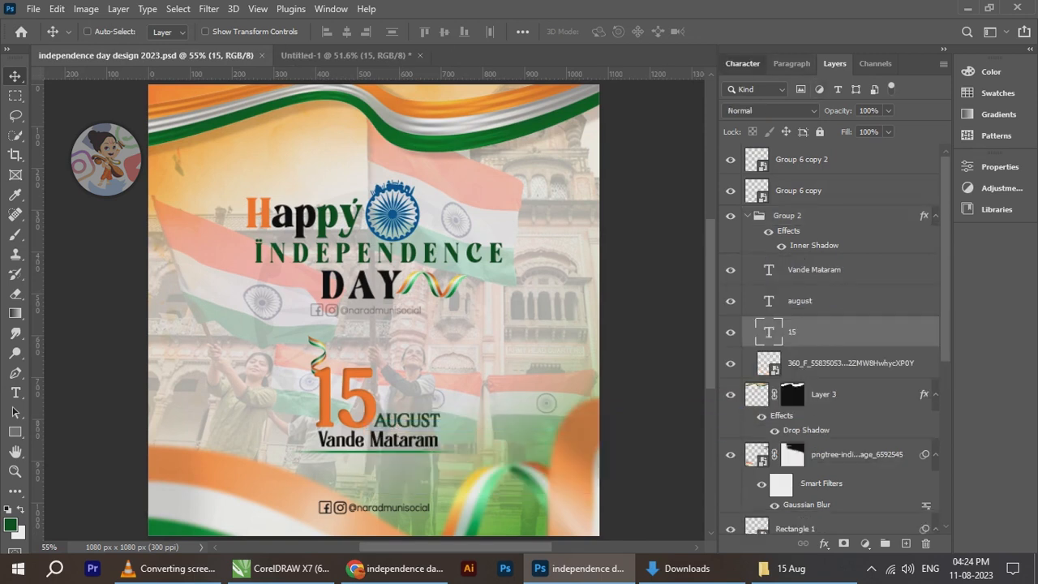
left_click(741, 64)
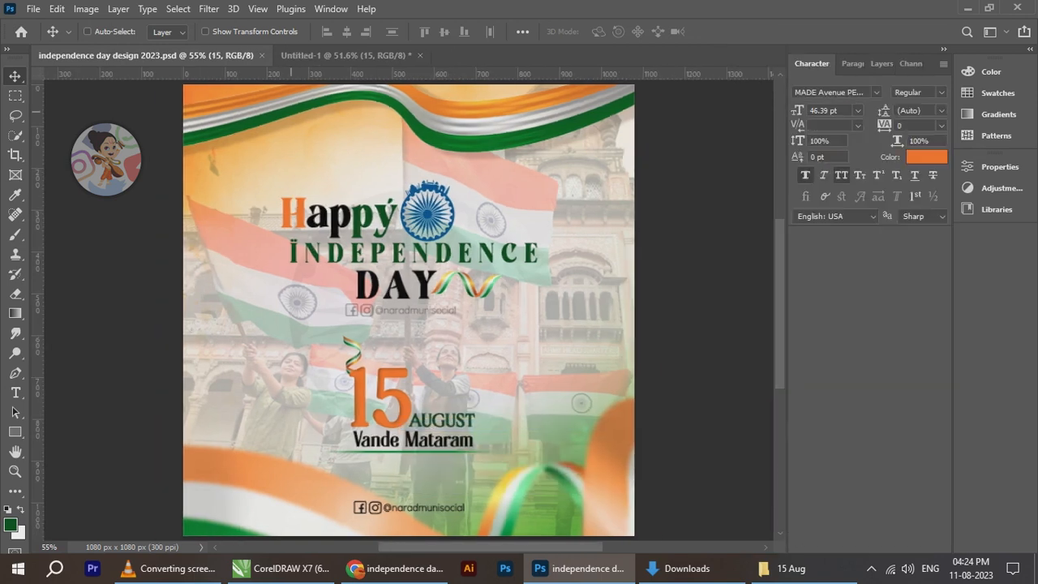
key("ctrl+Tab")
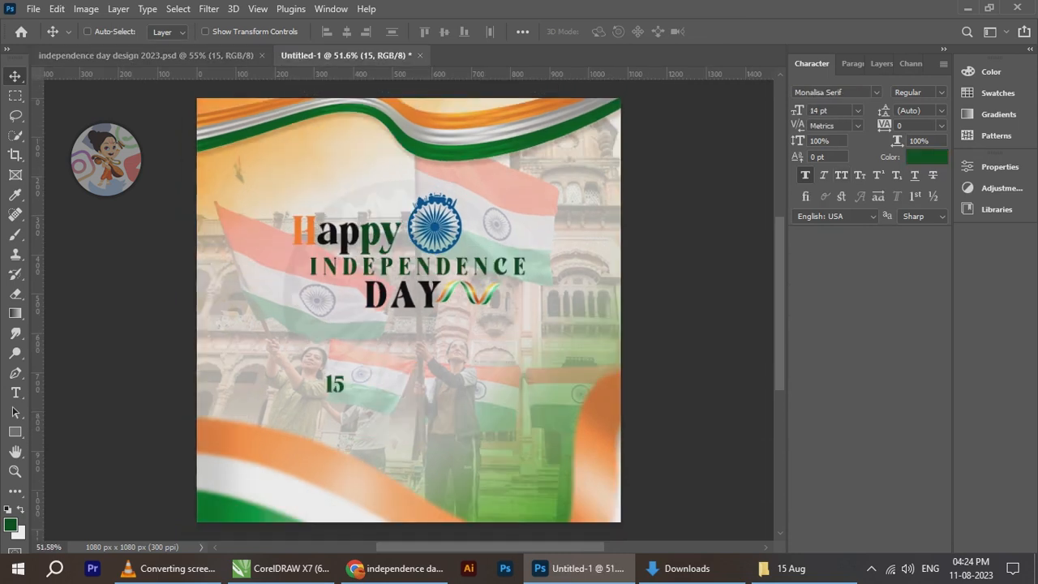
left_click(876, 92)
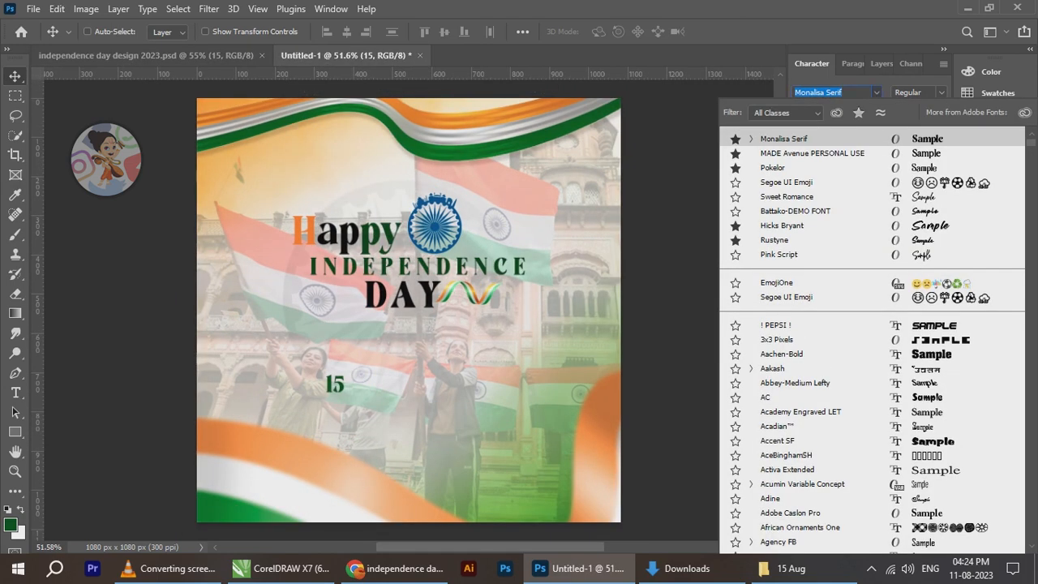
left_click(837, 152)
scroll(359, 392, "up", 1)
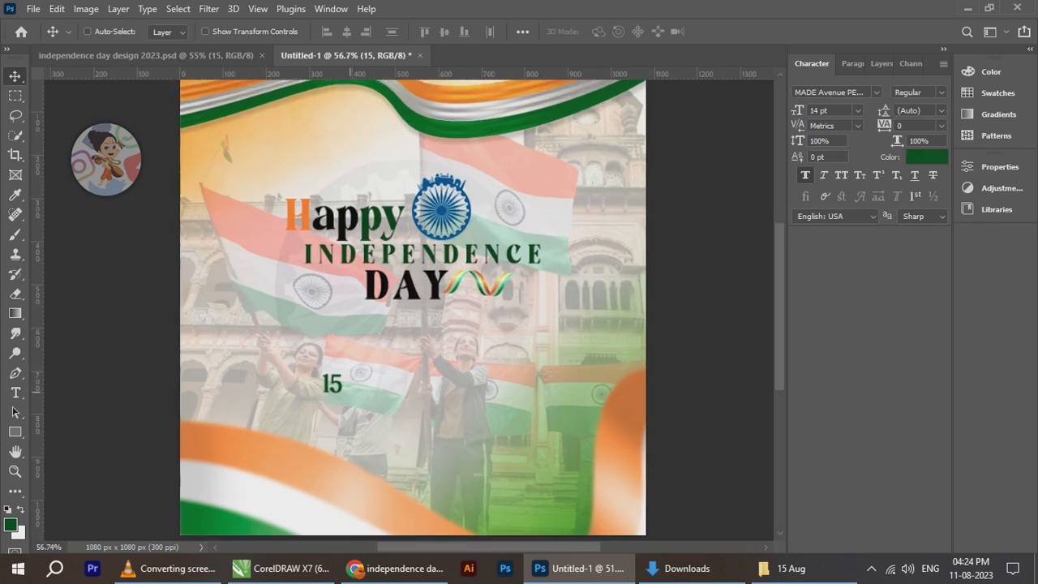
Scale the 15 text proportionally to about 340%, giving a size of about 47.5 pt
key("ctrl")
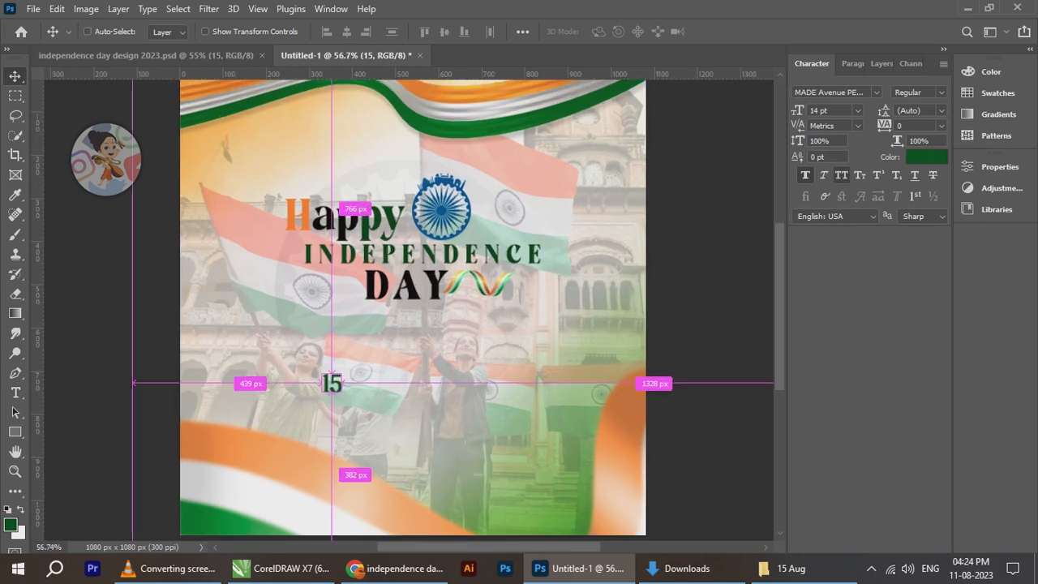
key("ctrl+t")
left_click_drag(343, 399, 389, 465)
key("Return")
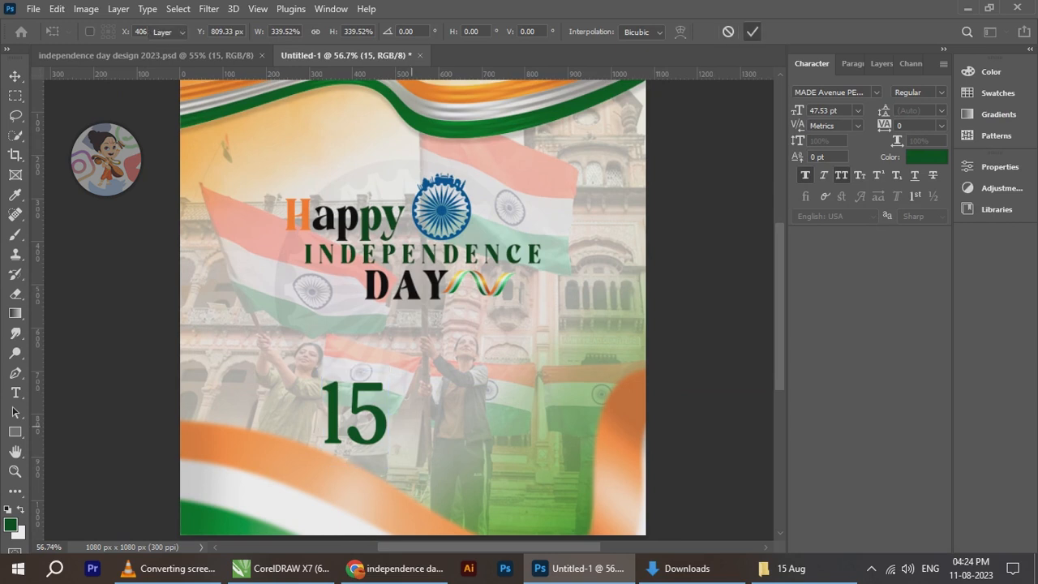
Copy the word august from the 15 august search query in the browser and return to the poster
scroll(399, 459, "up", 1)
left_click(394, 568)
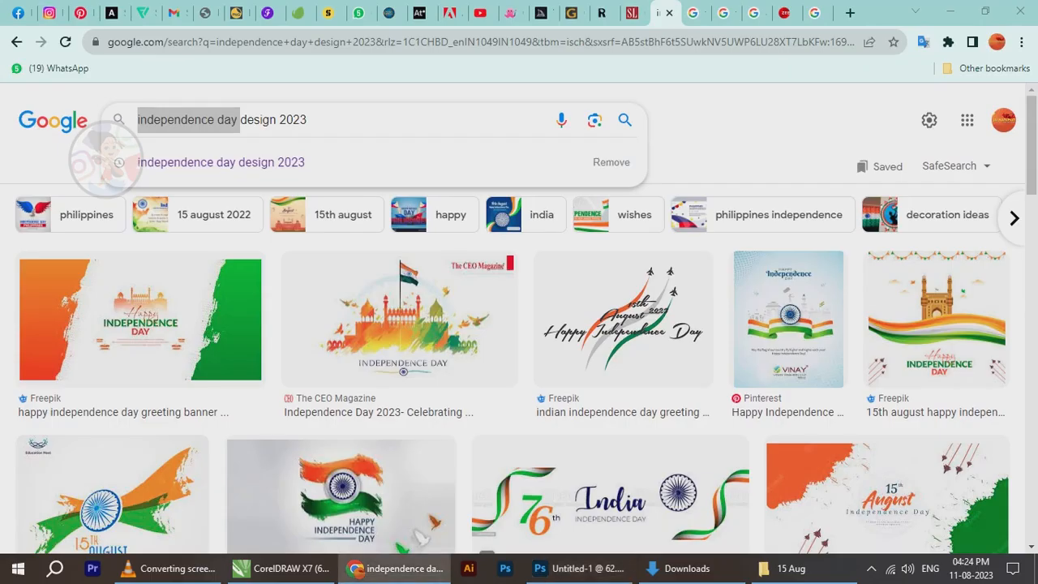
left_click(815, 13)
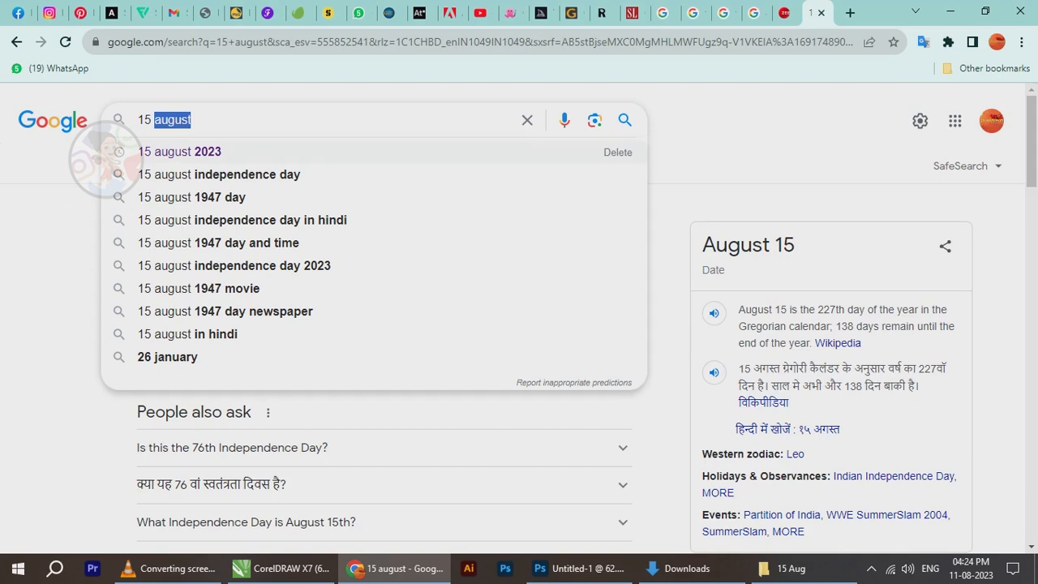
left_click(577, 568)
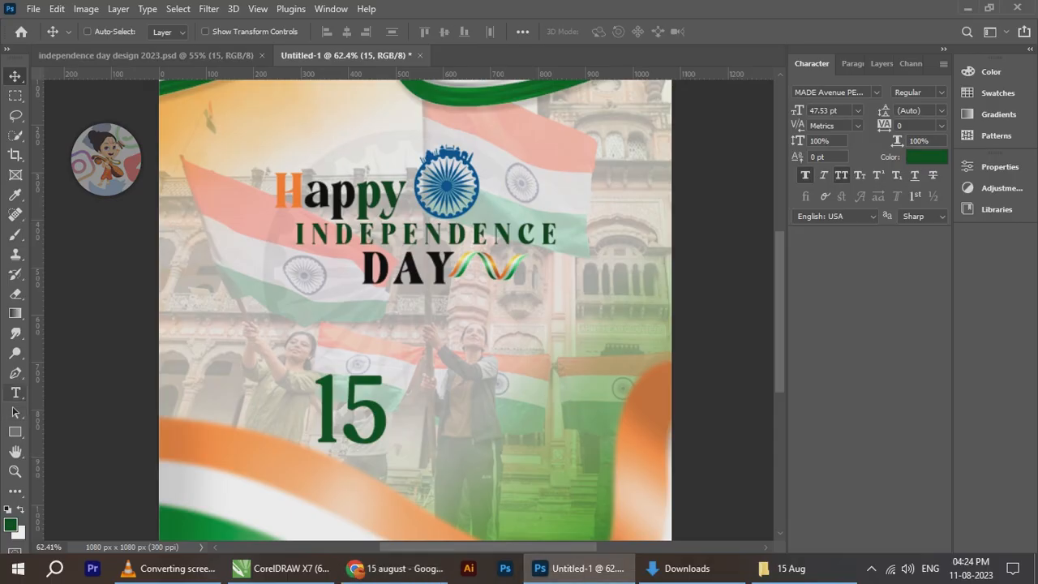
Add the word AUGUST as 14 pt dark green text and place it beside the lower right of the 15
left_click(490, 416)
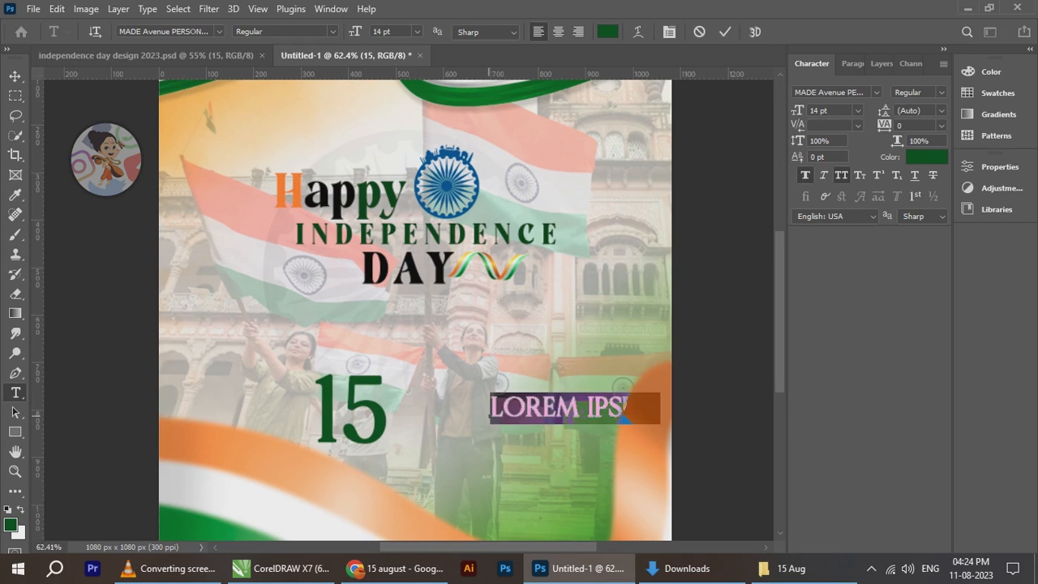
left_click(588, 408)
left_click(15, 76)
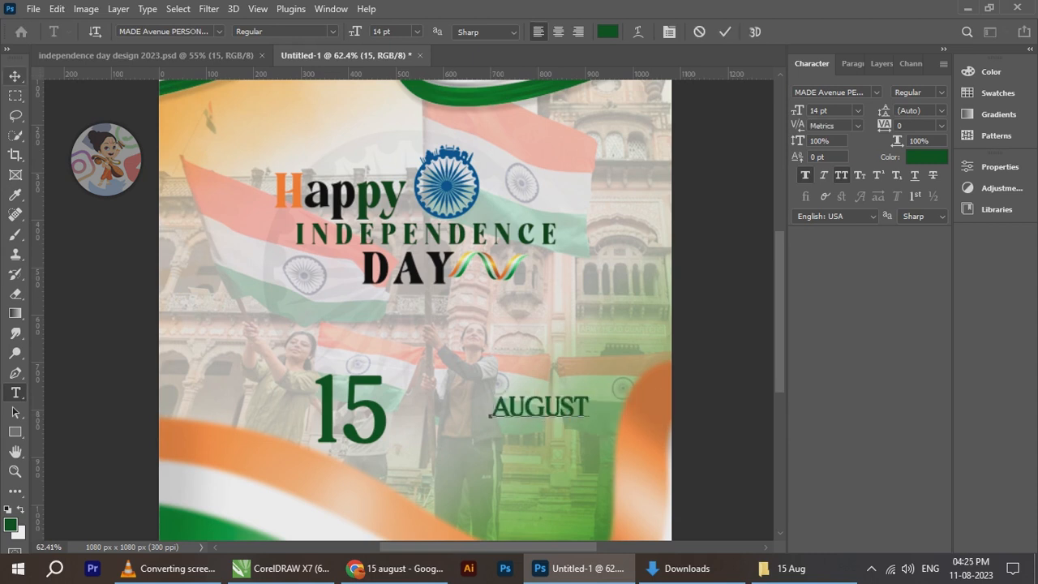
scroll(513, 414, "up", 1)
left_click_drag(512, 409, 426, 441)
scroll(405, 428, "up", 1)
scroll(427, 432, "up", 1)
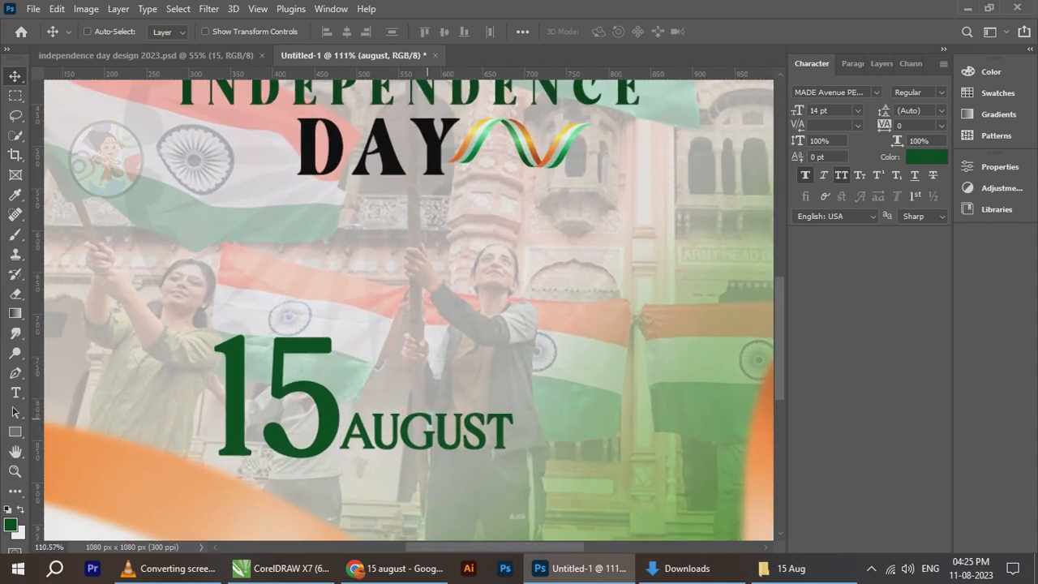
Scale the AUGUST text down to about 11.5 pt and fit it tightly against the base of the 15, following the reference design
key("ctrl+t")
left_click_drag(517, 404, 480, 409)
key("Return")
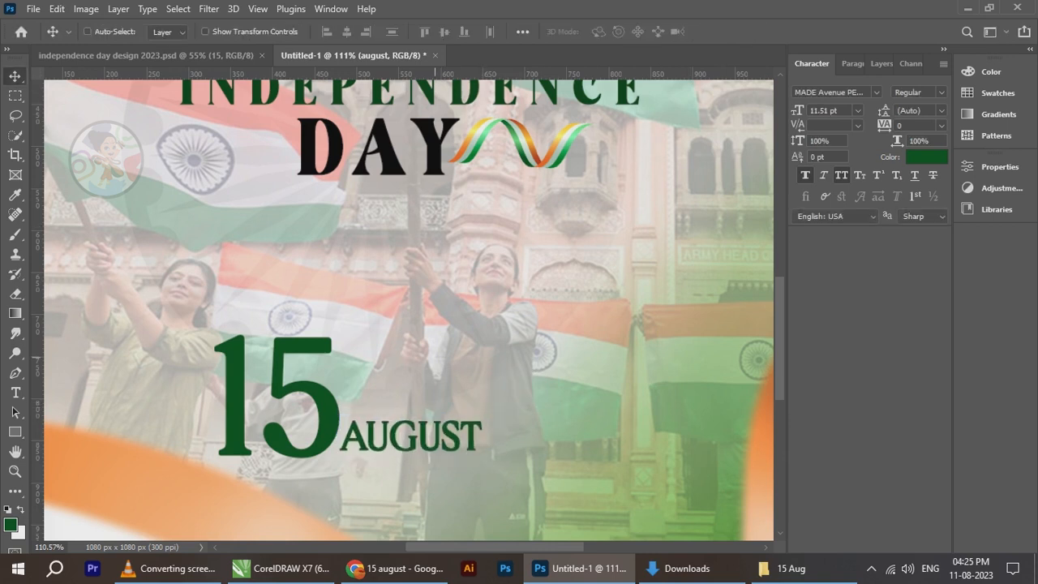
left_click_drag(403, 428, 394, 437)
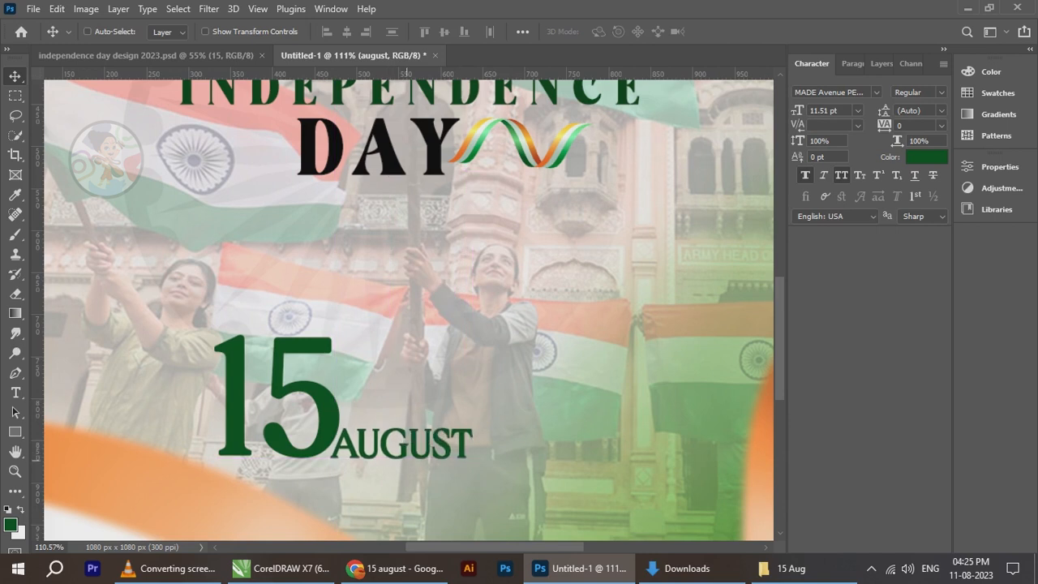
scroll(402, 308, "down", 3)
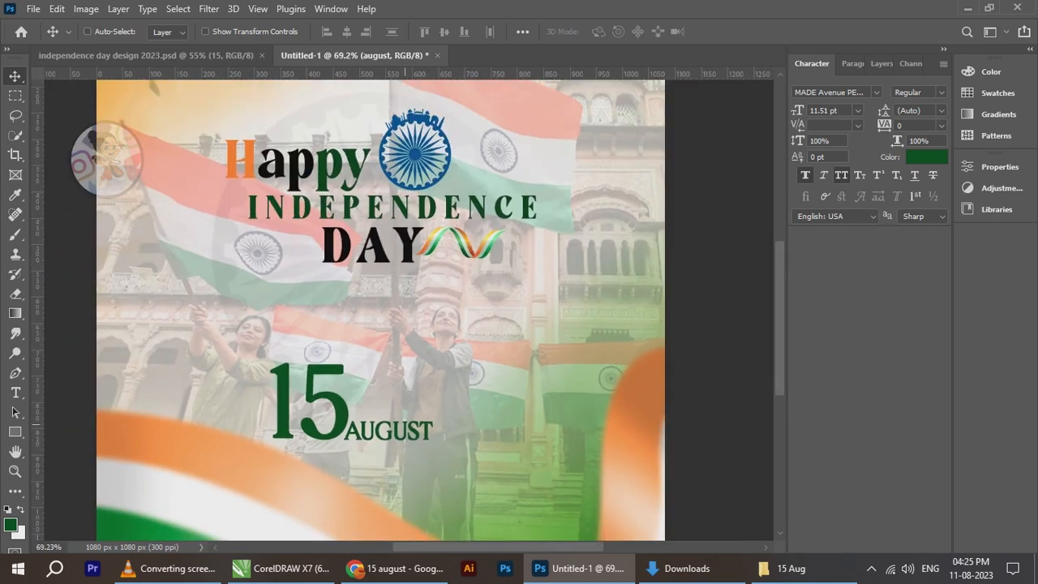
left_click(221, 56)
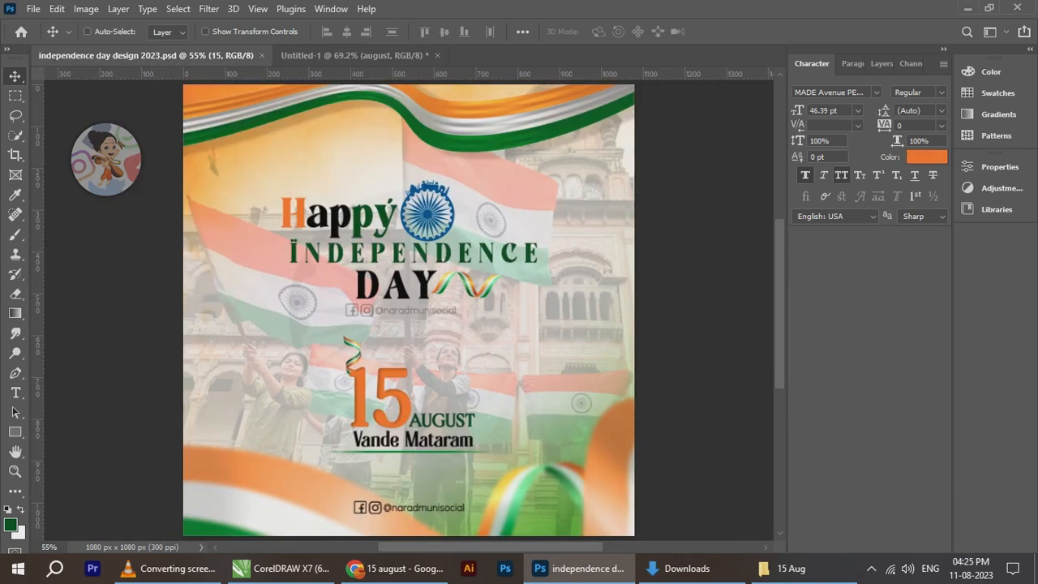
left_click(355, 55)
key("Right")
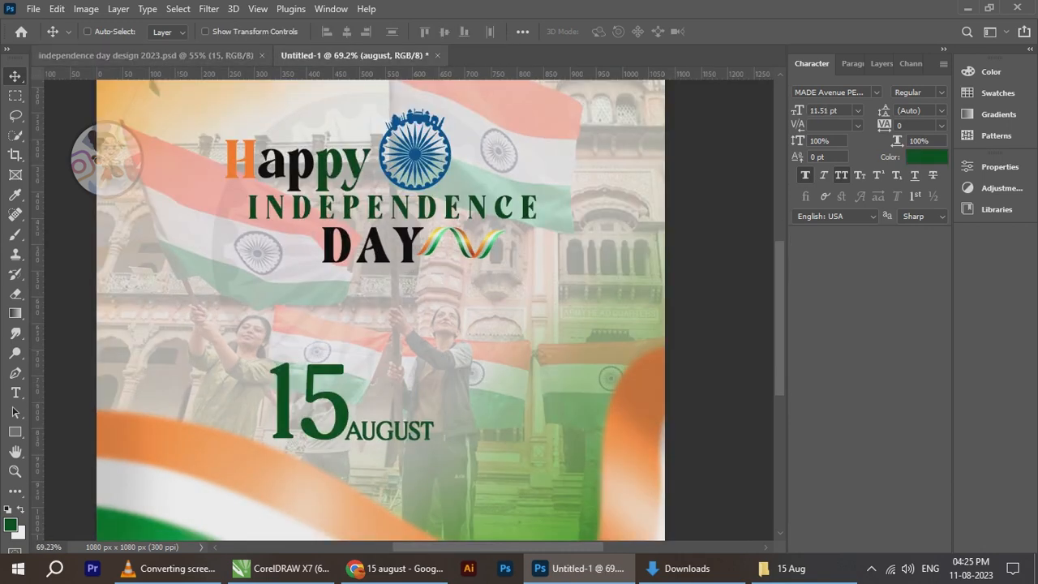
Recolour the 15 text orange like the reference by sampling the H of Happy
left_click(221, 56)
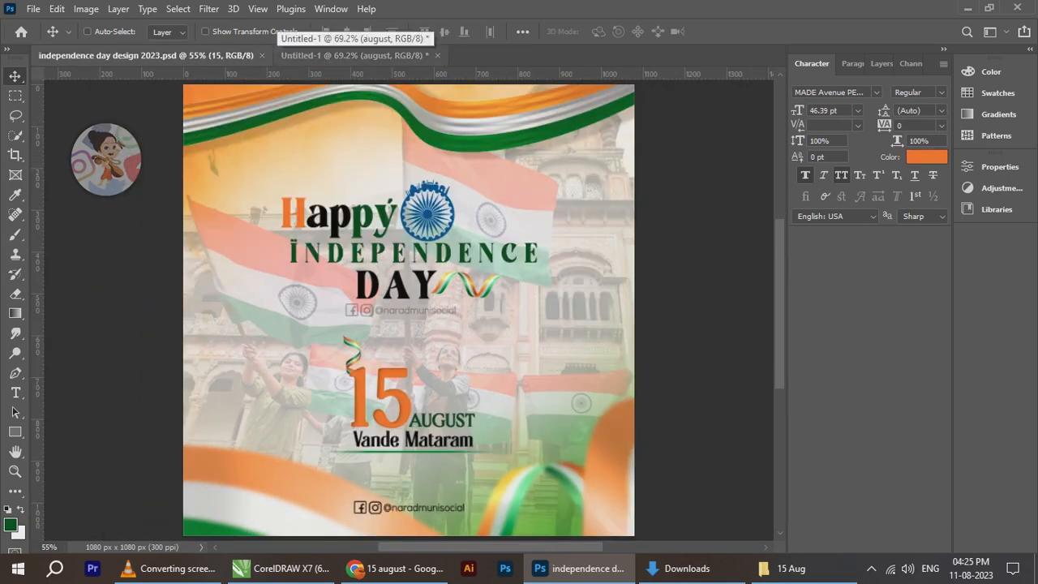
left_click(354, 55)
right_click(326, 397)
left_click(348, 403)
left_click(924, 156)
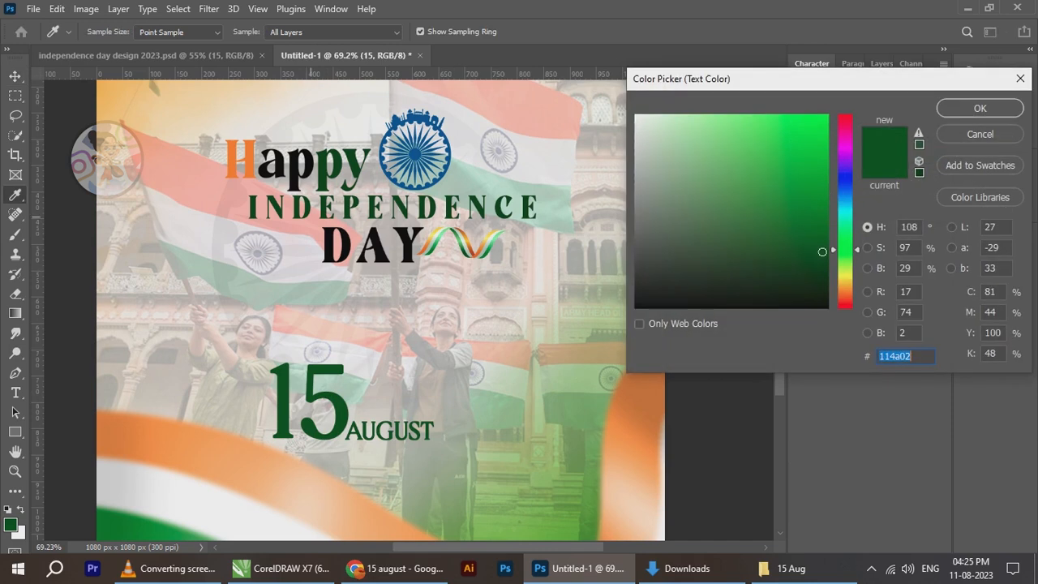
left_click(242, 159)
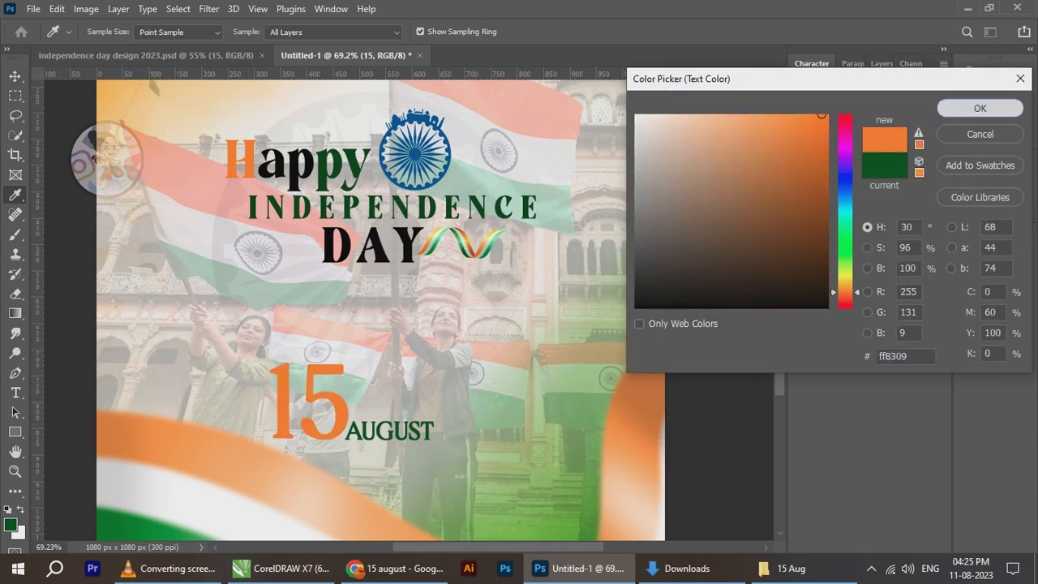
left_click(979, 108)
Select the AUGUST text and nudge it so it sits level with the base of the 15
scroll(290, 202, "down", 3)
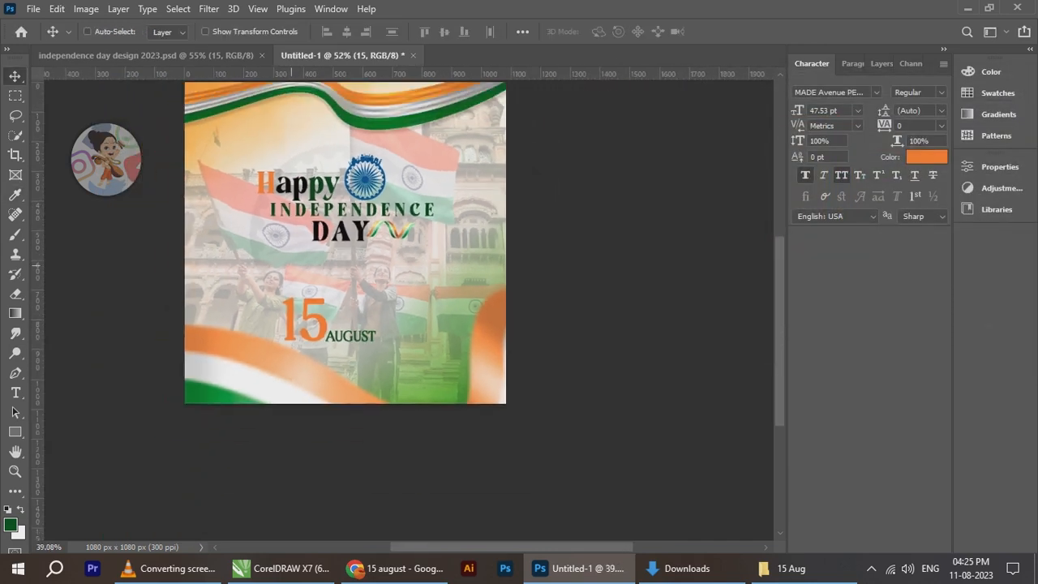
scroll(371, 300, "up", 2)
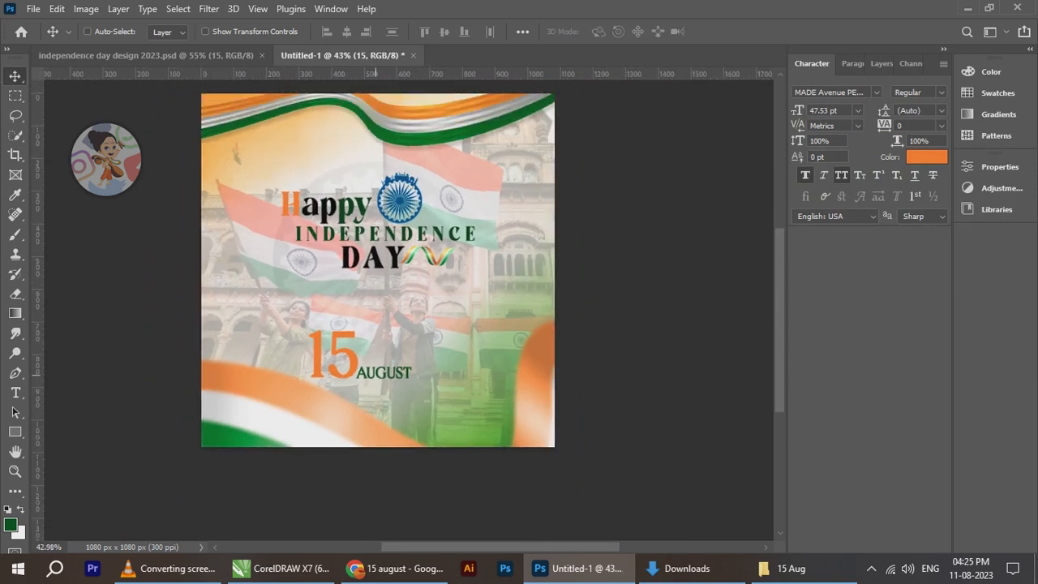
scroll(371, 300, "up", 2)
scroll(382, 339, "up", 2)
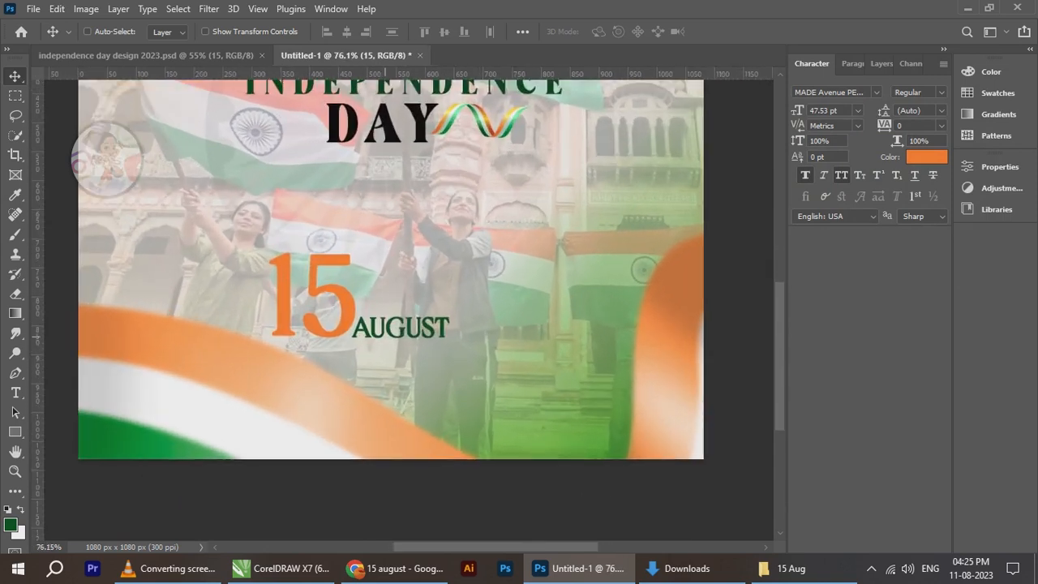
right_click(383, 334)
left_click(405, 341)
left_click_drag(422, 300, 408, 331)
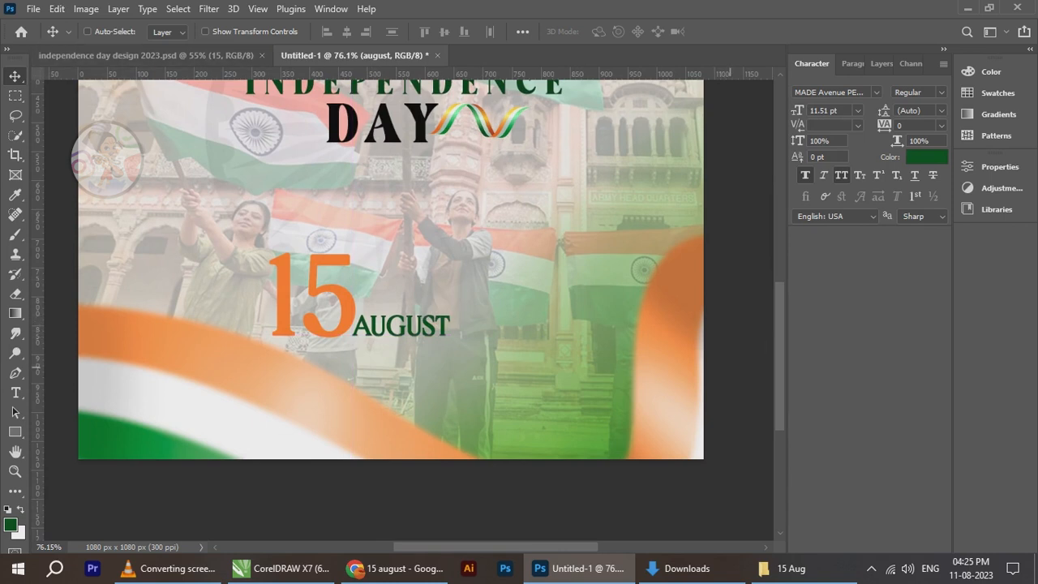
Place the tricolour ribbon PSD from the 15 Aug folder into the poster
left_click(786, 567)
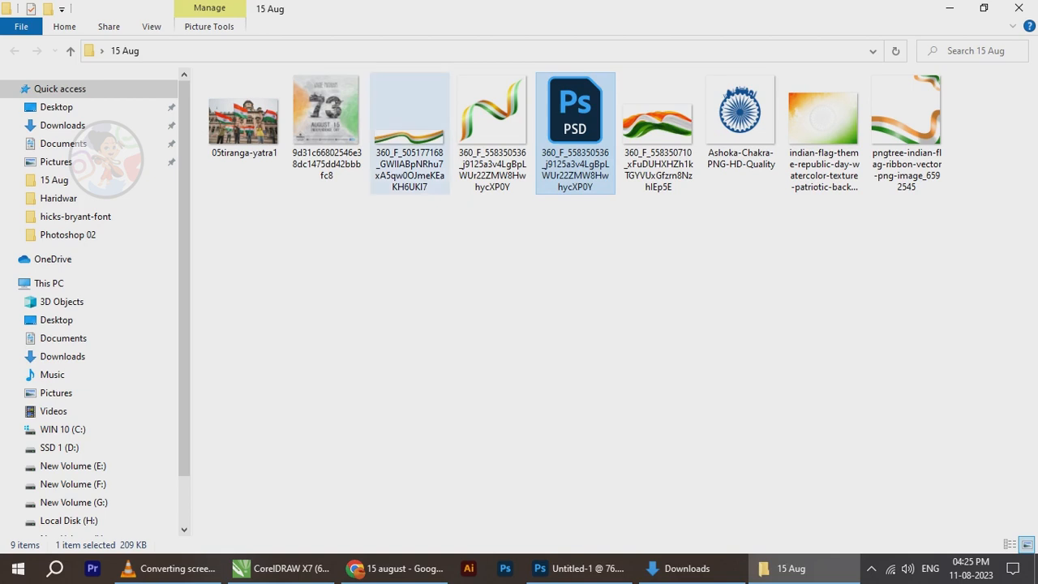
left_click_drag(492, 114, 434, 98)
left_click_drag(575, 114, 349, 370)
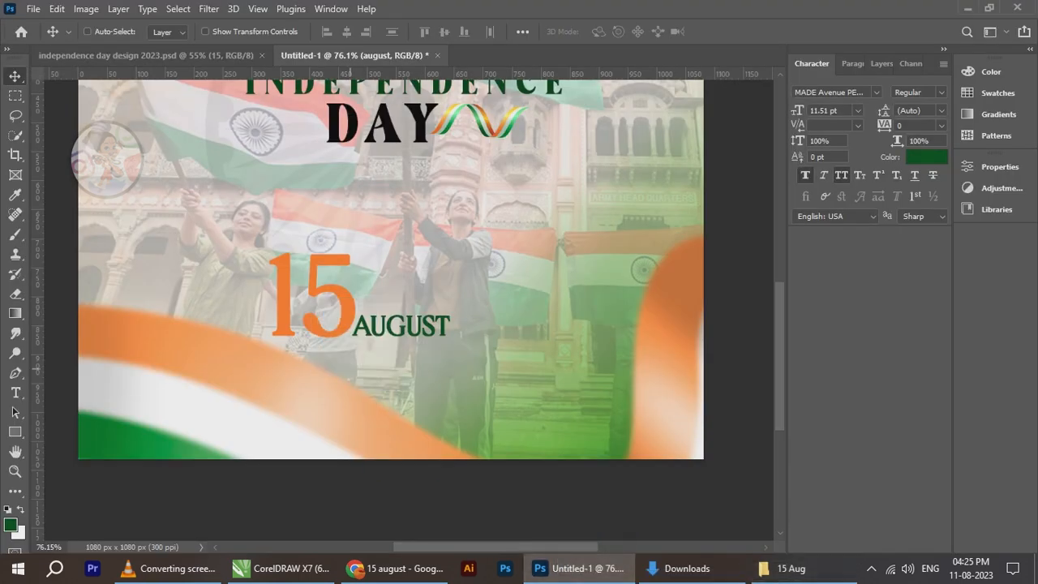
Shrink the placed ribbon and position it as a small curl on the top of the 15's first digit
left_click_drag(493, 165, 346, 312)
scroll(346, 324, "up", 3)
left_click_drag(357, 354, 269, 182)
left_click_drag(293, 126, 308, 233)
left_click_drag(257, 214, 266, 224)
key("Return")
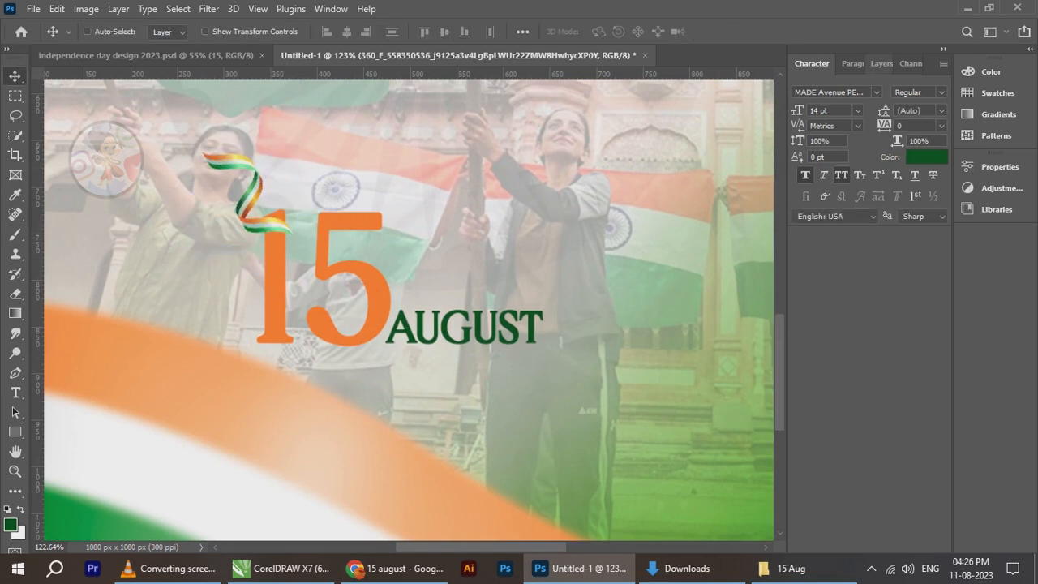
Move the small ribbon layer below the 15 text layer and nudge the ribbon against the top of the digit 1
left_click(882, 63)
left_click_drag(257, 180, 249, 180)
scroll(319, 226, "down", 3)
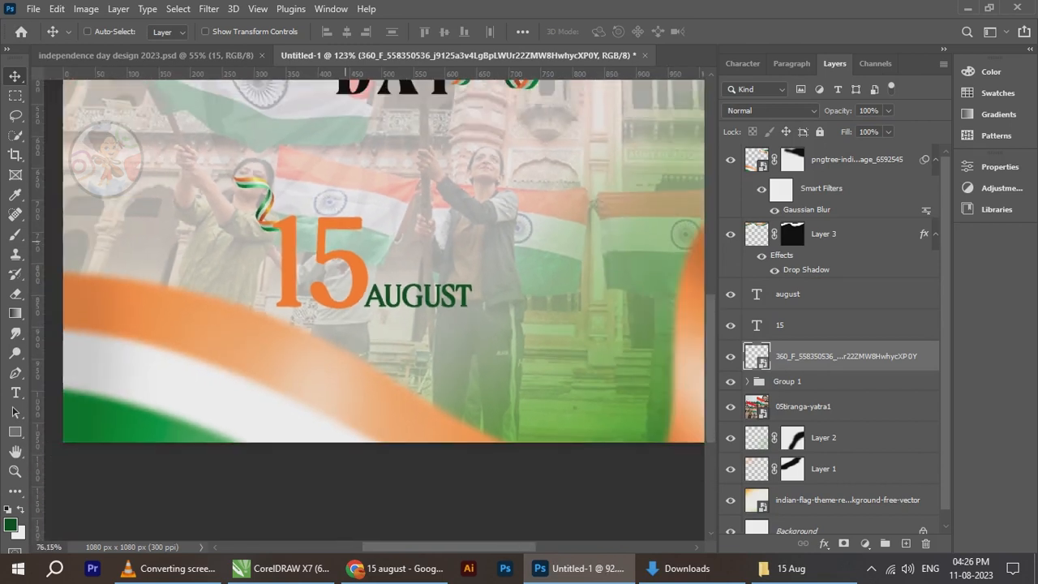
scroll(345, 240, "down", 2)
scroll(359, 271, "up", 2)
left_click_drag(360, 248, 359, 254)
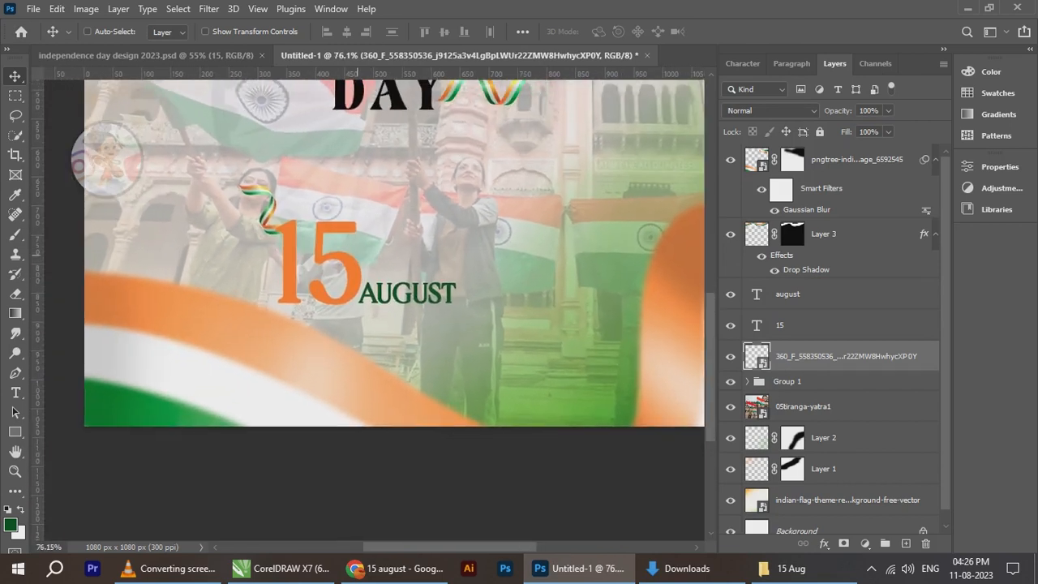
Copy the Vande Mataram text from the reference design into the new poster and place it beneath 15 AUGUST
left_click(219, 56)
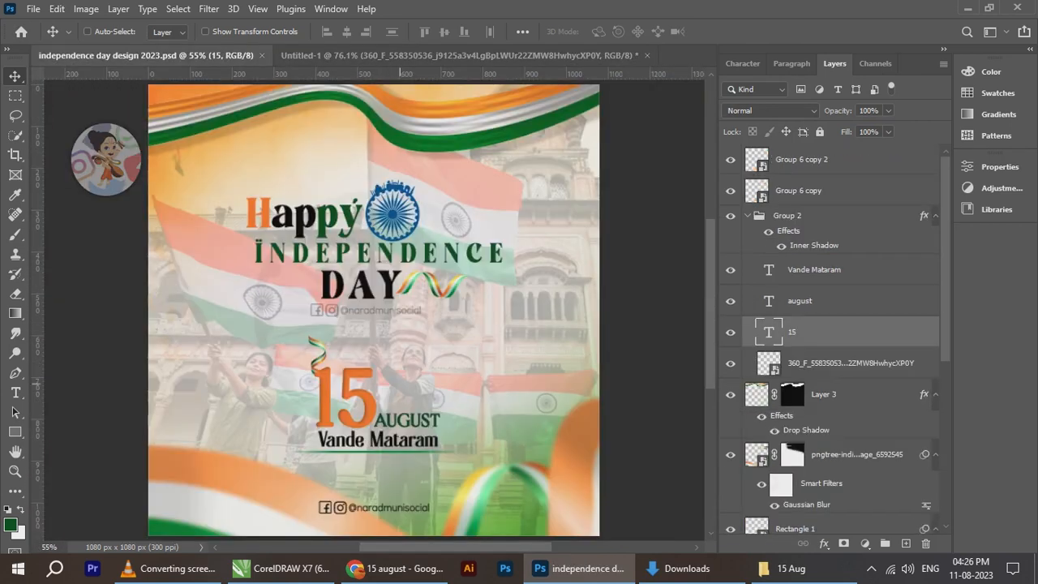
right_click(398, 444)
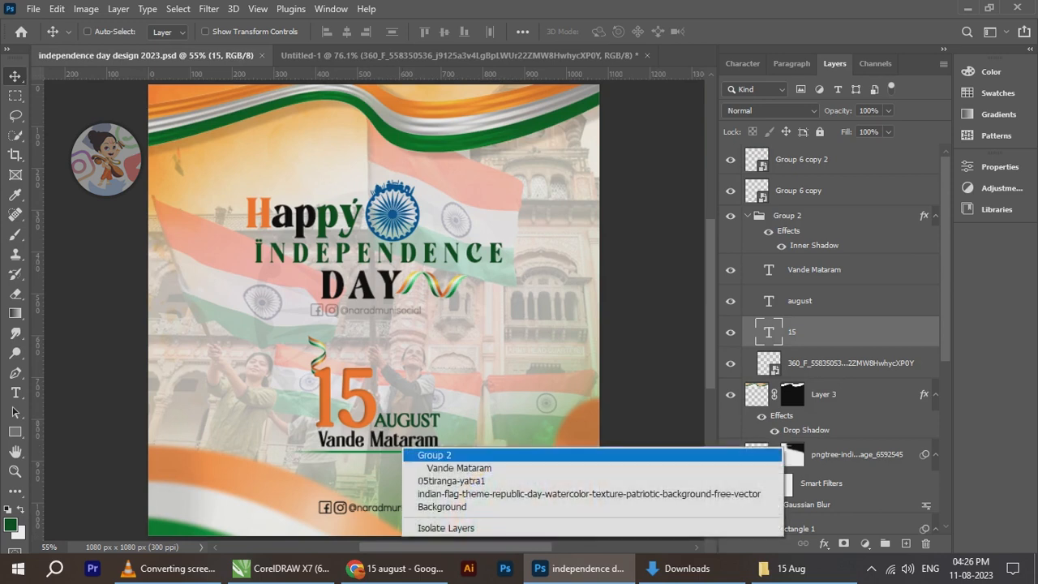
left_click(434, 456)
left_click_drag(418, 411, 366, 337)
scroll(327, 449, "up", 3)
left_click_drag(470, 302, 432, 307)
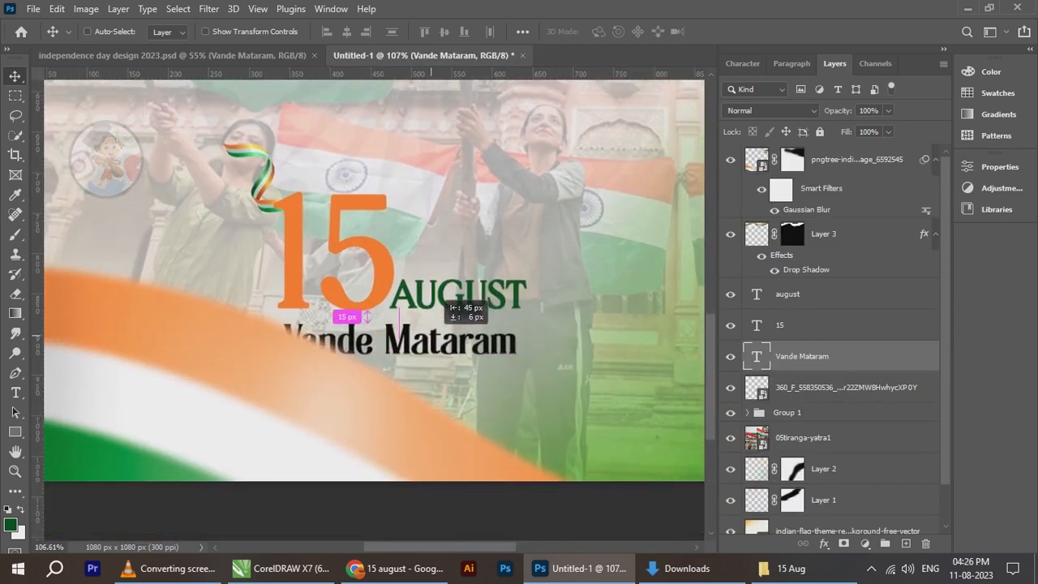
Group the august, 15, Vande Mataram and small ribbon layers
left_click(787, 294, "shift")
left_click(843, 387, "shift")
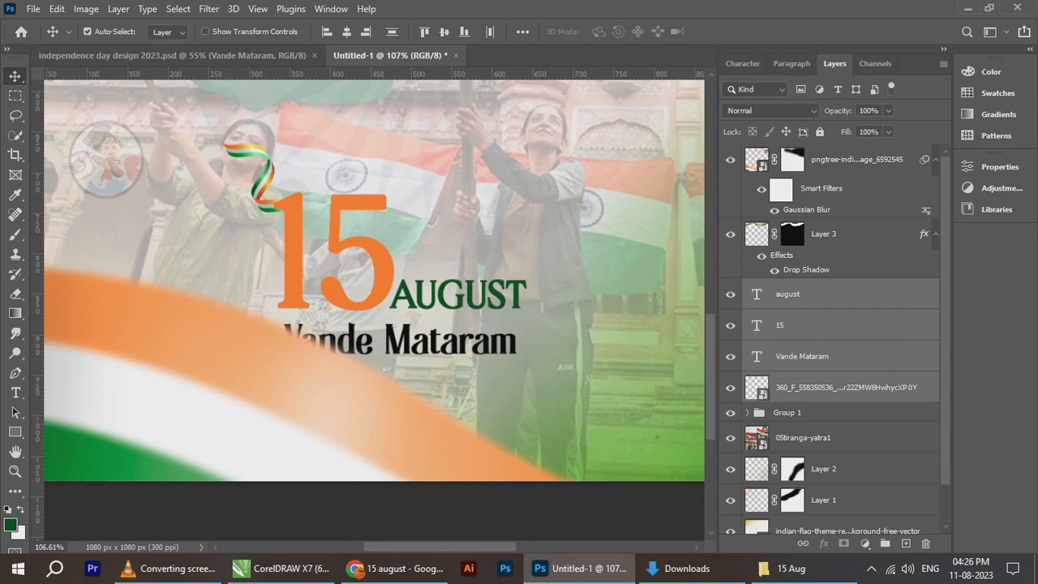
key("ctrl+g")
Examine the 15 August group's placement with the rally photo hidden and shown again
scroll(373, 276, "down", 4)
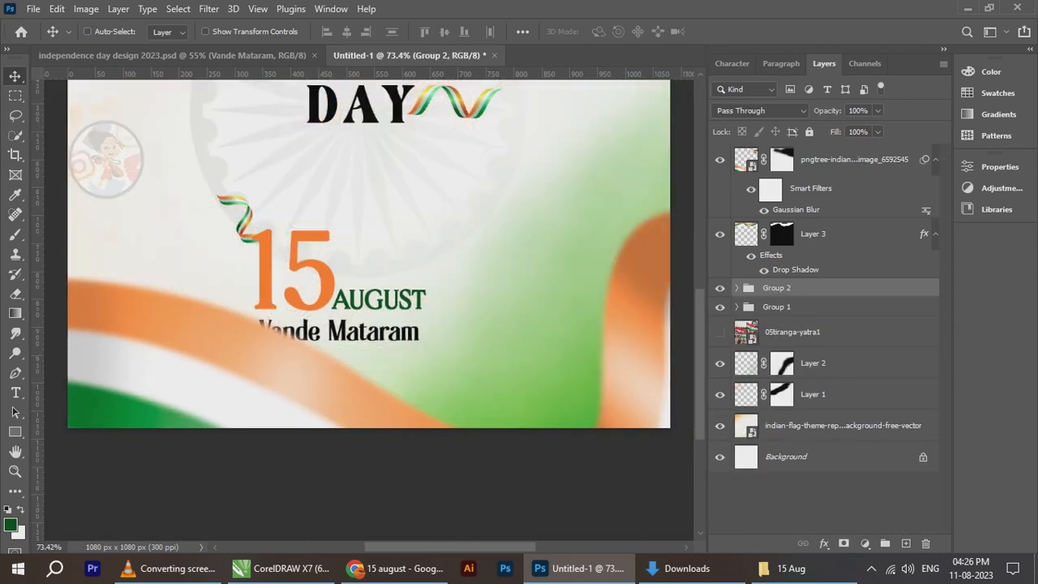
left_click(719, 331)
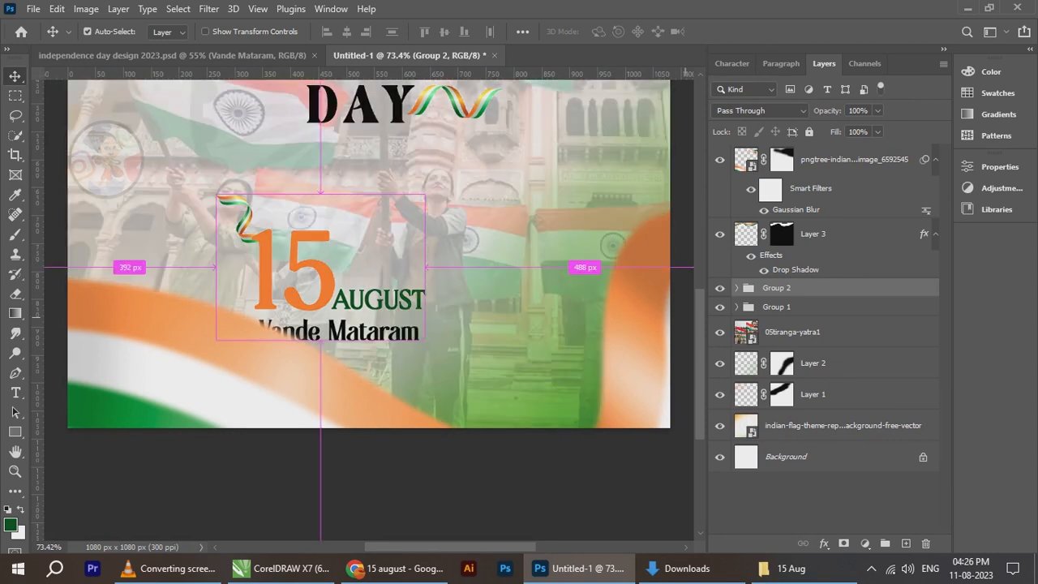
scroll(517, 262, "down", 3)
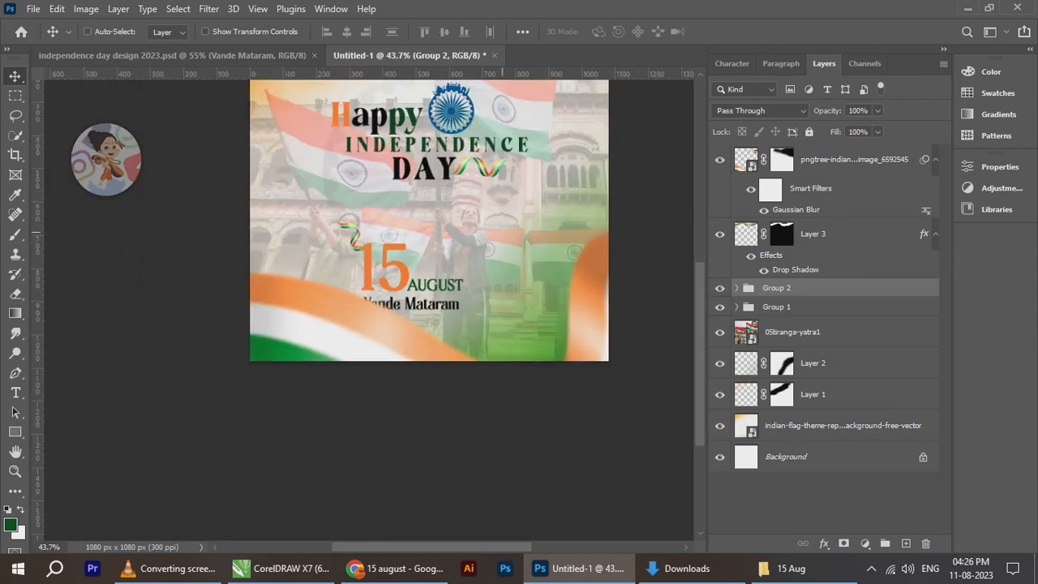
left_click_drag(502, 233, 523, 310)
scroll(562, 323, "up", 1)
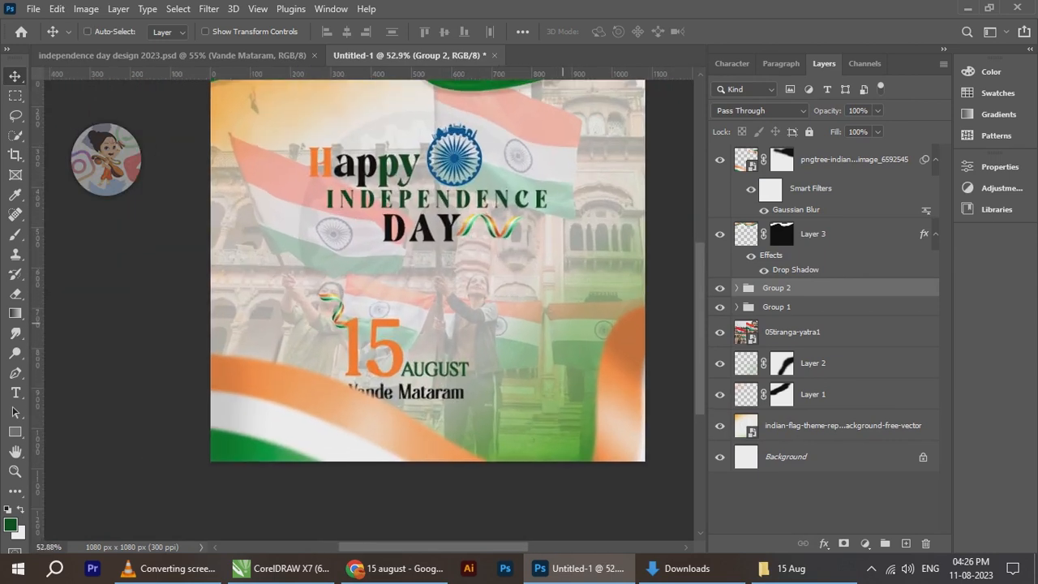
Try to shift the large tricolour ribbon layer at the poster's lower edge downward
right_click(622, 378)
left_click(657, 387)
left_click_drag(630, 368, 629, 400)
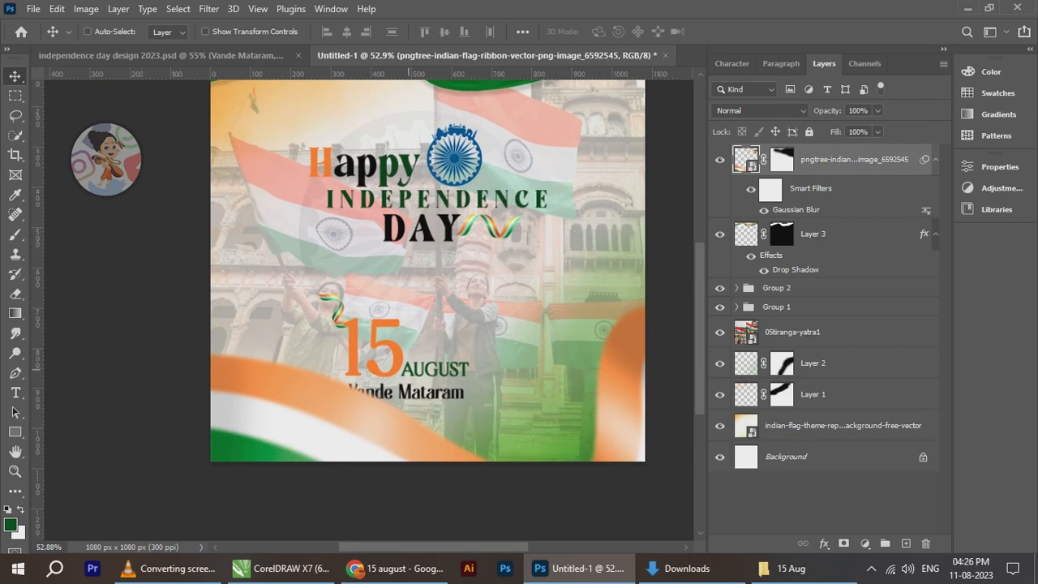
Move the 15 August group up and to the right, clear of the large lower ribbon
scroll(413, 371, "up", 1)
left_click_drag(423, 374, 471, 349)
scroll(471, 349, "up", 3)
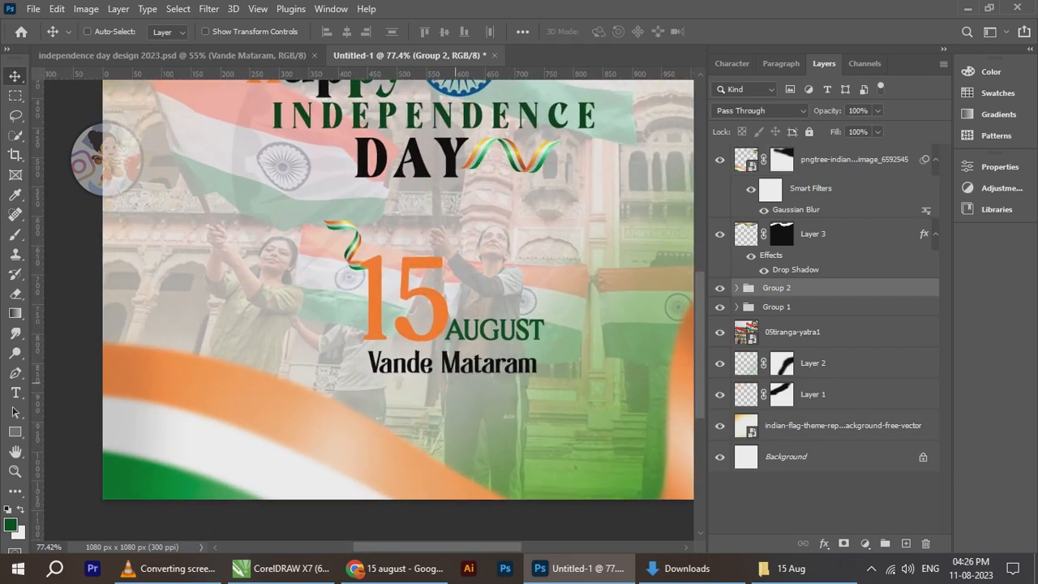
Select the Vande Mataram text inside the group and nudge it slightly closer to 15 AUGUST
right_click(438, 318)
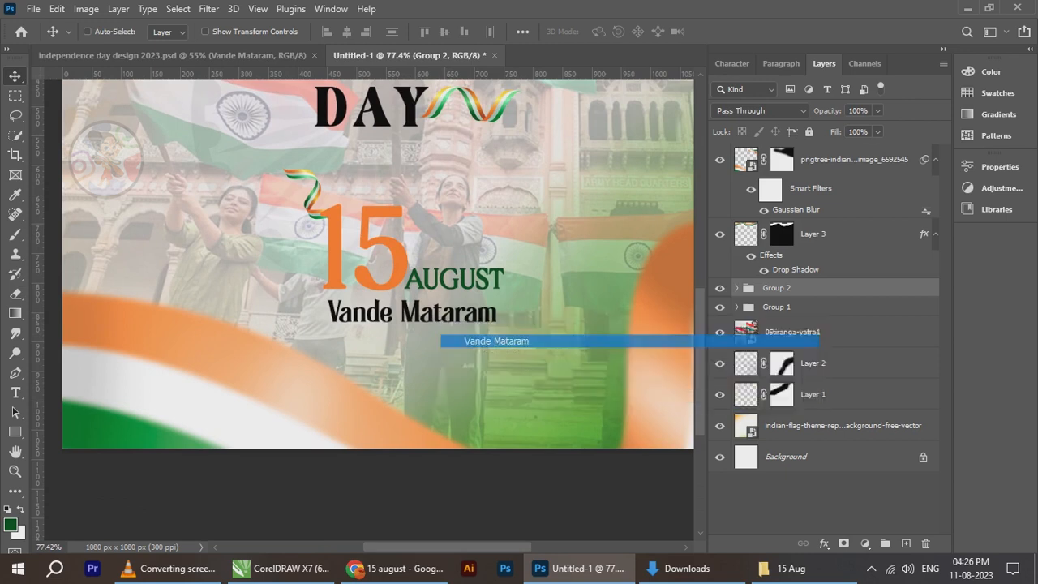
left_click(486, 339)
left_click_drag(486, 276, 491, 277)
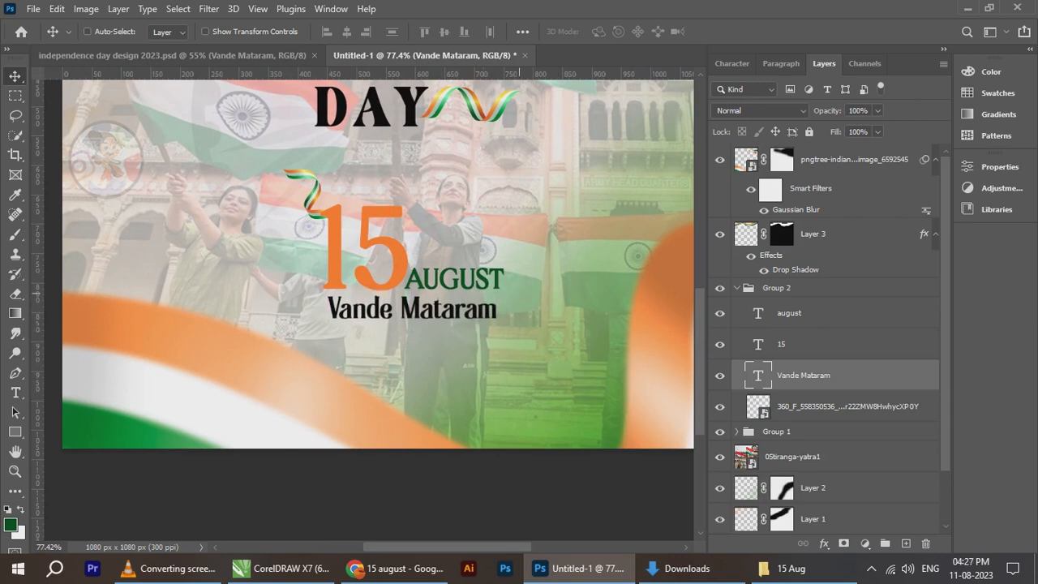
Collapse the 15 August group and examine the underline below Vande Mataram in the reference design
scroll(505, 269, "down", 5)
scroll(505, 269, "up", 2)
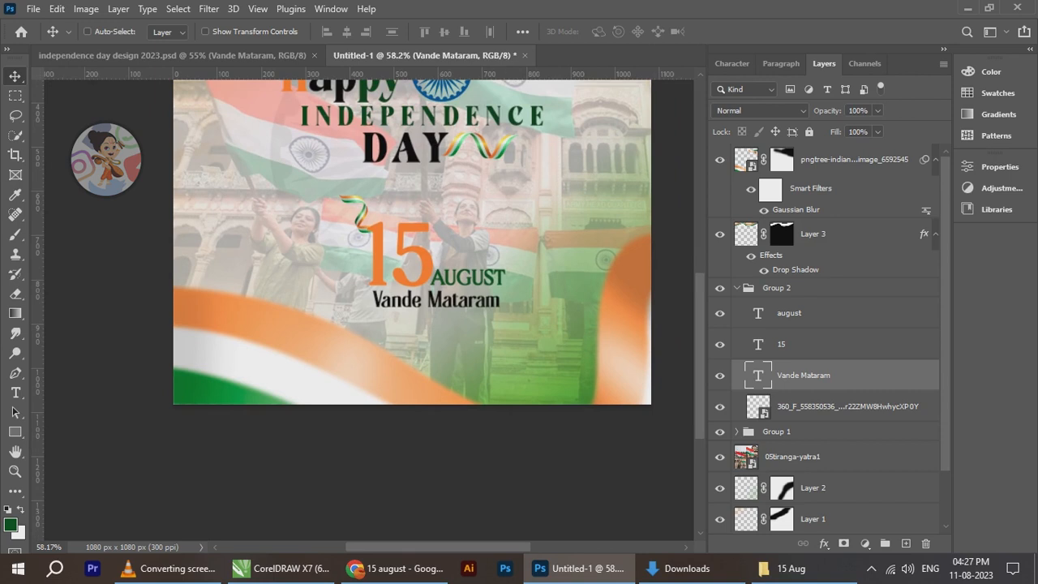
left_click(790, 288)
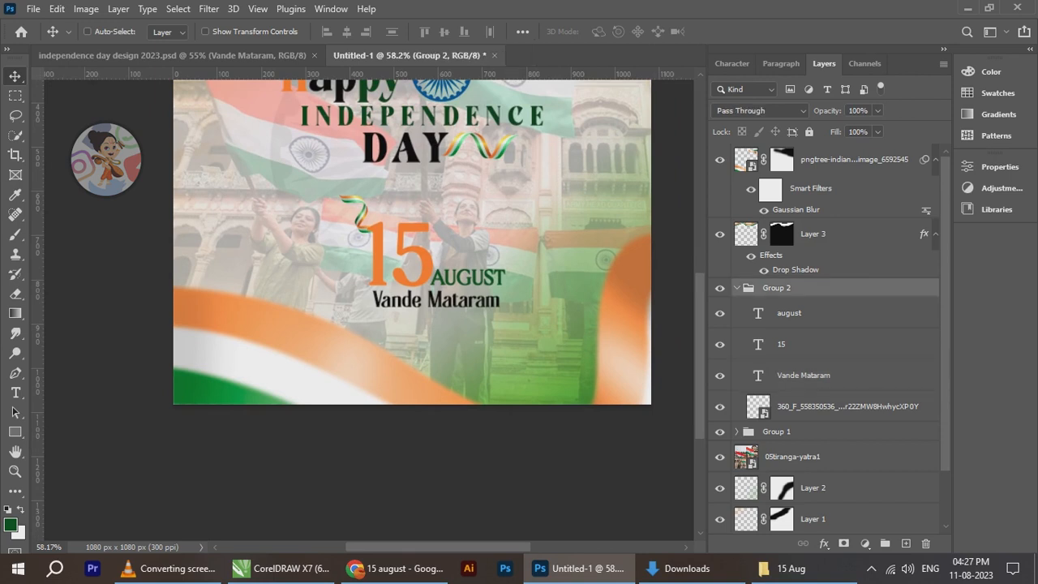
left_click(736, 288)
left_click(172, 54)
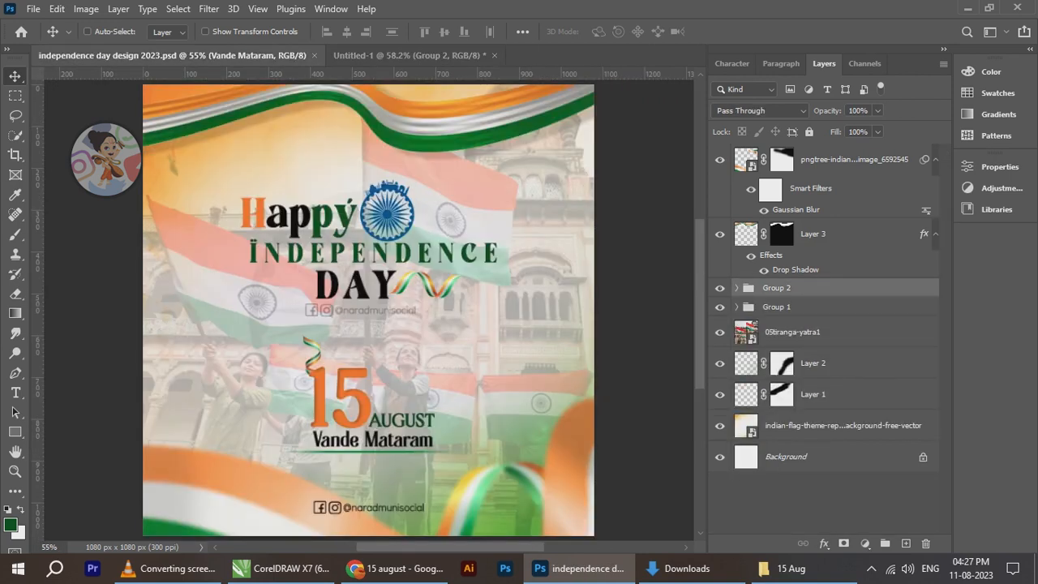
right_click(384, 451)
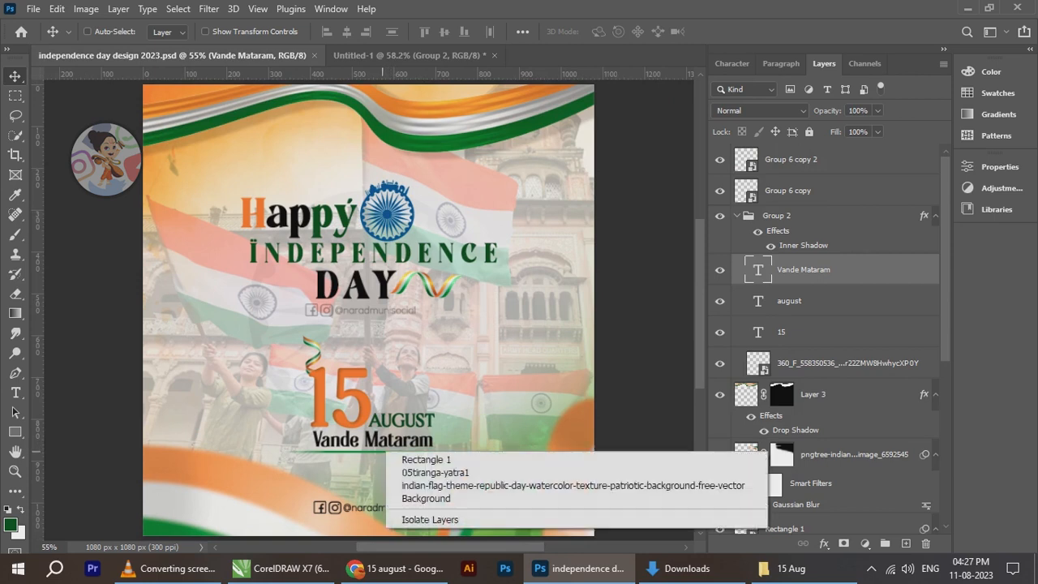
left_click(422, 470)
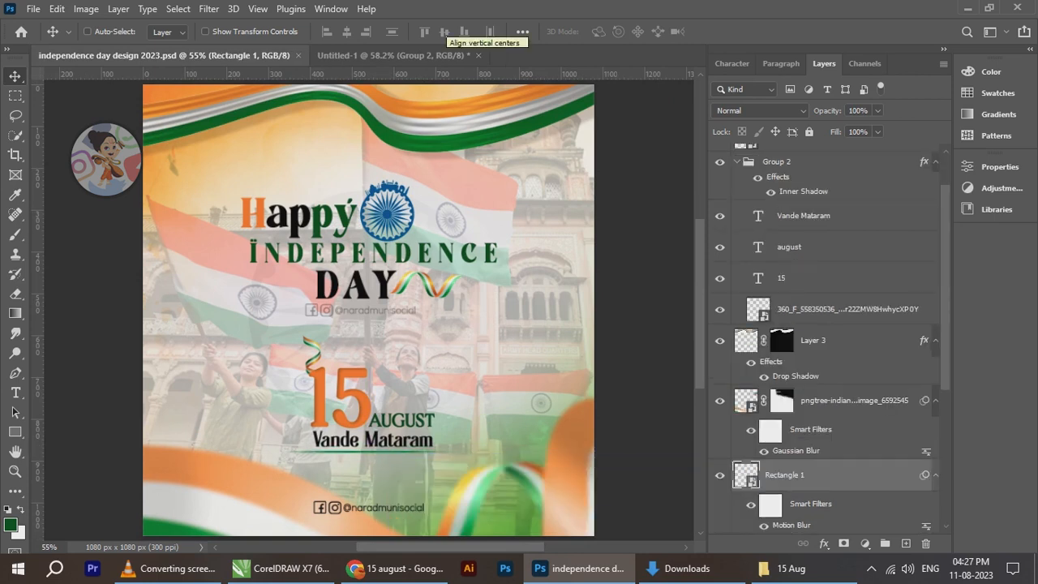
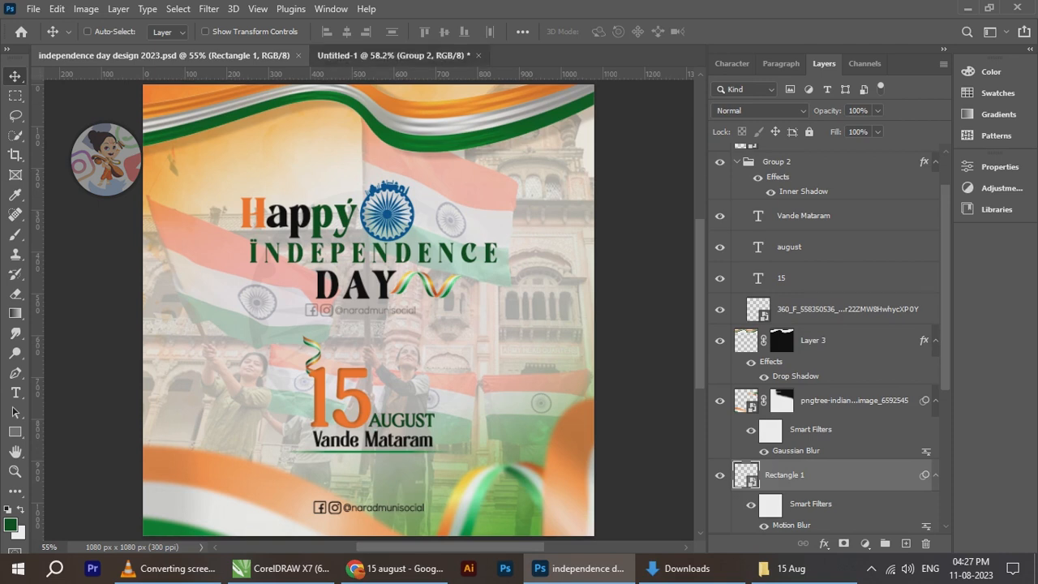
In the untitled poster, draw a thin green rectangle about 334 x 6 px under Vande Mataram, with a matching 1 px green stroke
left_click(394, 56)
scroll(430, 457, "up", 1)
left_click_drag(430, 456, 407, 365)
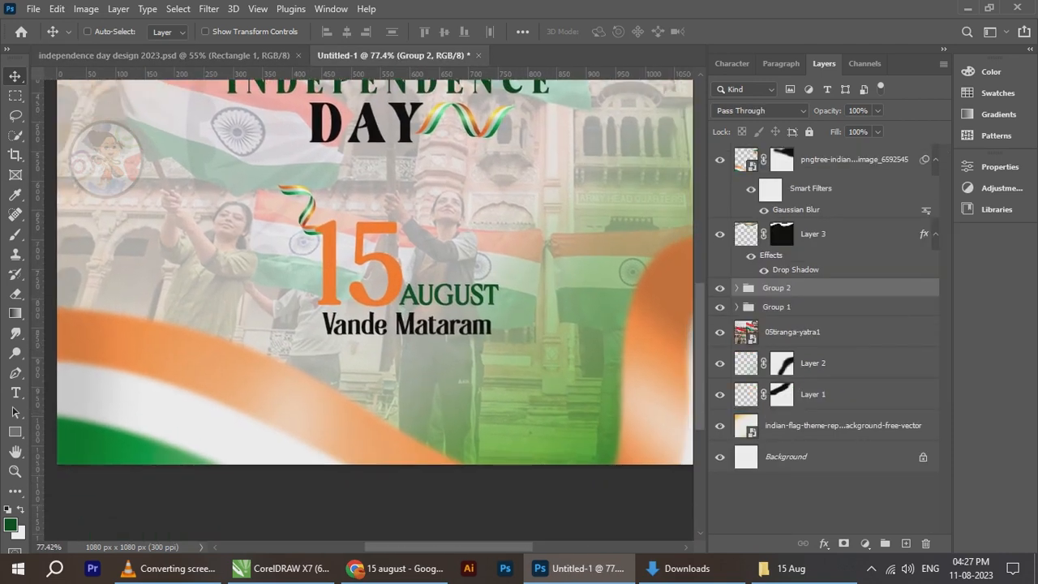
left_click(15, 432)
mouse_move(299, 336)
left_mouse_down()
mouse_move(400, 354)
mouse_move(544, 346)
mouse_move(532, 340)
left_mouse_up()
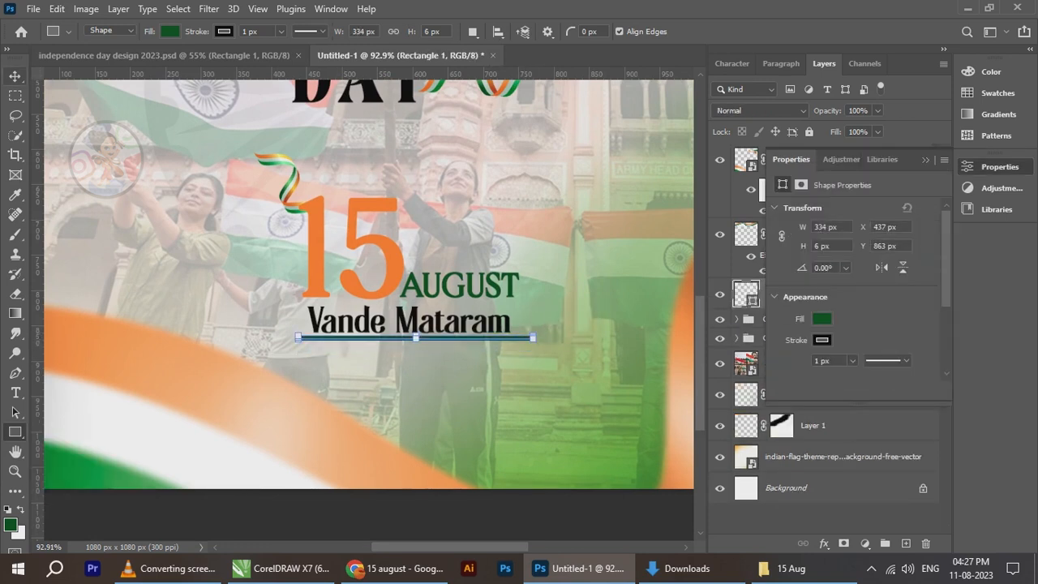
left_click(15, 75)
left_click(822, 319)
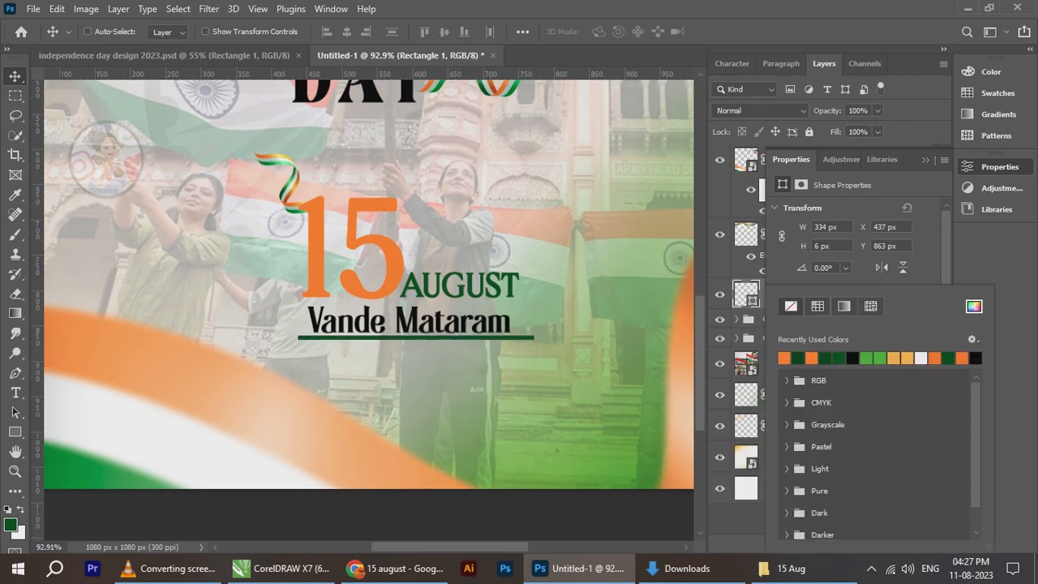
Convert the underline to a smart object and apply a Motion Blur with angle 0° and distance 103 pixels
left_click(208, 8)
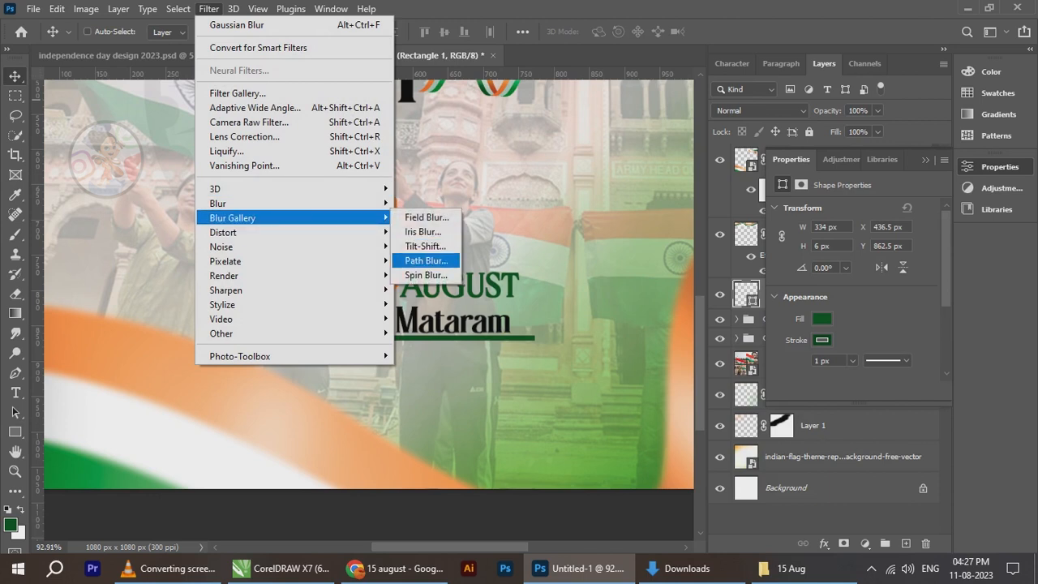
mouse_move(357, 203)
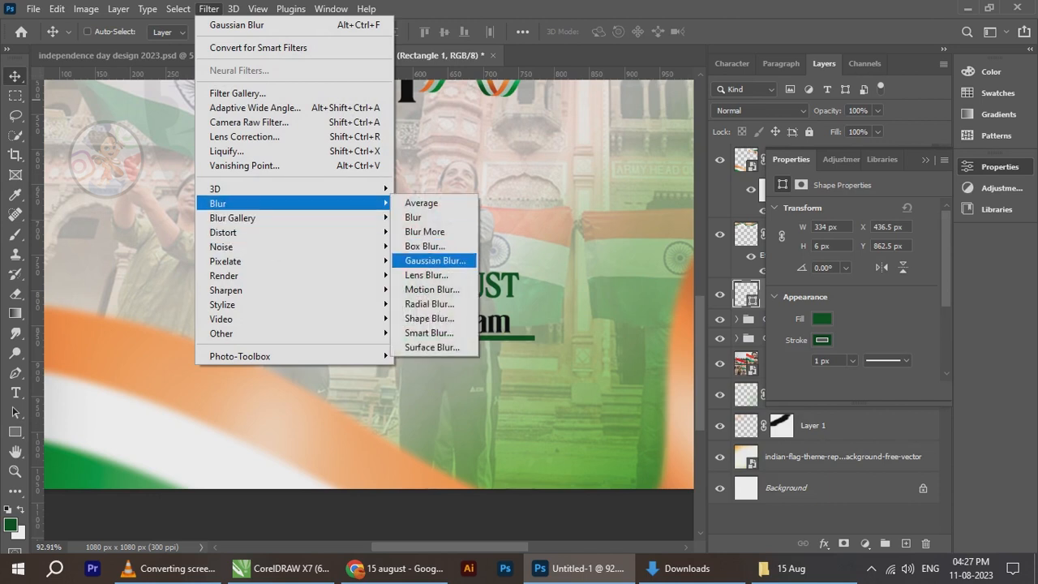
left_click(429, 289)
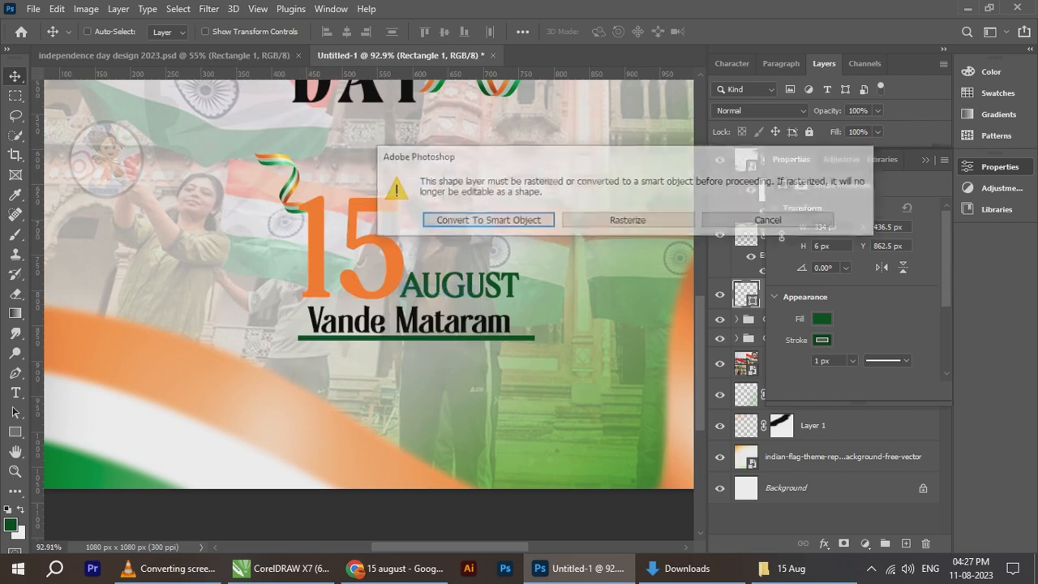
key("Return")
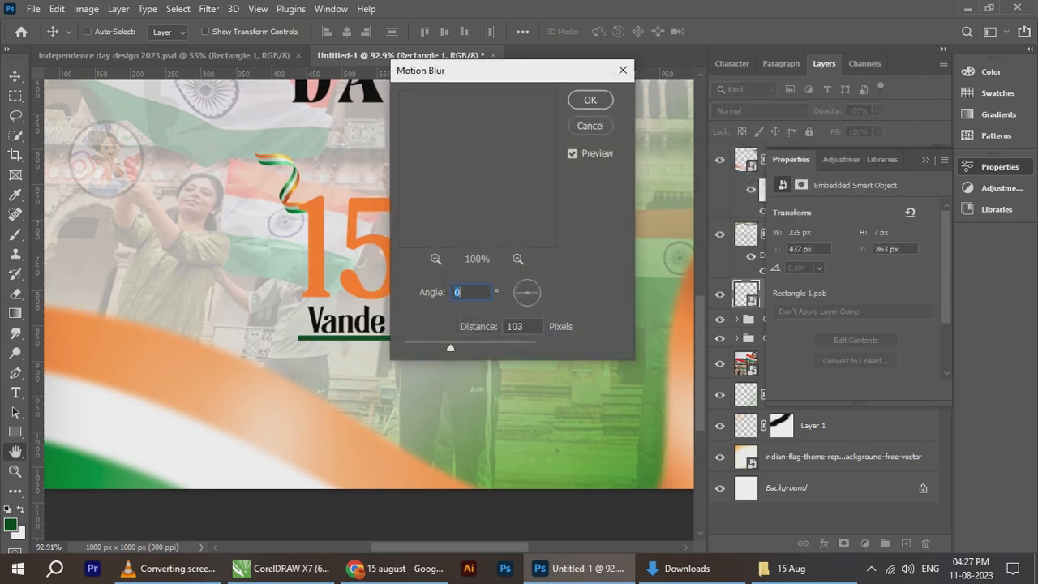
key("Return")
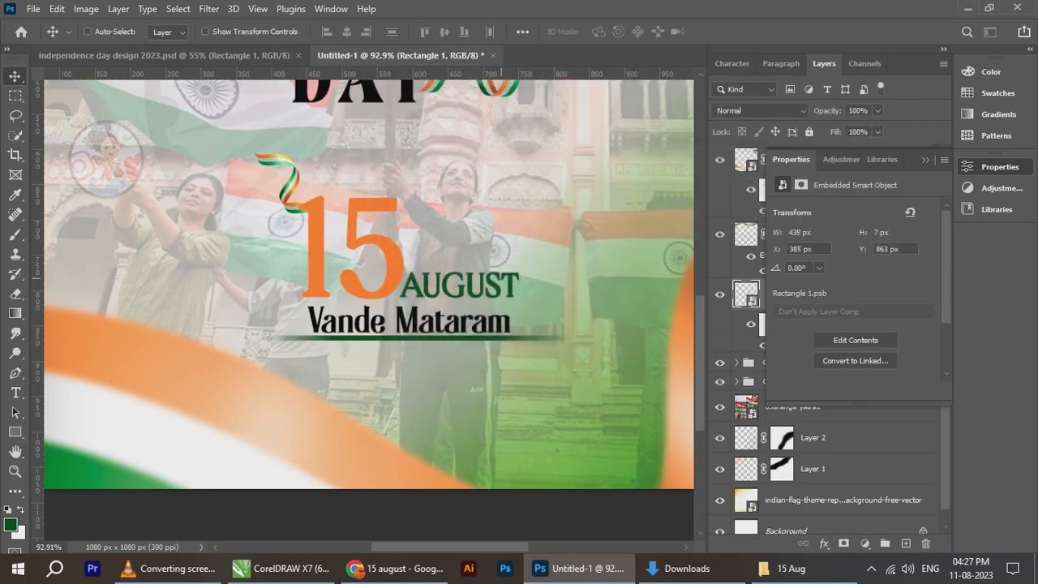
Shift the blurred underline slightly right and down beneath Vande Mataram, to about X 399 px, Y 867 px
key("Down")
key("Down")
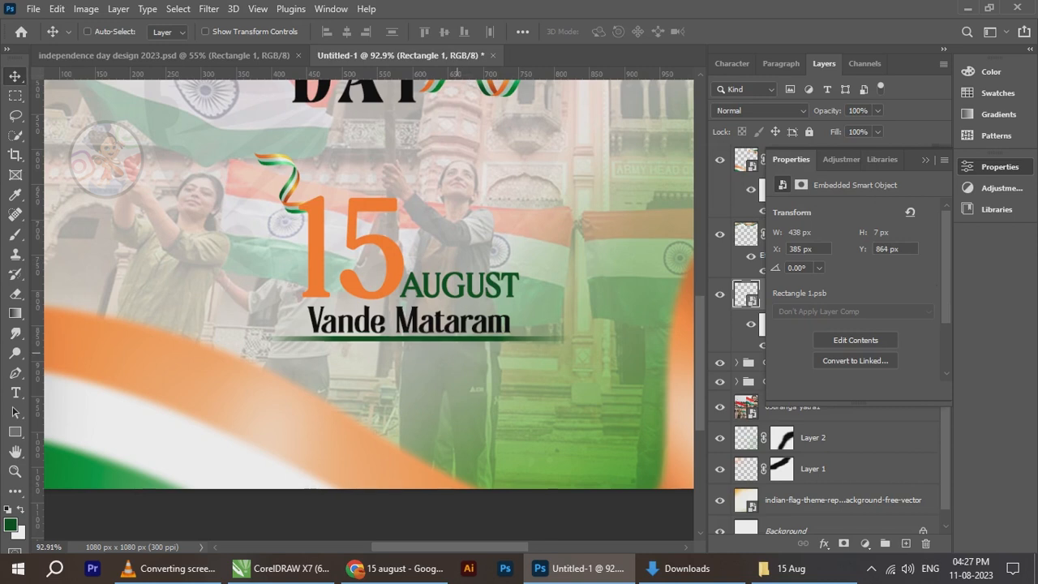
left_click_drag(465, 341, 475, 353)
key("Up")
key("Up")
key("Up")
key("Up")
key("Up")
key("Up")
key("Up")
key("Up")
key("Up")
key("Up")
key("Up")
key("Up")
key("Up")
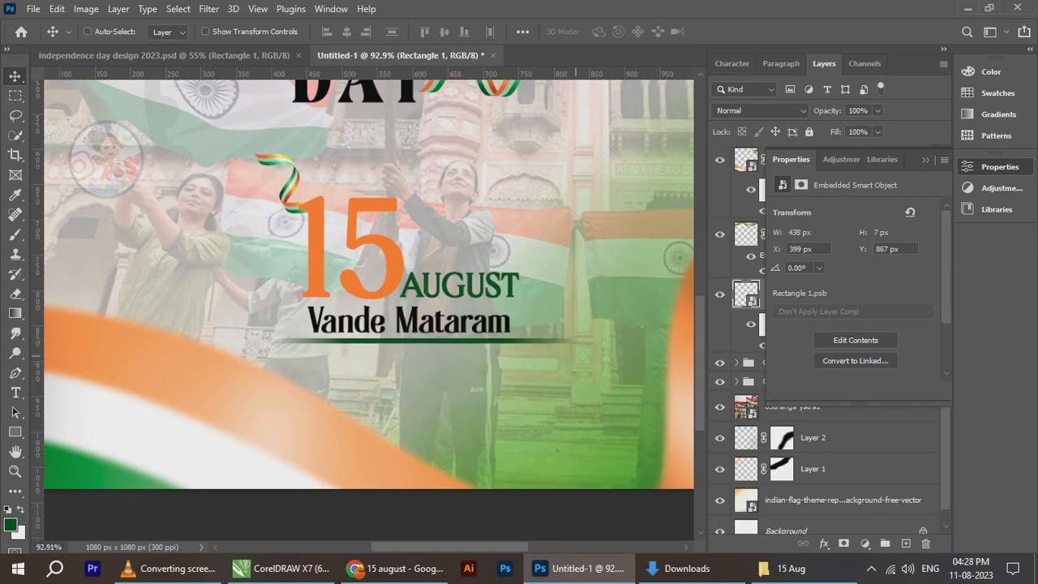
scroll(498, 332, "up", 3)
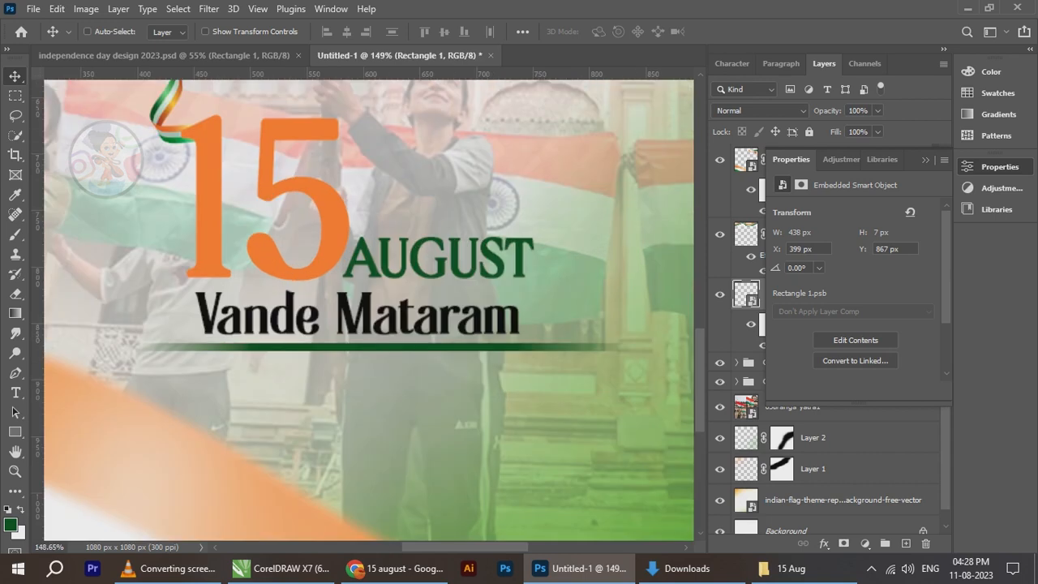
left_click(925, 160)
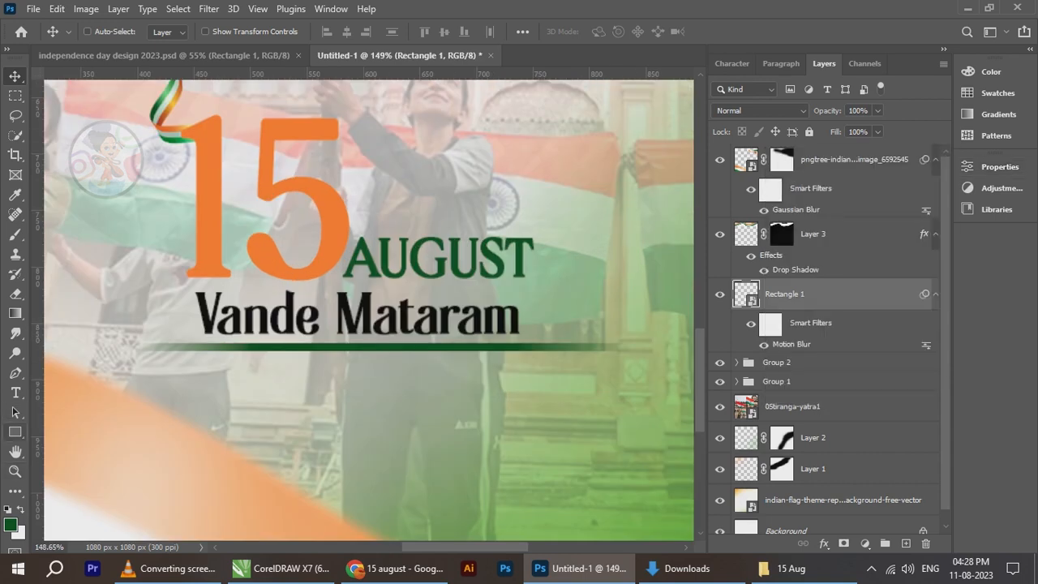
Set the Rectangle tool's fill to no colour, then return to the Move tool
left_click(16, 432)
left_click(169, 30)
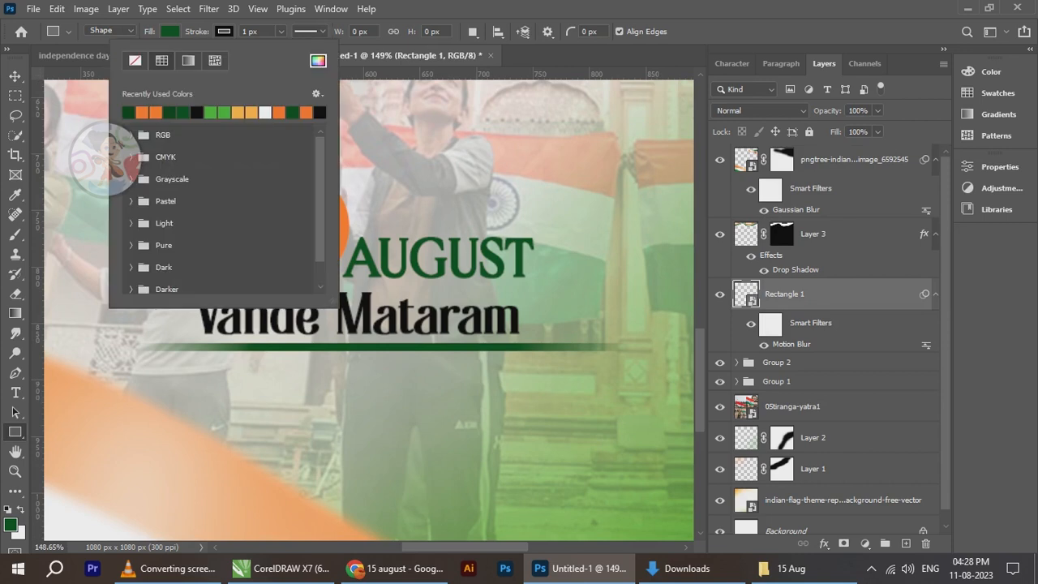
left_click(135, 61)
left_click(16, 77)
Place the underline layer inside the 15 August group and scale the whole group down slightly
scroll(470, 347, "down", 2)
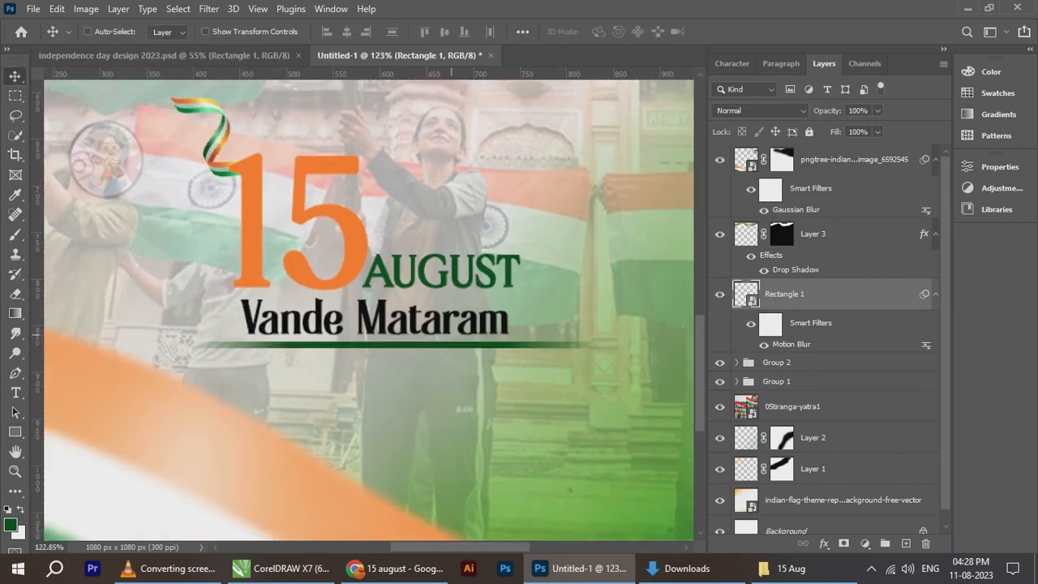
scroll(397, 347, "up", 4)
scroll(410, 324, "down", 6)
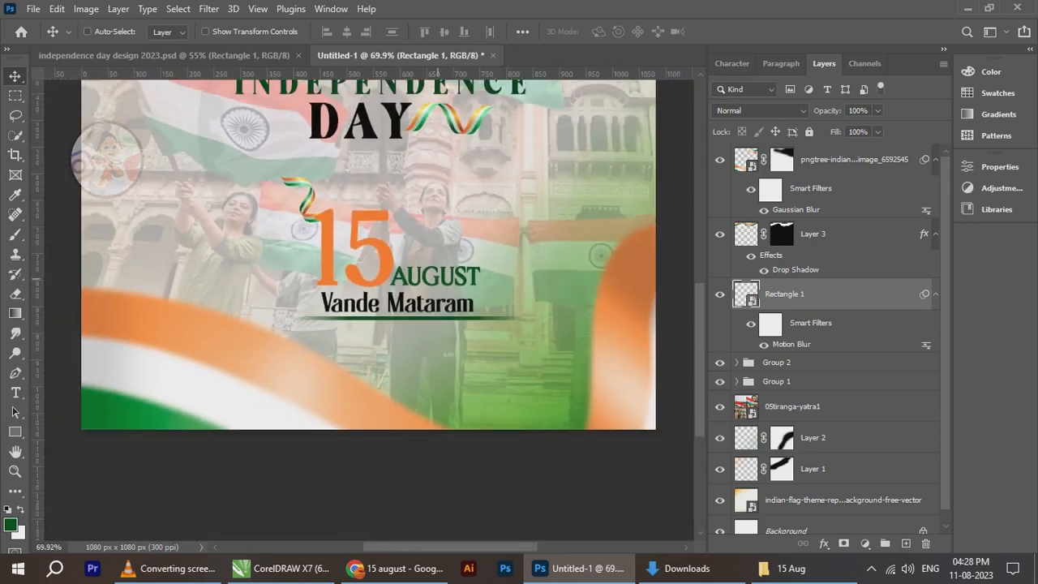
scroll(415, 255, "up", 2)
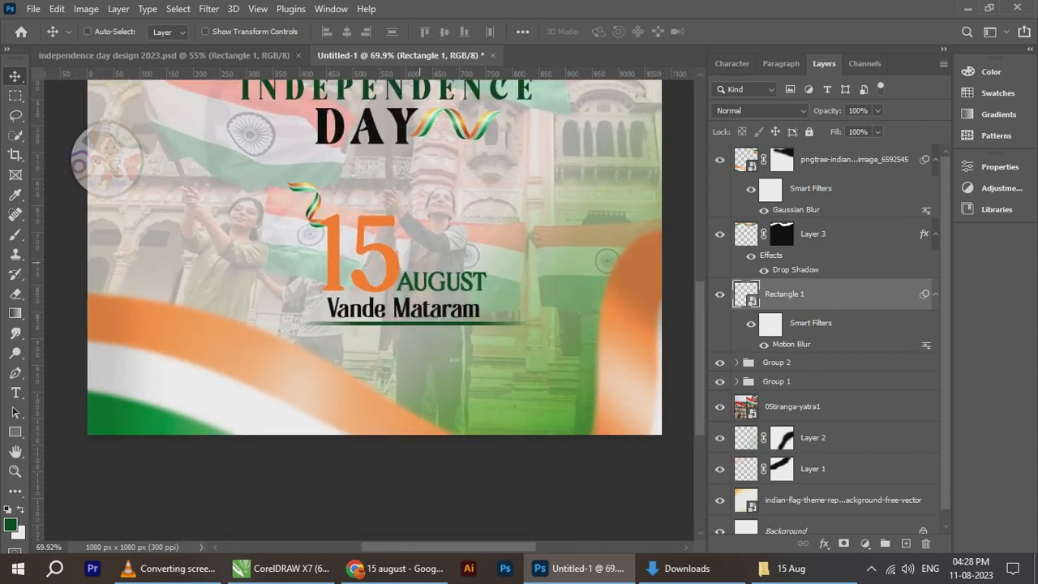
scroll(414, 296, "down", 2)
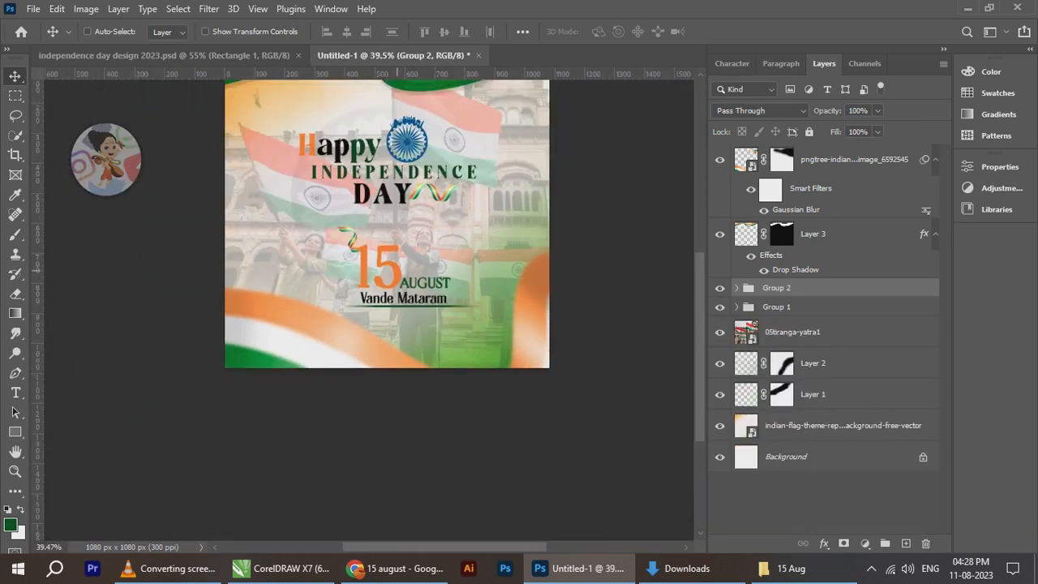
scroll(401, 276, "up", 3)
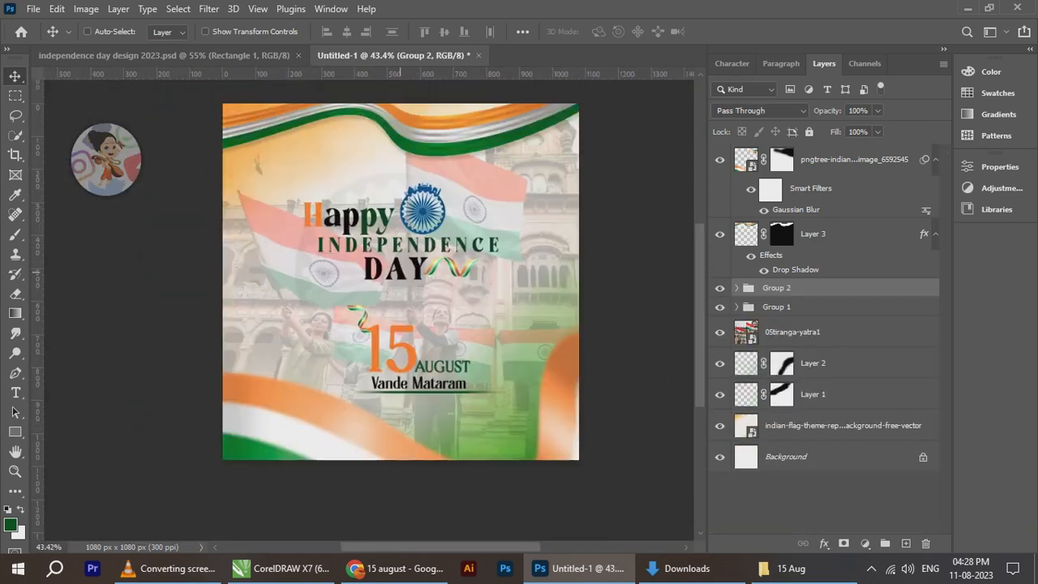
key("ctrl+t")
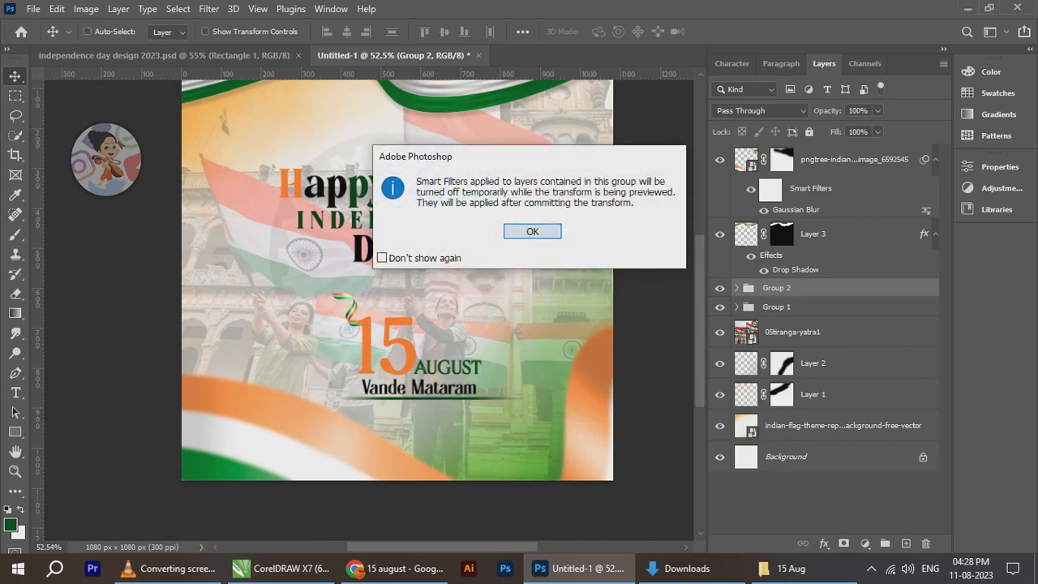
left_click(522, 231)
left_click_drag(330, 291, 357, 307)
key("Return")
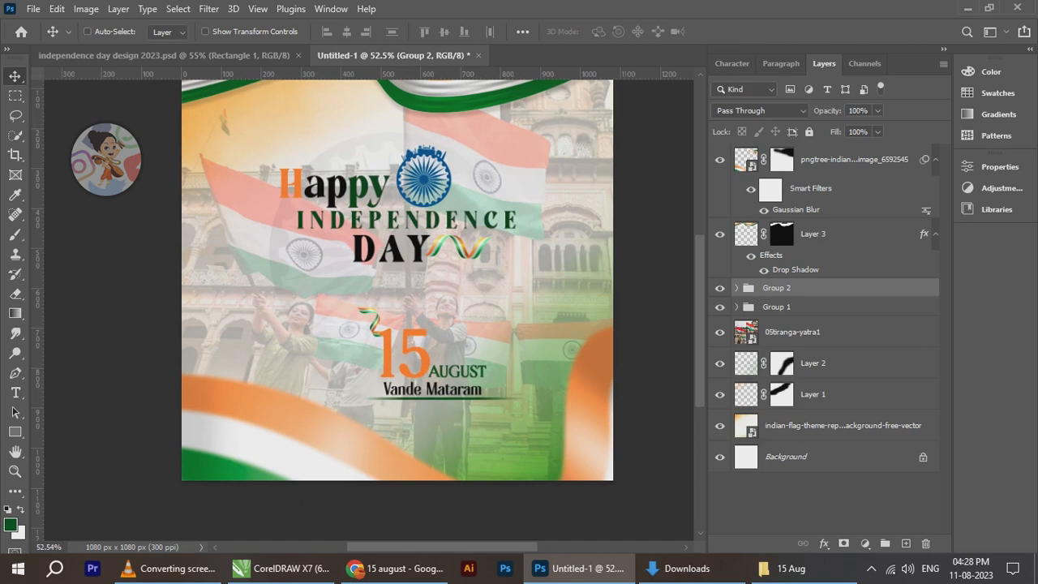
Centre the 15 August group horizontally on the Background layer
scroll(369, 311, "down", 3)
left_click(835, 456, "ctrl")
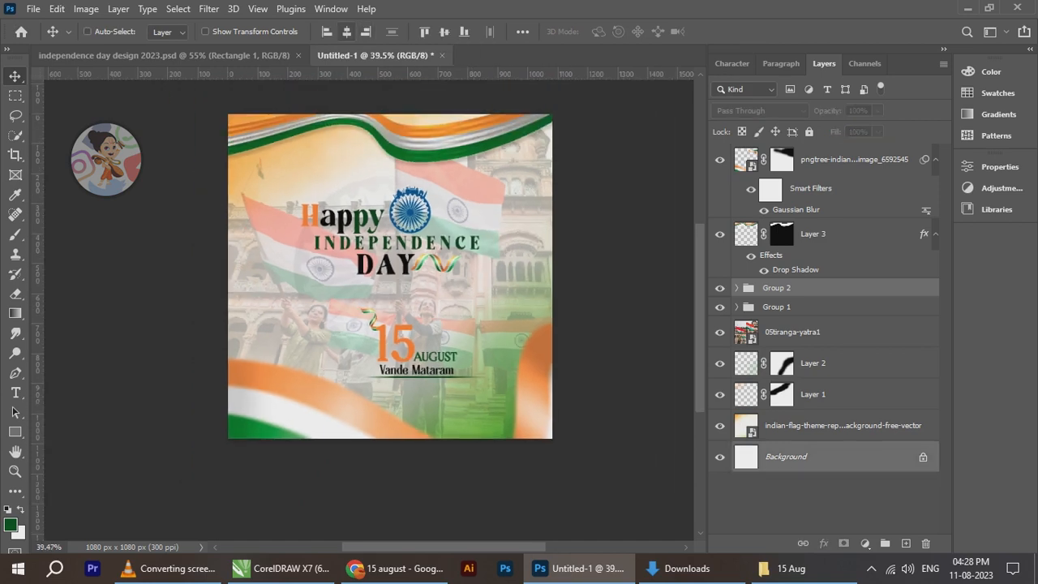
left_click(346, 31)
left_click(826, 288)
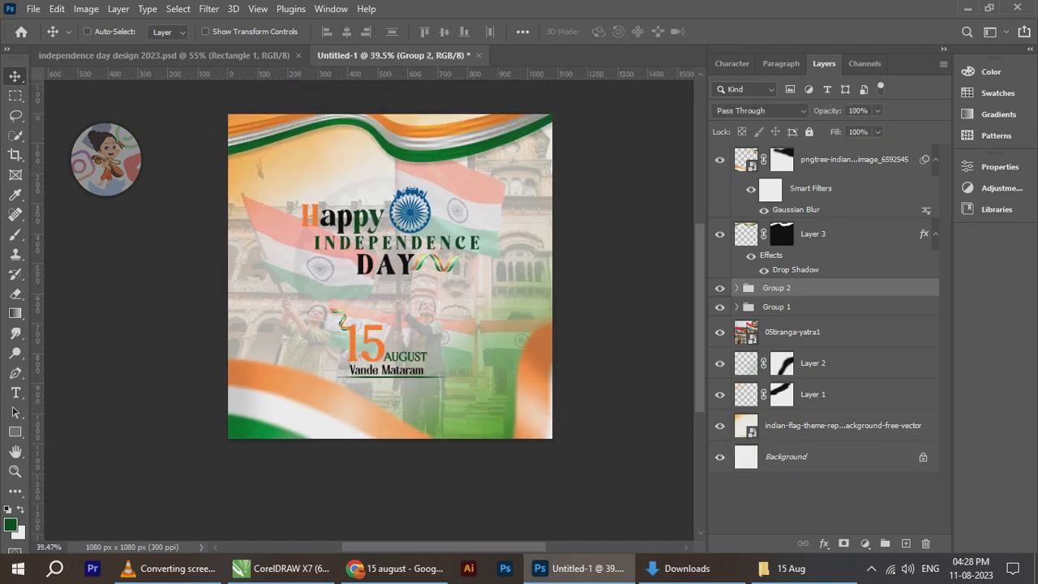
Enlarge the 15 August group slightly below the heading
scroll(401, 369, "up", 2)
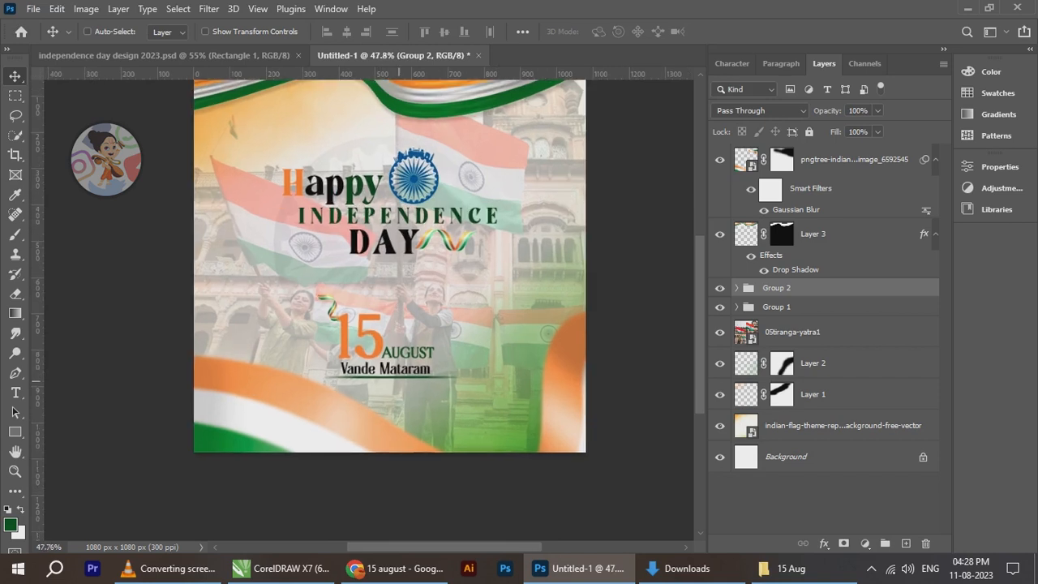
scroll(396, 302, "down", 1)
right_click(410, 197)
left_click(442, 201)
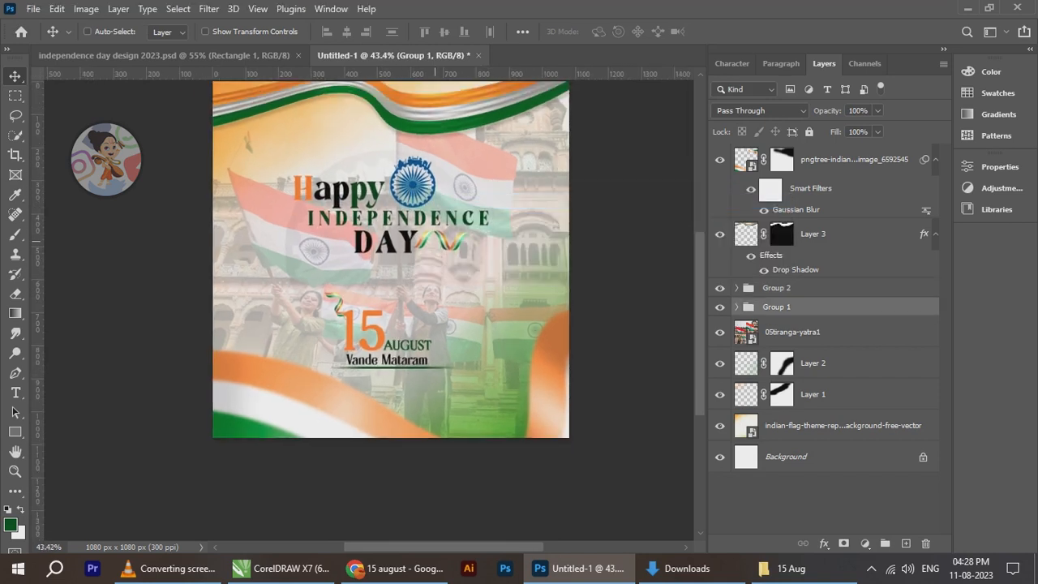
right_click(378, 340)
left_click(389, 347)
key("ctrl+t")
left_click_drag(457, 368, 465, 372)
key("Return")
Realign the enlarged 15 August group to the horizontal centre of the Background layer
left_click(811, 457, "ctrl")
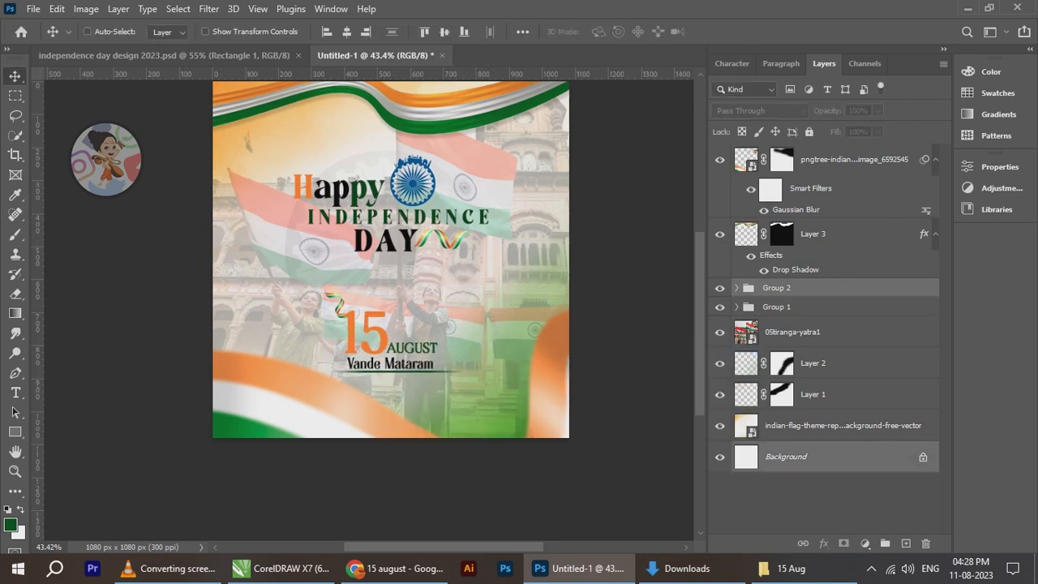
left_click(346, 32)
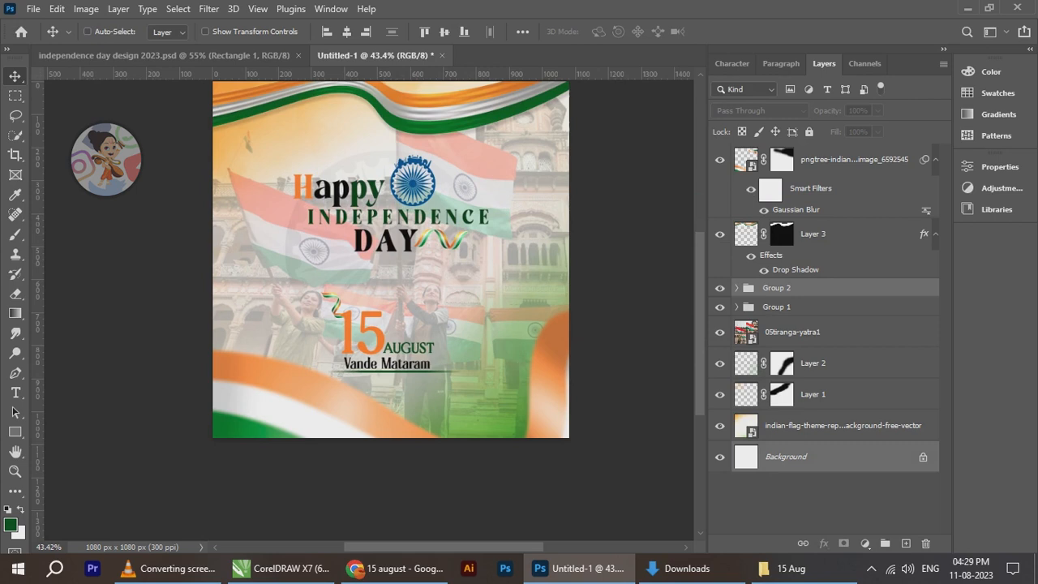
left_click(810, 288)
Nudge the 15 August group up slightly and move it to the top of the layer stack
scroll(389, 358, "up", 3)
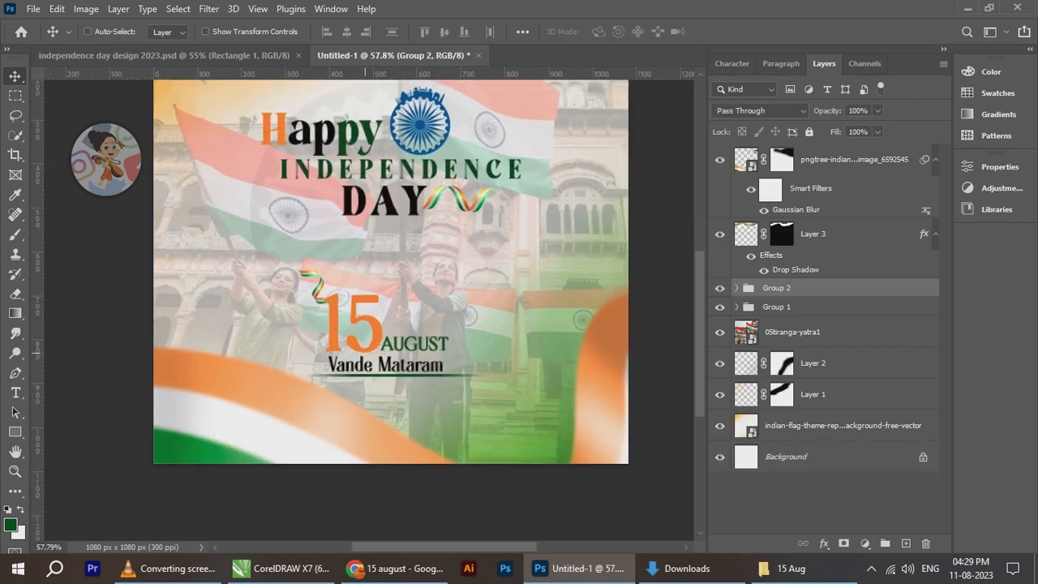
key("Up")
key("Up")
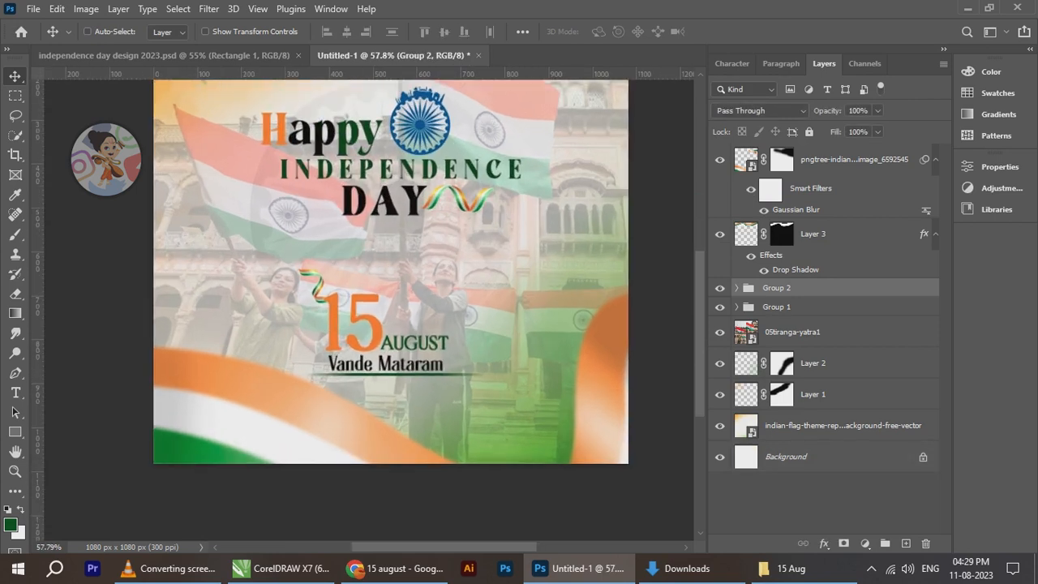
left_click_drag(776, 288, 776, 154)
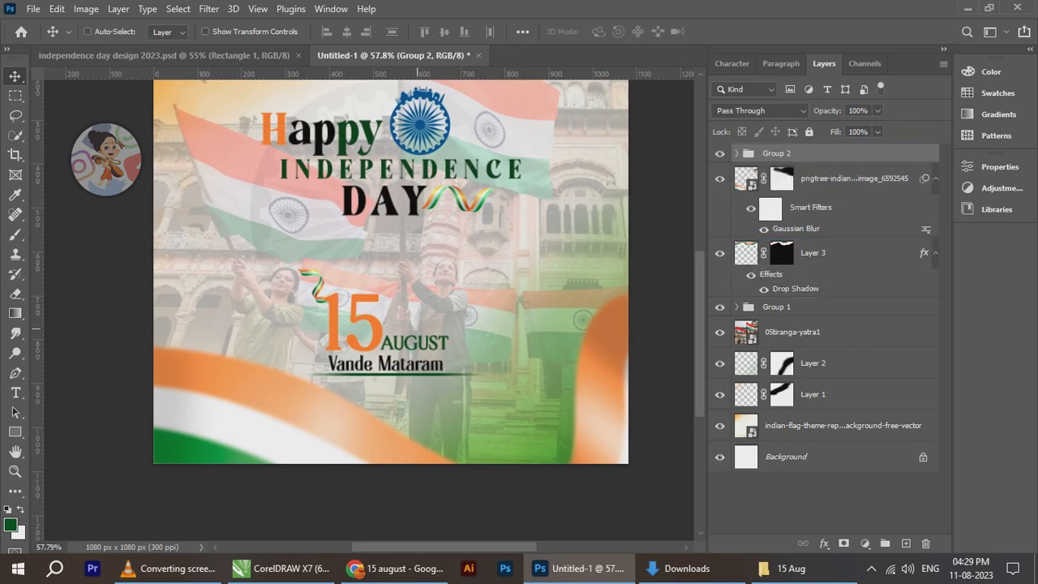
Copy the dark social media handle with its icons from the independence day design 2023.psd reference into the Untitled-1 poster, below Vande Mataram
left_click(260, 56)
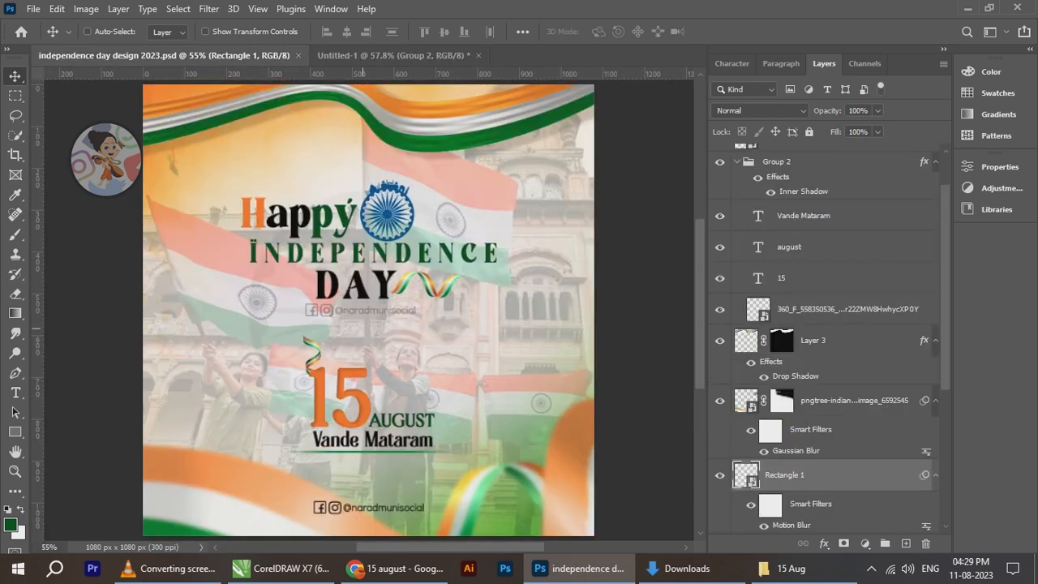
scroll(368, 308, "down", 2)
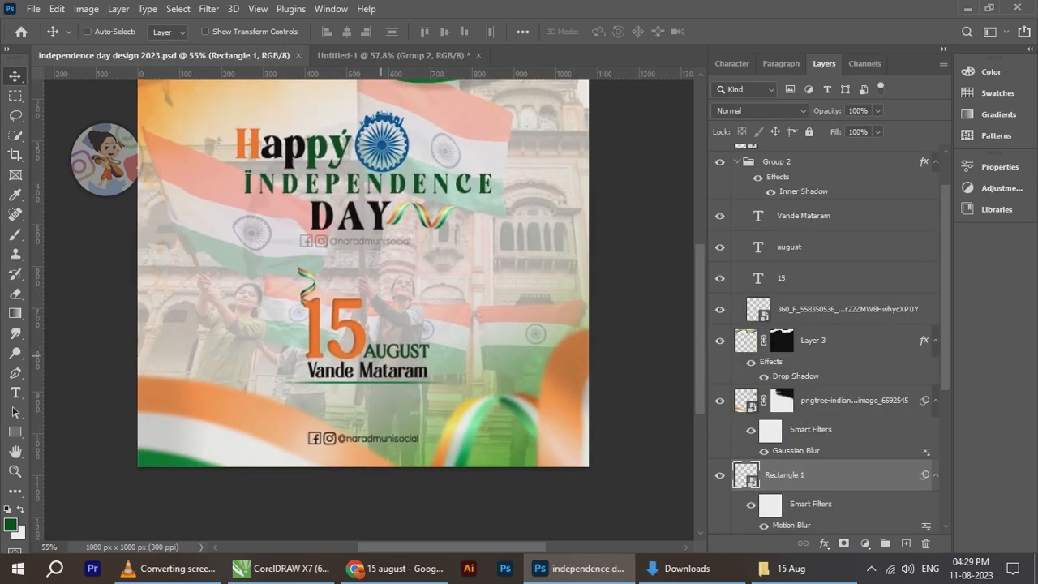
right_click(351, 435)
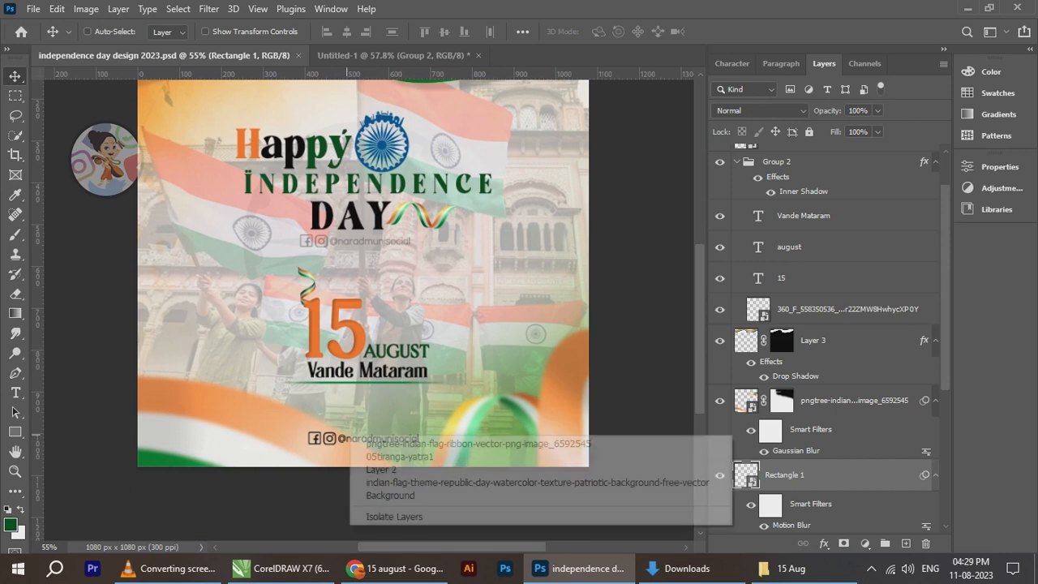
left_click(470, 454)
left_click_drag(470, 365, 388, 349)
scroll(396, 484, "down", 4)
scroll(387, 349, "up", 2)
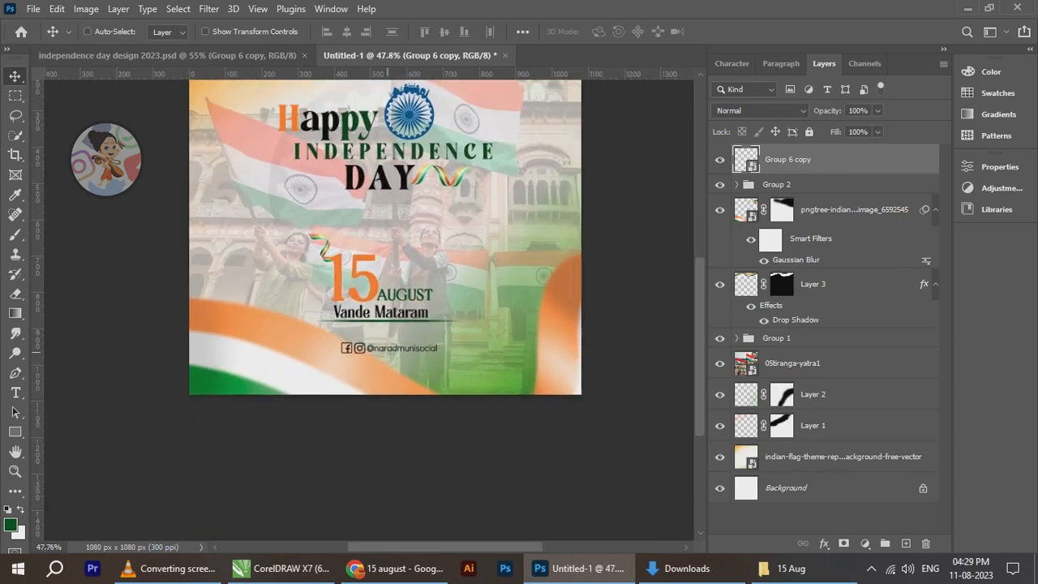
Centre the copied social media handle horizontally on the Background layer
left_click(818, 488, "ctrl")
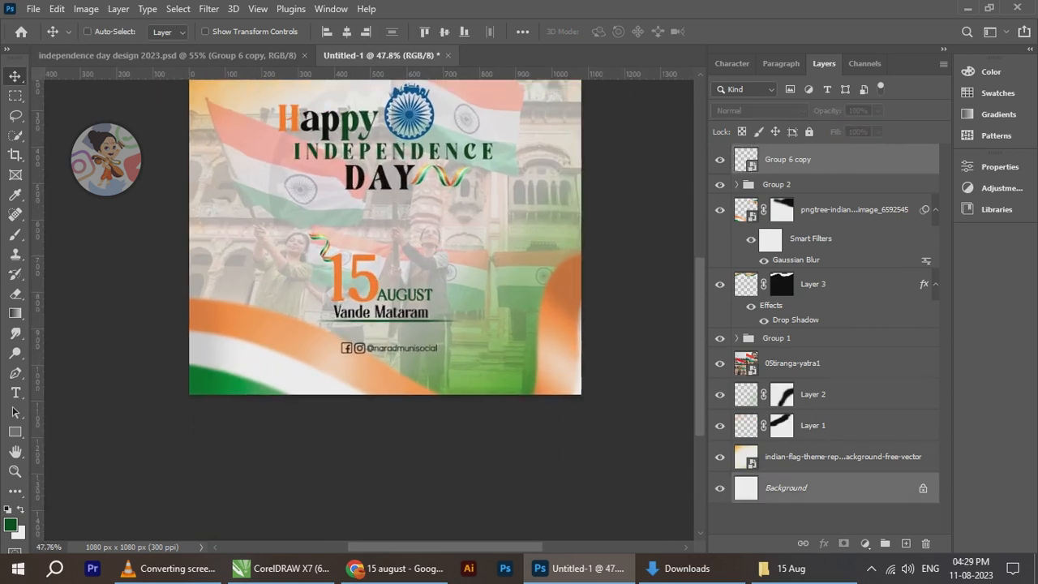
left_click(347, 30)
left_click(819, 488, "ctrl")
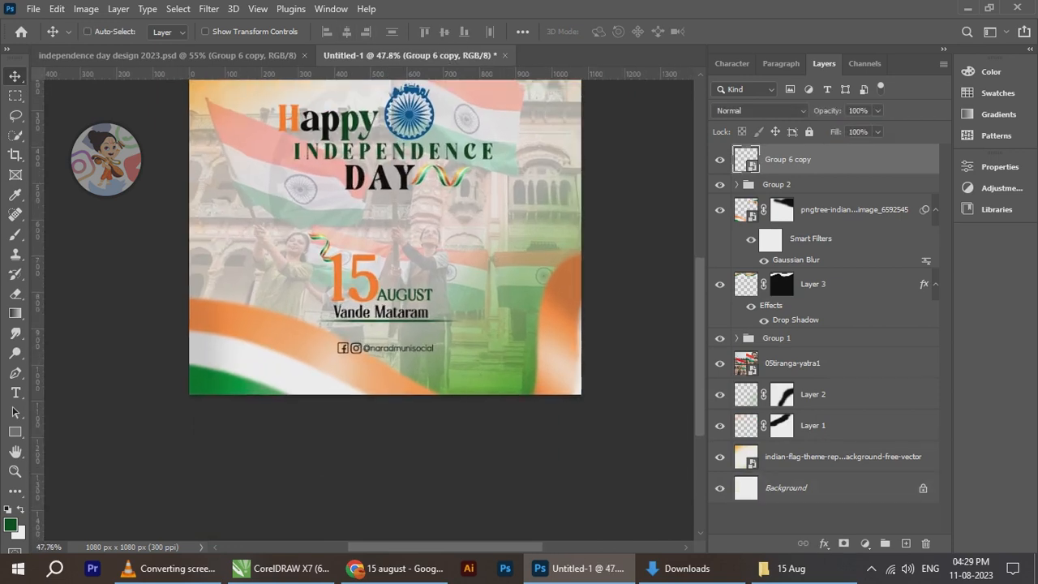
Move the social media handle straight down to just above the poster's bottom edge
key("shift+Down")
key("shift+Down")
key("shift+Down")
key("shift+Down")
key("shift+Down")
key("shift+Down")
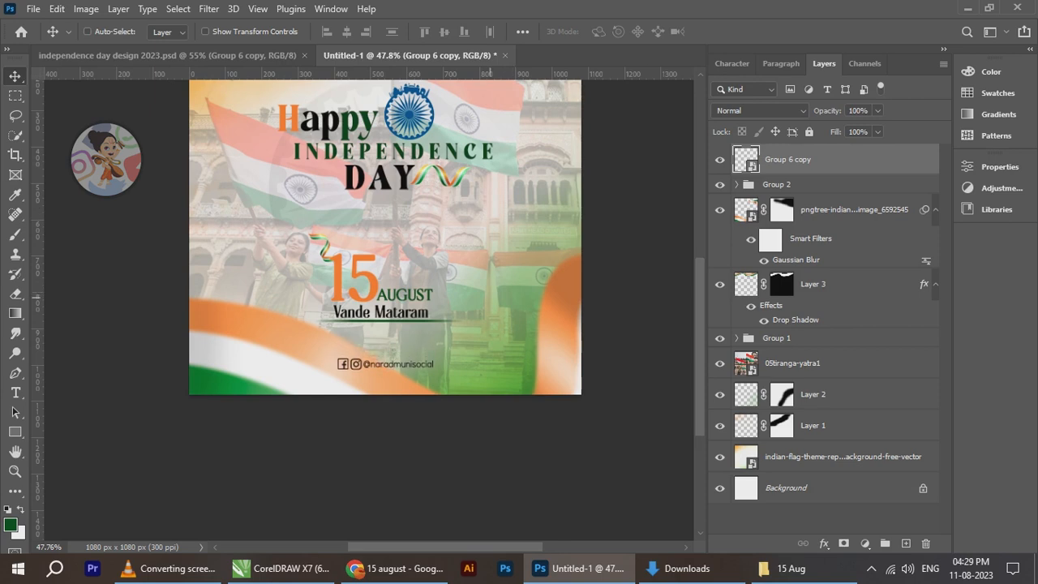
key("shift+Down")
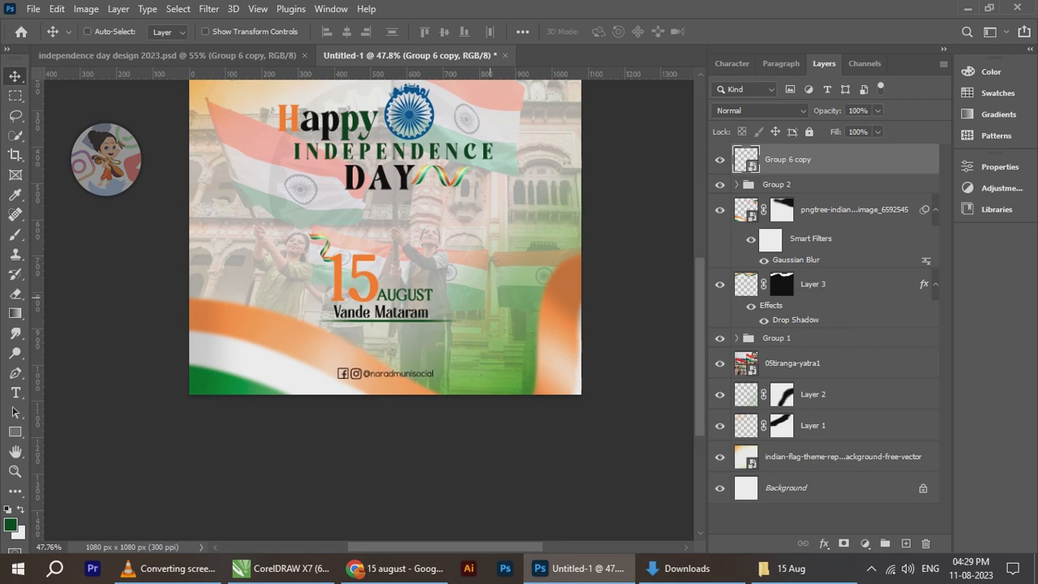
scroll(354, 236, "down", 2)
scroll(389, 256, "up", 2)
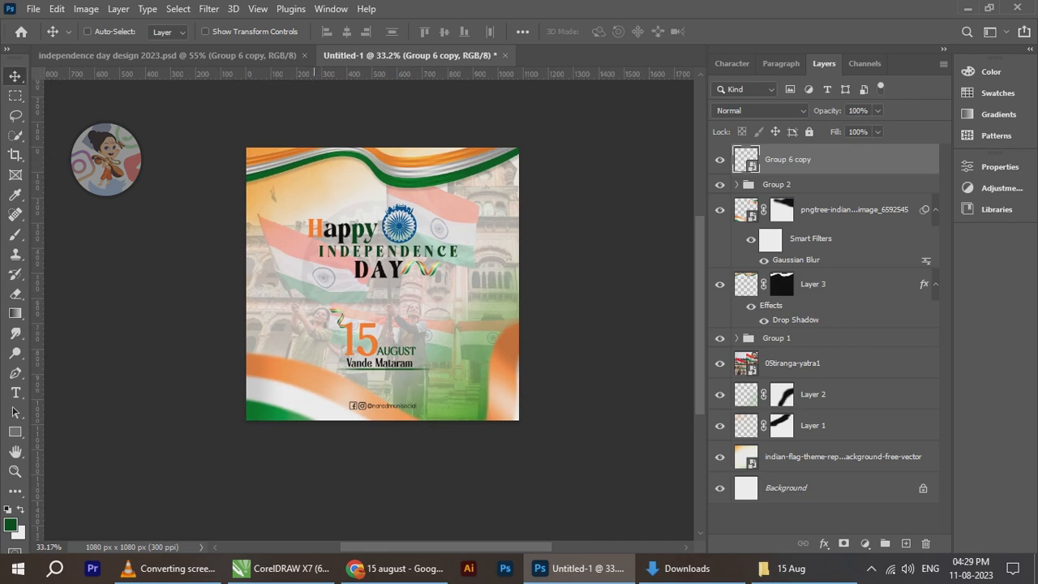
Copy the faded social media handle from the reference design into the Untitled-1 poster, just beneath the word DAY
left_click(143, 58)
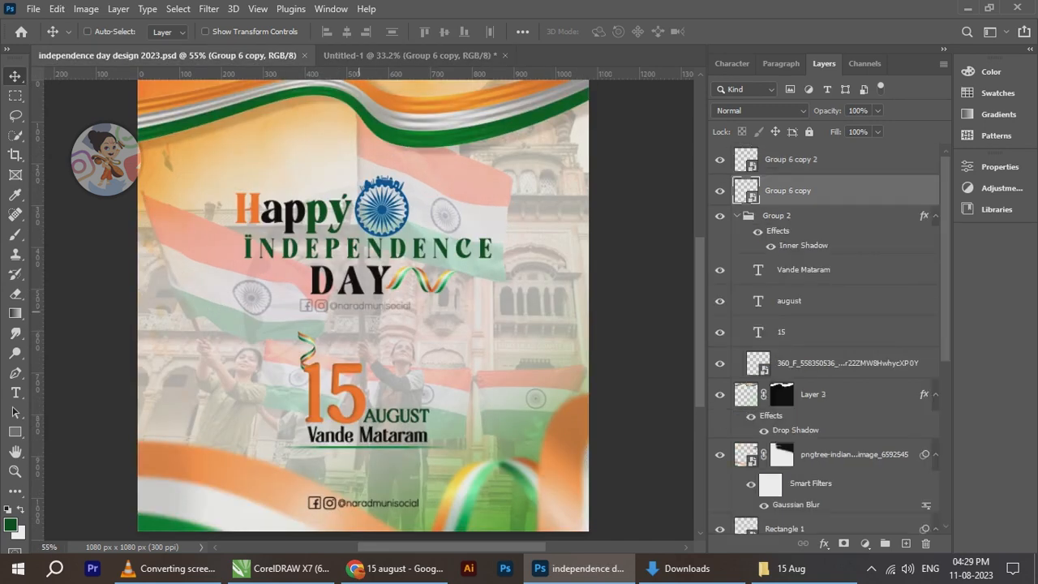
right_click(361, 304)
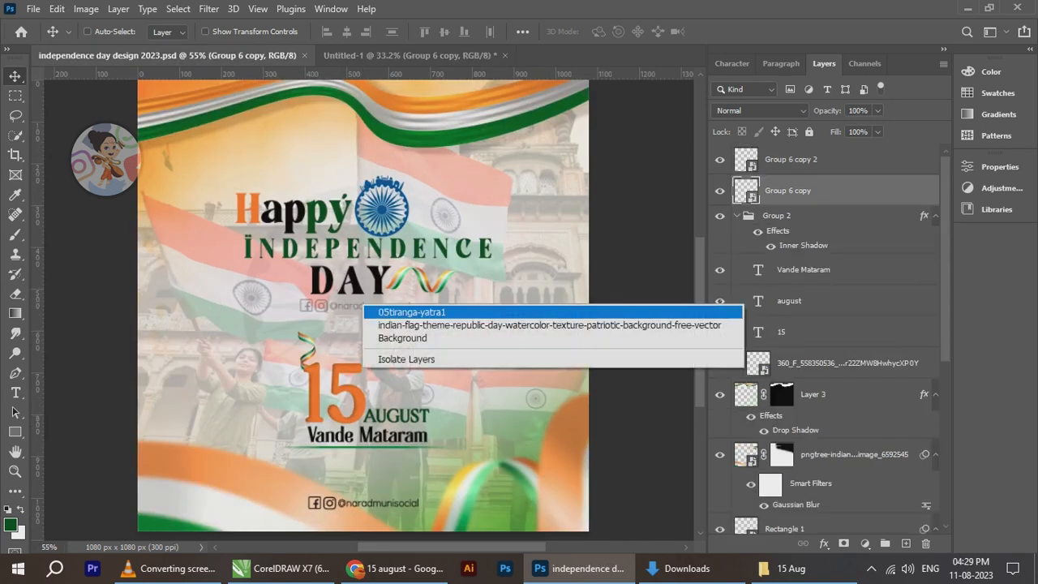
right_click(329, 308)
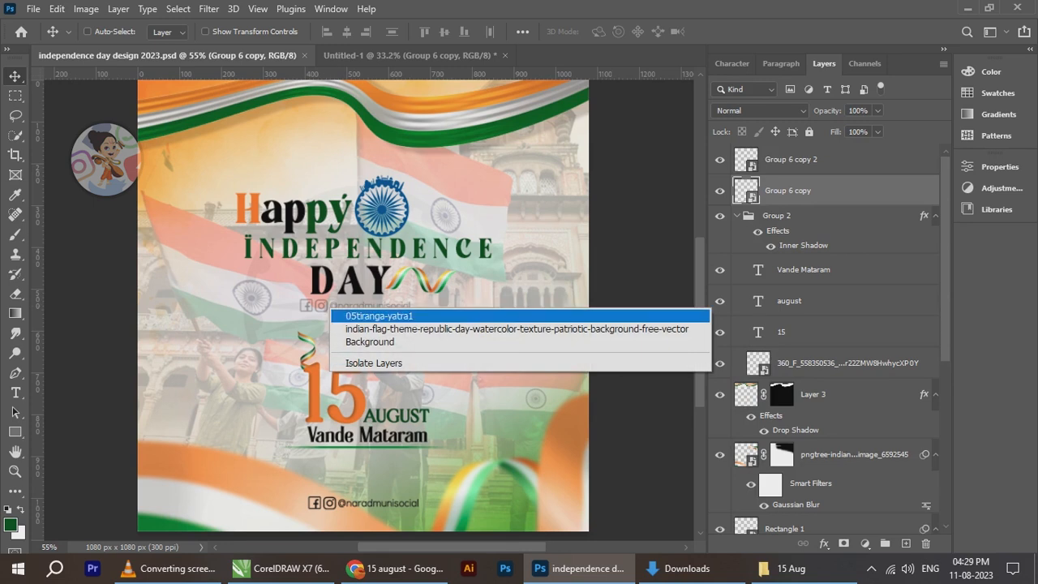
right_click(321, 305)
left_click_drag(317, 305, 352, 281)
scroll(372, 293, "up", 6)
scroll(401, 305, "down", 4)
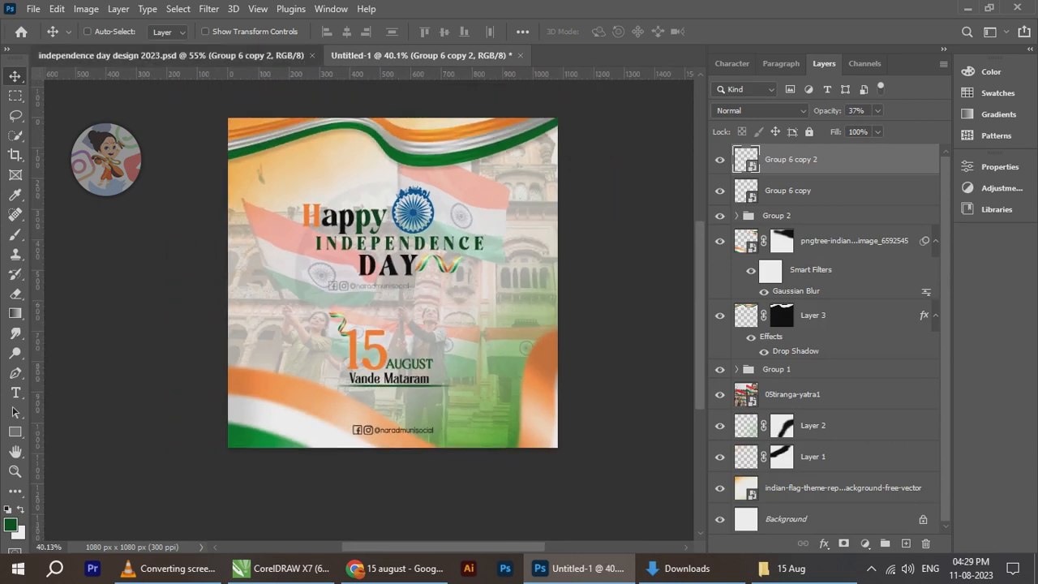
Check the heading in the reference design and replace the first letter of INDEPENDENCE with the Monalisa Serif glyph Ï
left_click(81, 57)
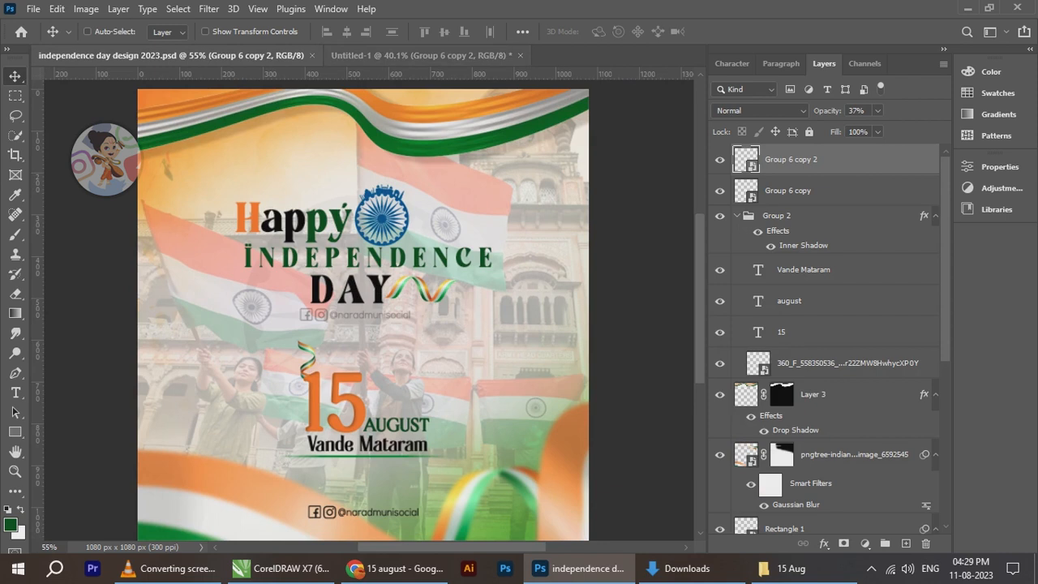
left_click(421, 55)
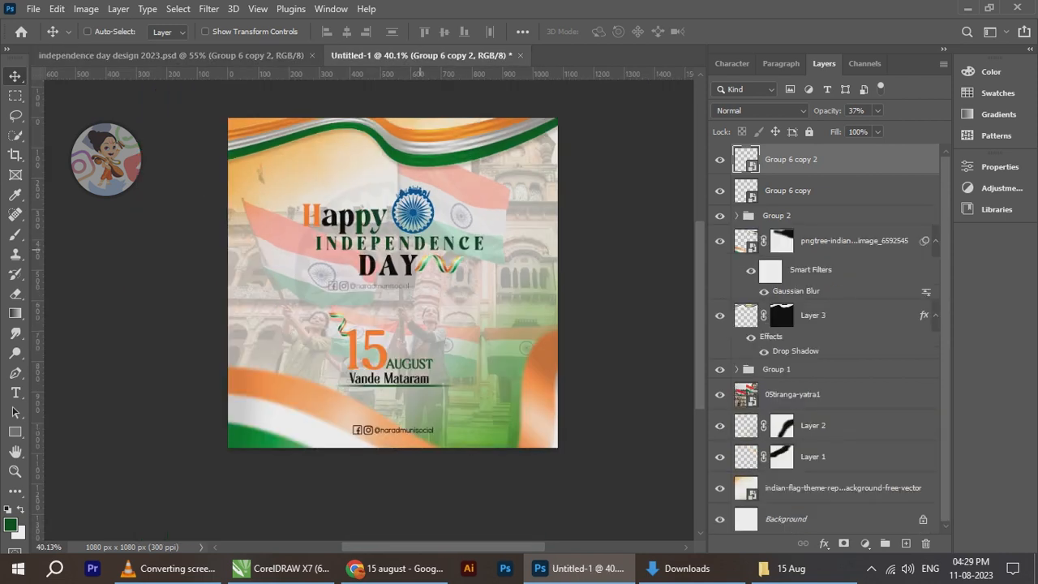
scroll(340, 213, "up", 4)
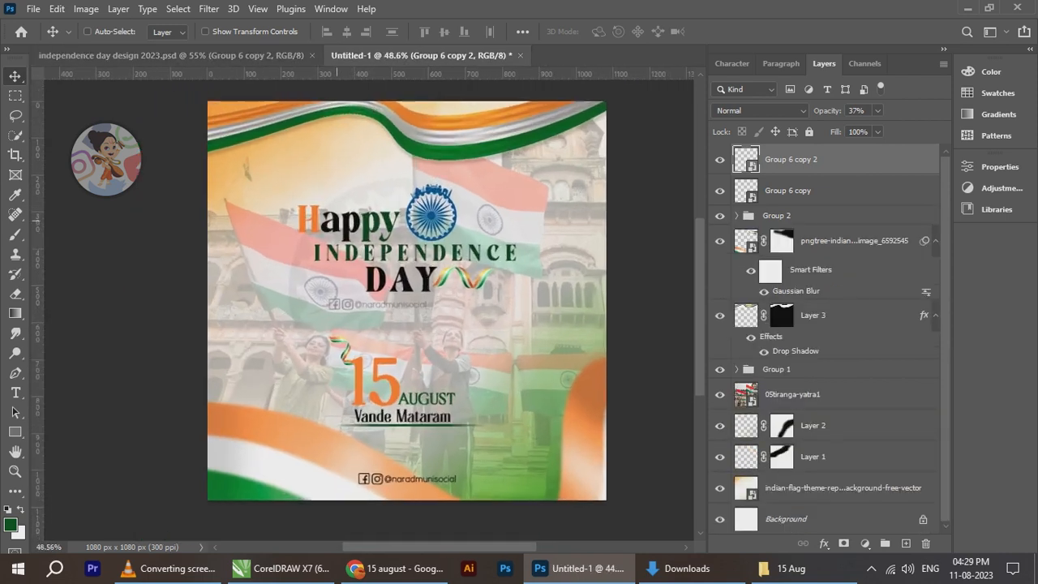
scroll(350, 231, "up", 2)
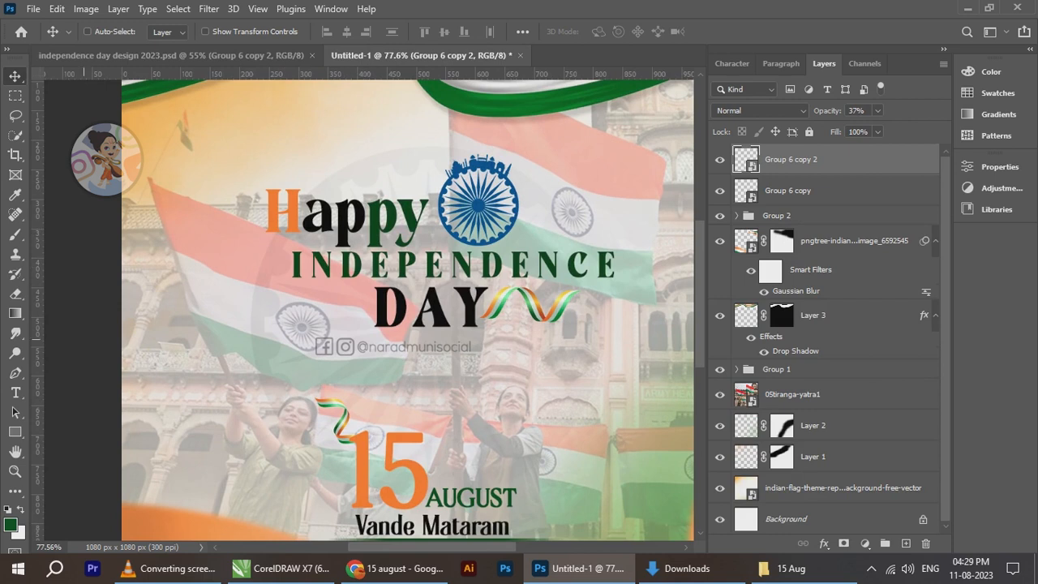
key("t")
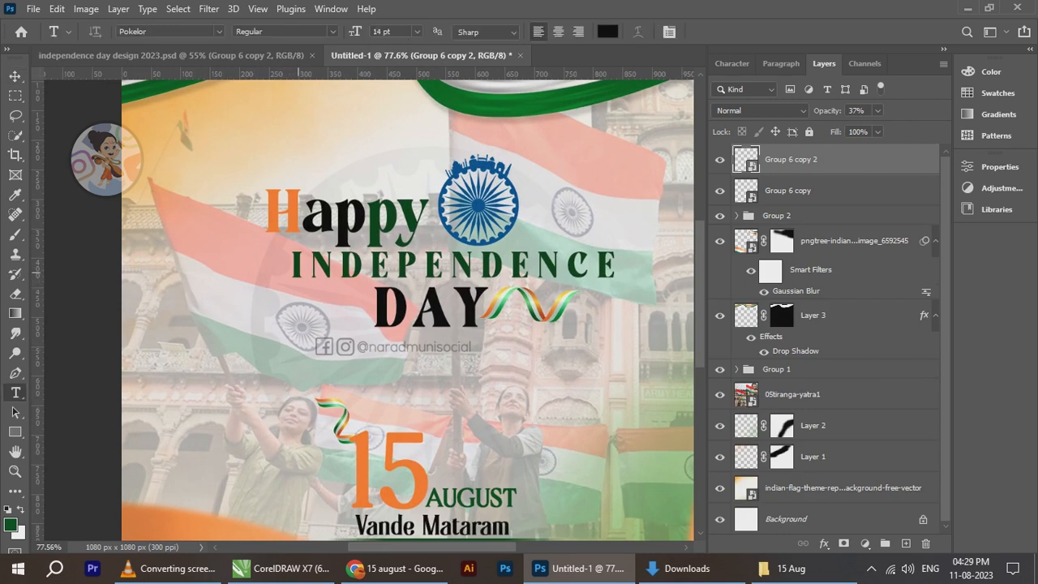
left_click(292, 266)
left_click_drag(292, 265, 312, 266)
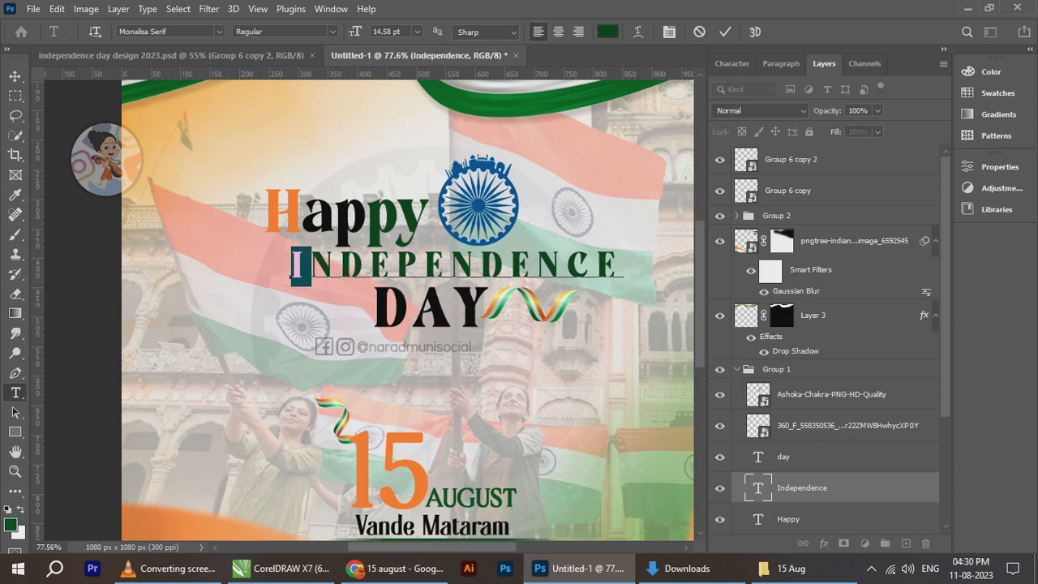
left_click(331, 9)
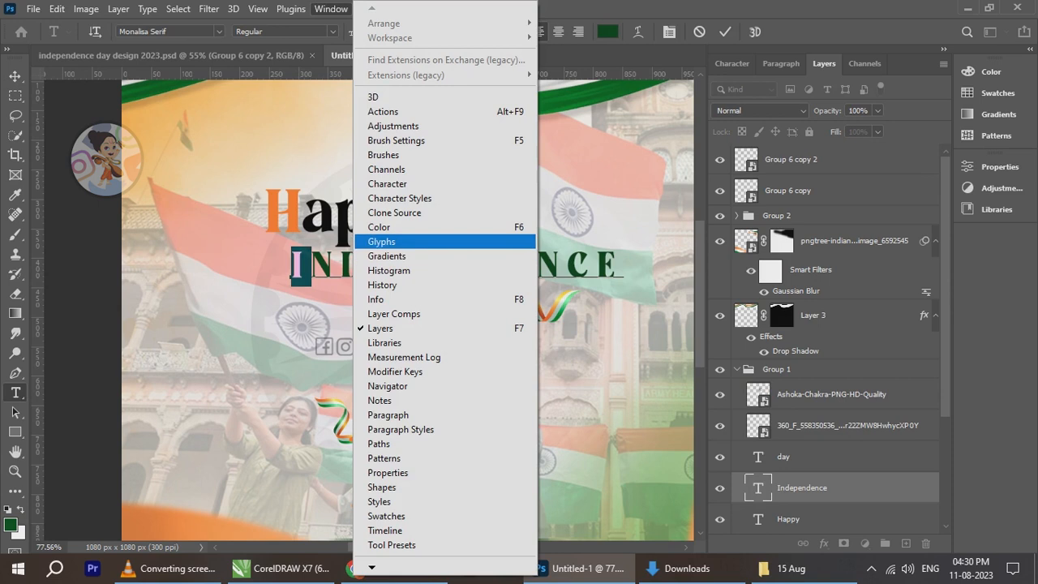
left_click(381, 241)
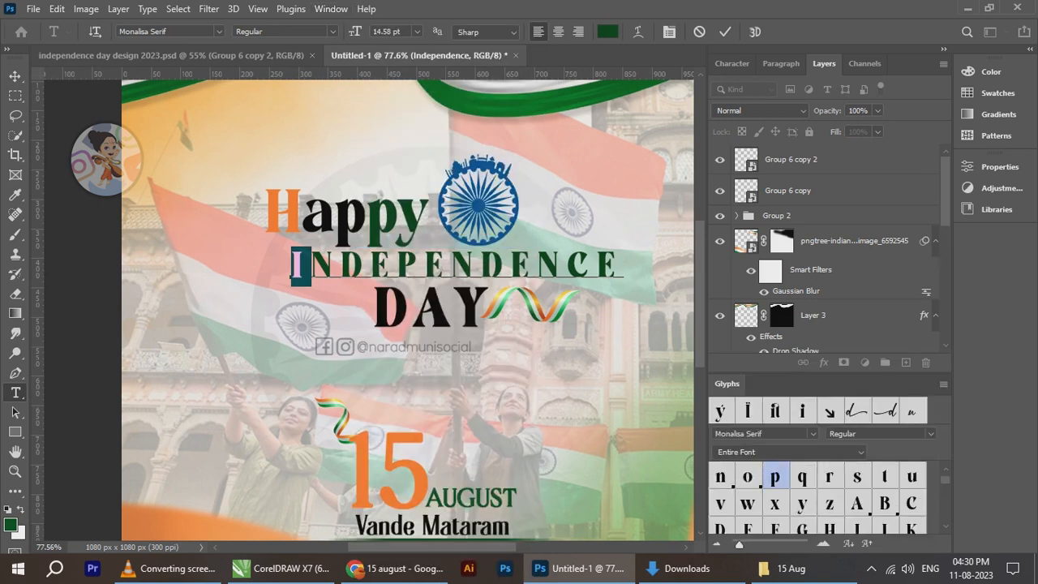
double_click(747, 411)
left_click(15, 75)
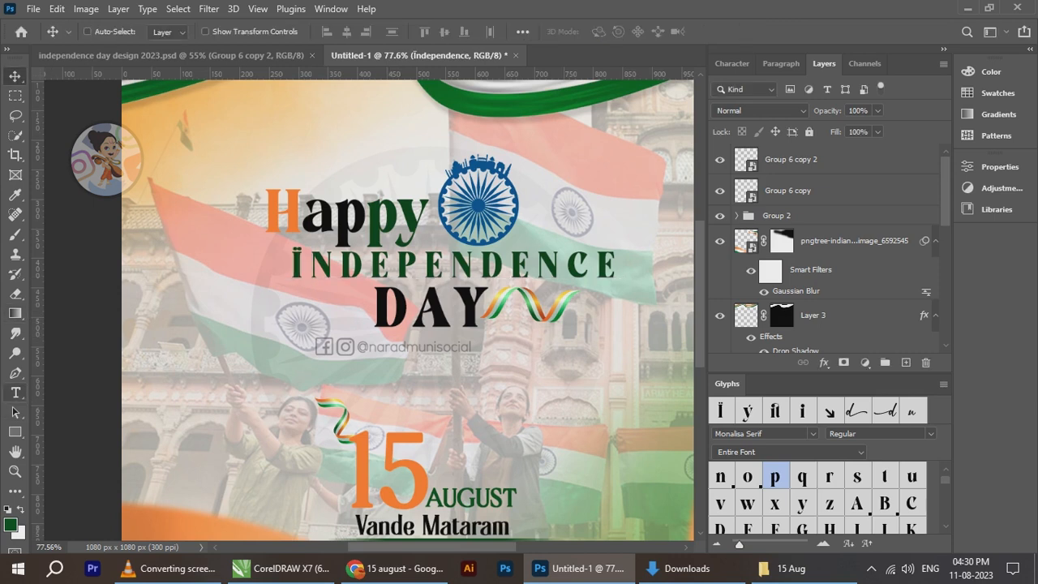
Replace the letter y in Happy with the Monalisa Serif glyph ý
left_click(16, 392)
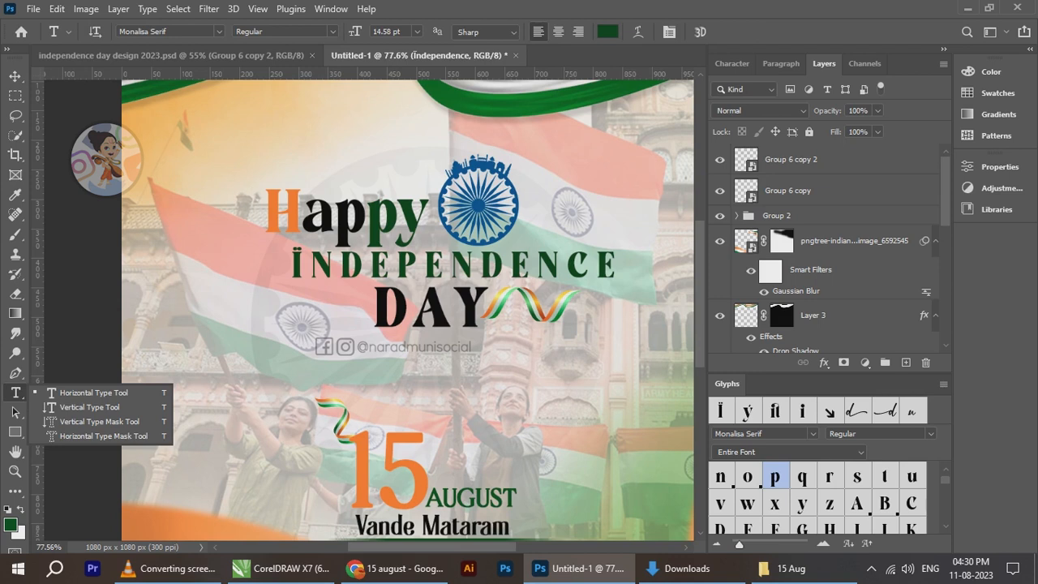
left_click(16, 77)
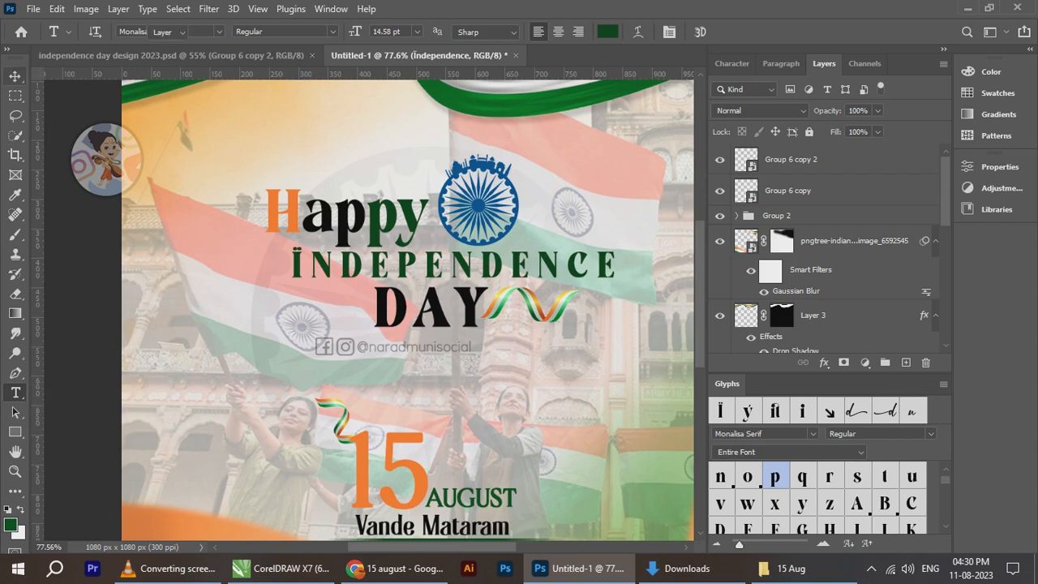
left_click(15, 392)
left_click_drag(369, 214, 335, 214)
double_click(747, 410)
left_click(15, 76)
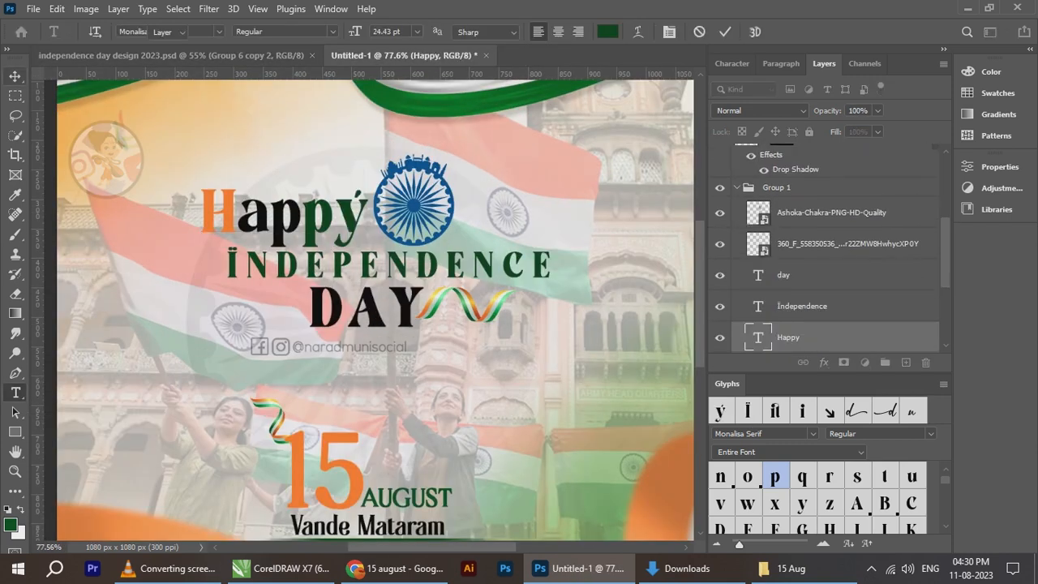
Select the heading group, Group 1, and collapse its contents in the layer list
scroll(497, 305, "down", 4)
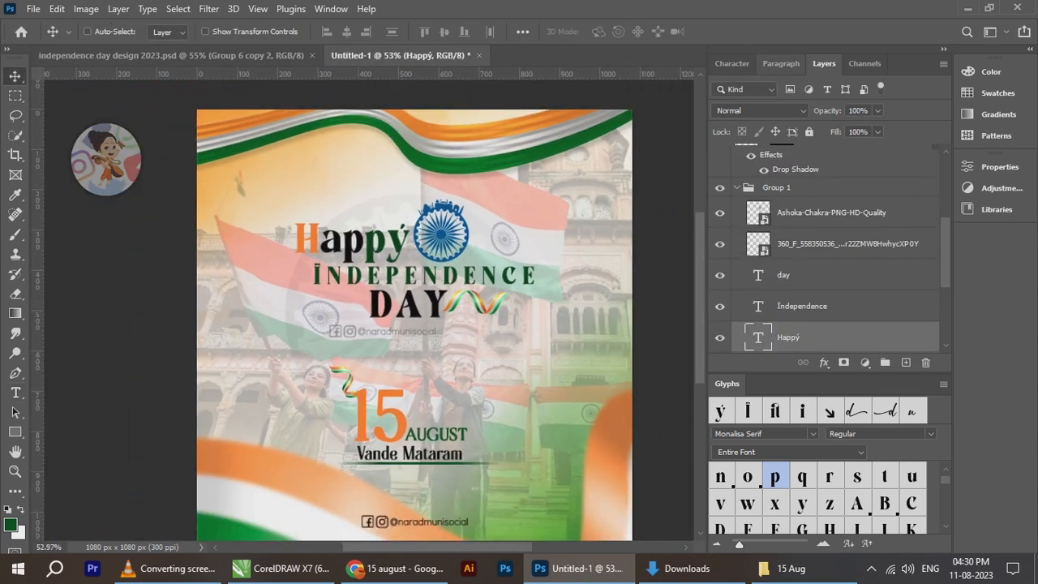
scroll(527, 300, "down", 2)
scroll(470, 339, "up", 3)
left_click_drag(467, 335, 464, 343)
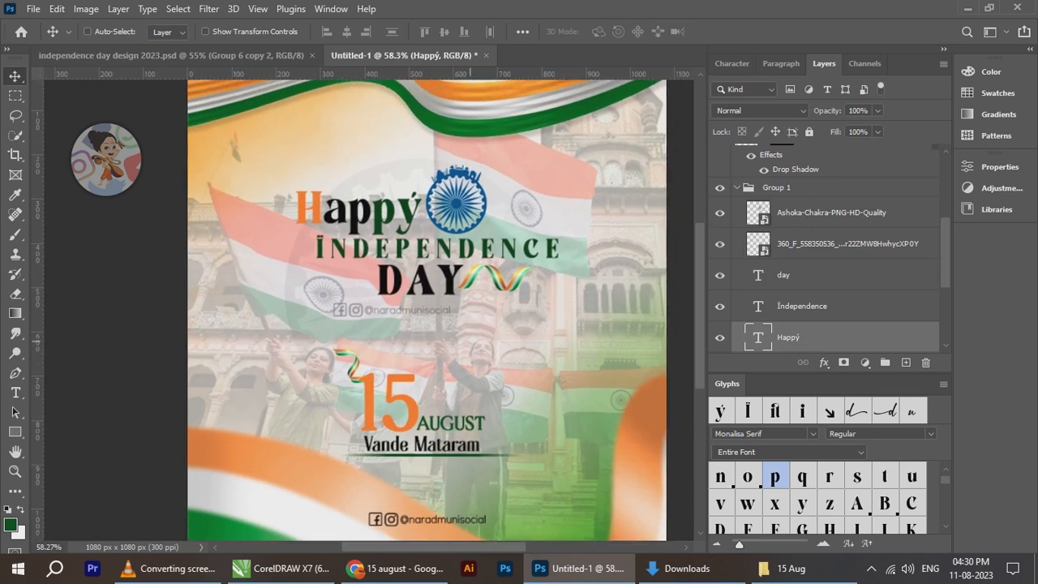
left_click(776, 187)
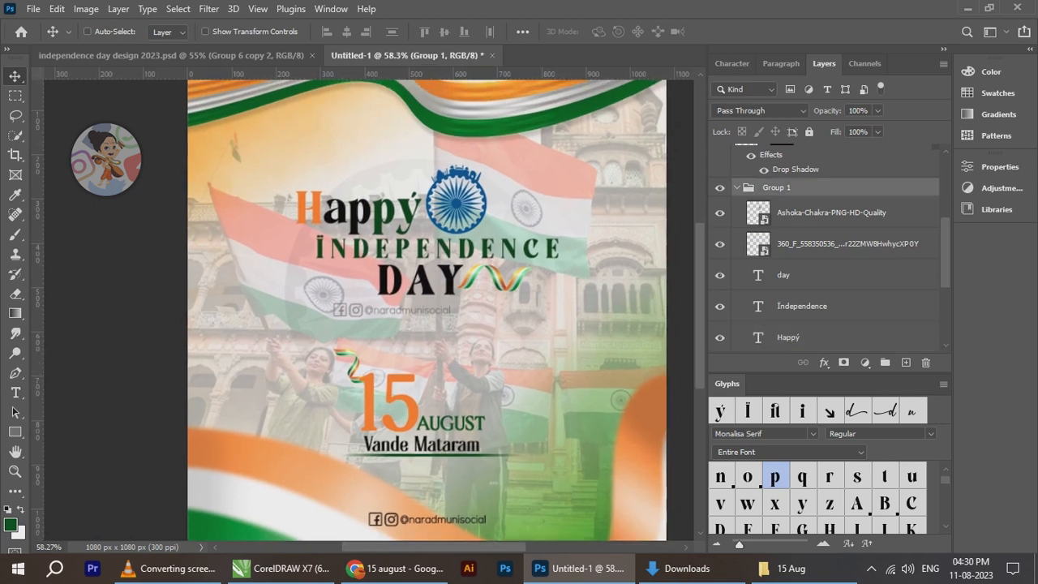
left_click(737, 187)
scroll(399, 204, "down", 4)
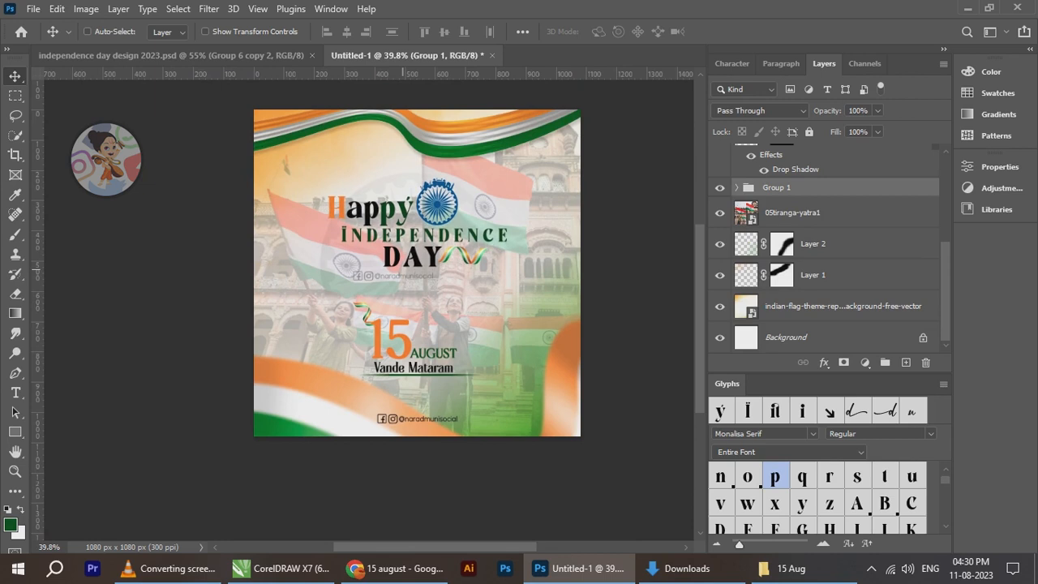
scroll(401, 277, "up", 2)
Compare the layout with the reference design and scale the heading group, Group 1, up to about 112%
right_click(394, 282)
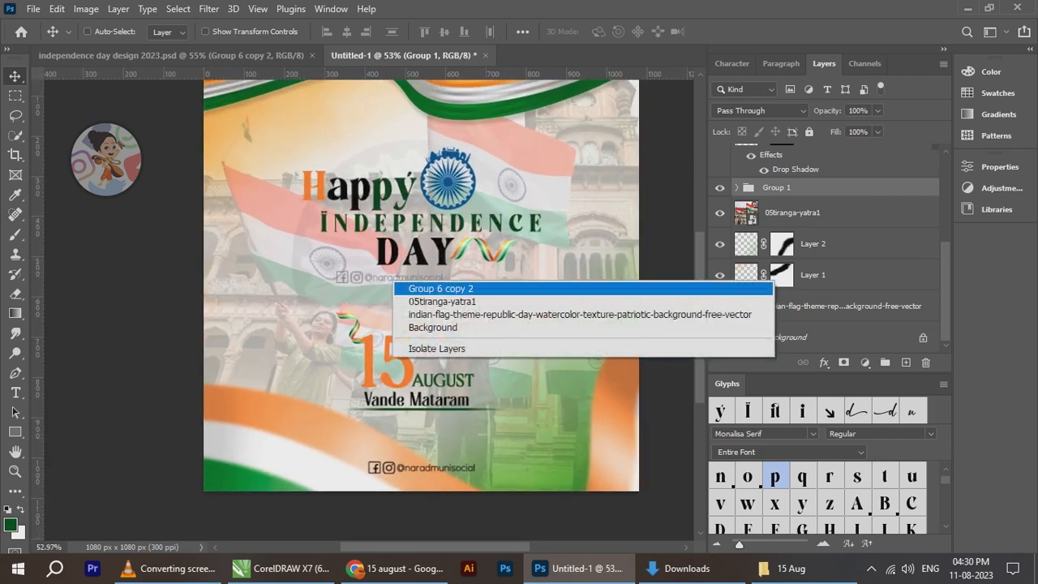
left_click(399, 288)
scroll(398, 284, "down", 2)
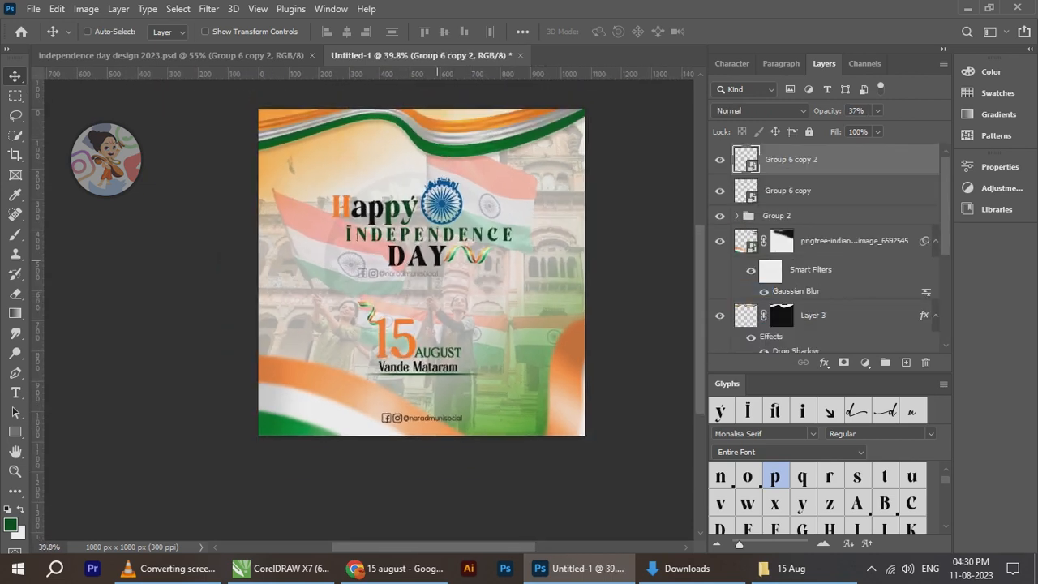
left_click(212, 56)
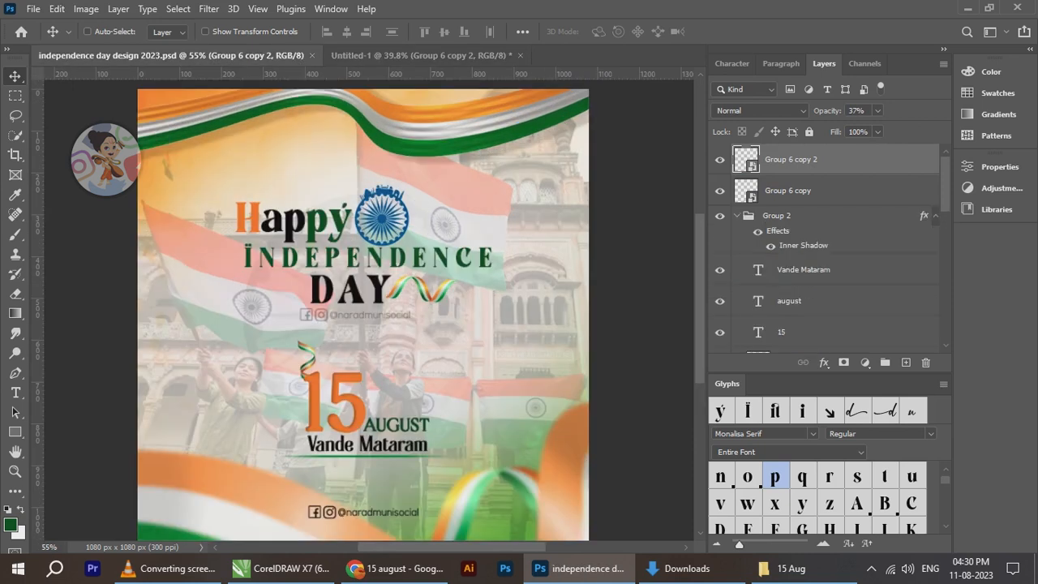
left_click(422, 56)
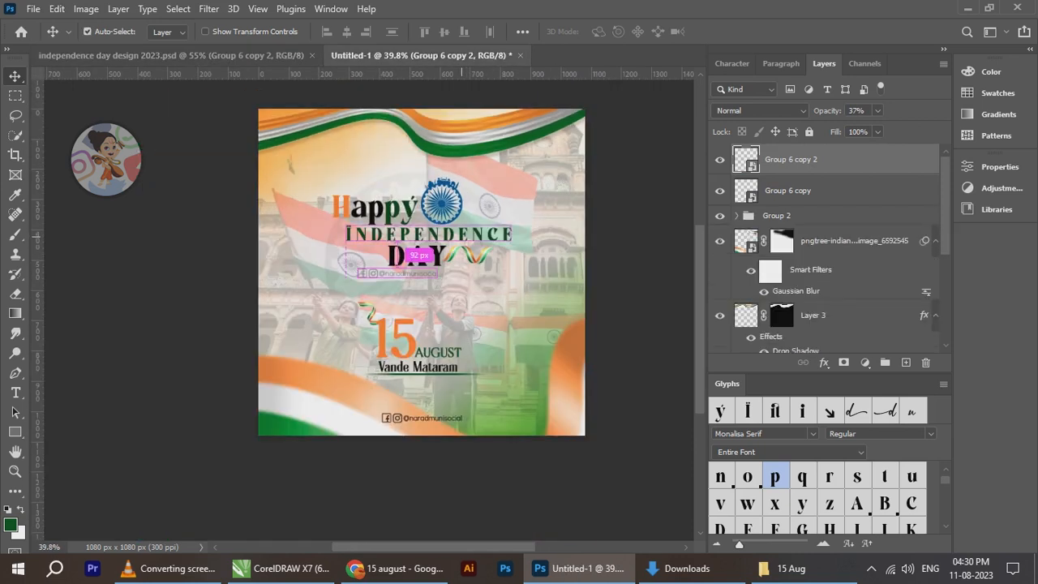
right_click(434, 212)
right_click(492, 204)
left_click(519, 212)
key("ctrl+t")
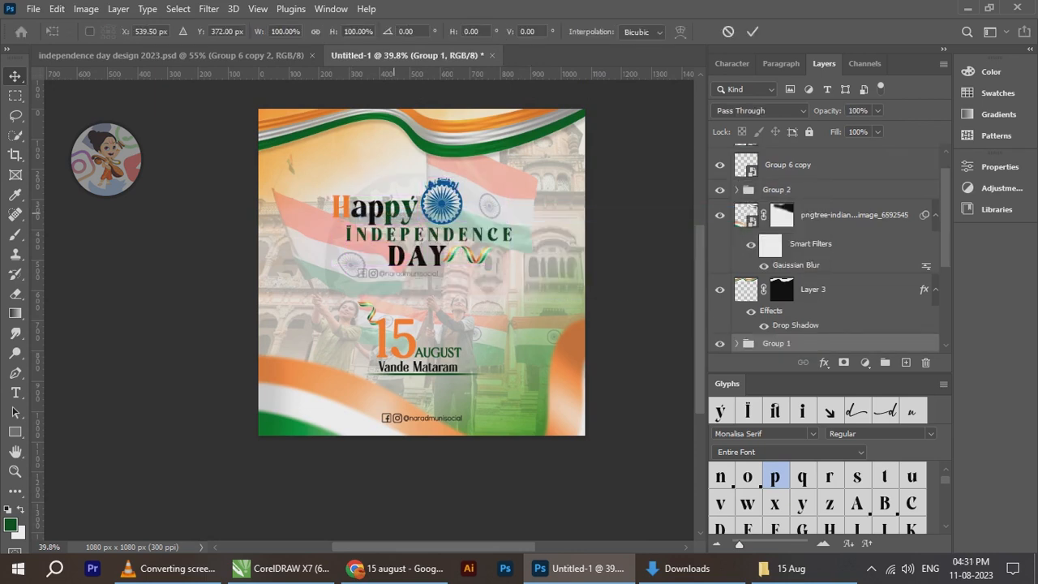
scroll(372, 207, "up", 1)
left_click_drag(524, 173, 547, 163)
left_click(752, 31)
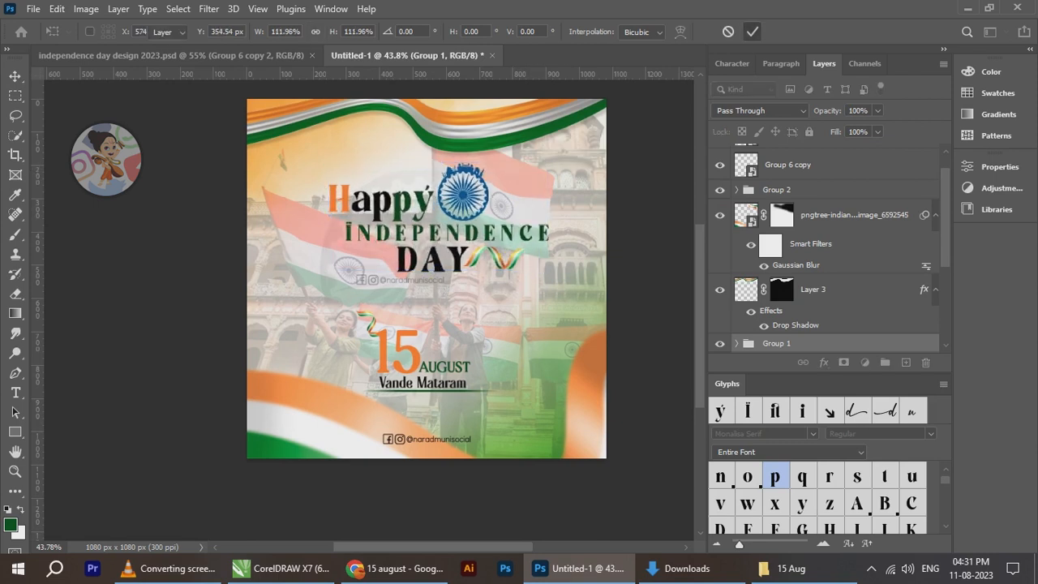
Centre the heading group, Group 1, horizontally on the poster by aligning it with the Background layer
scroll(369, 309, "down", 4)
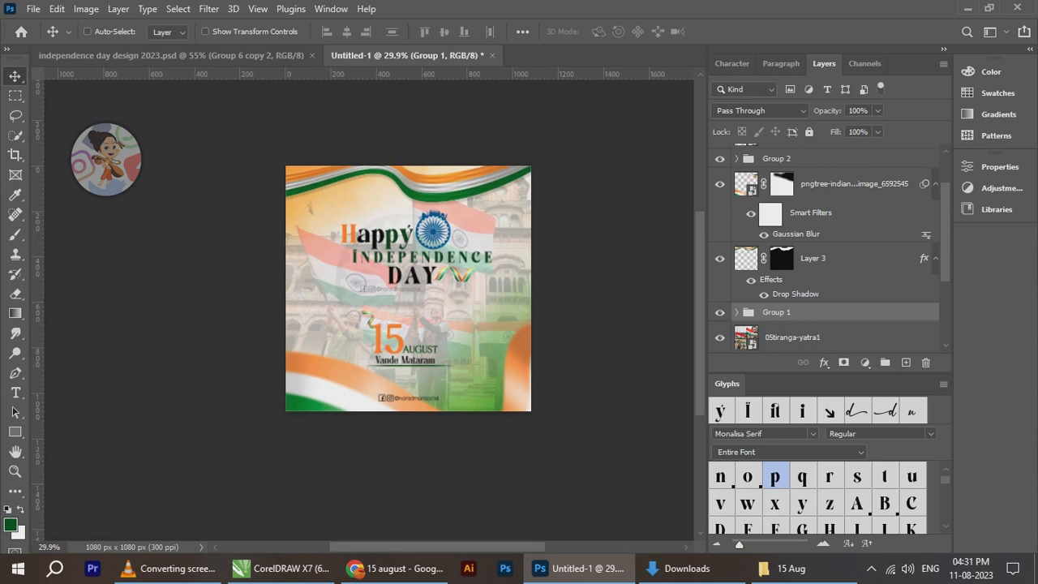
scroll(823, 243, "down", 4)
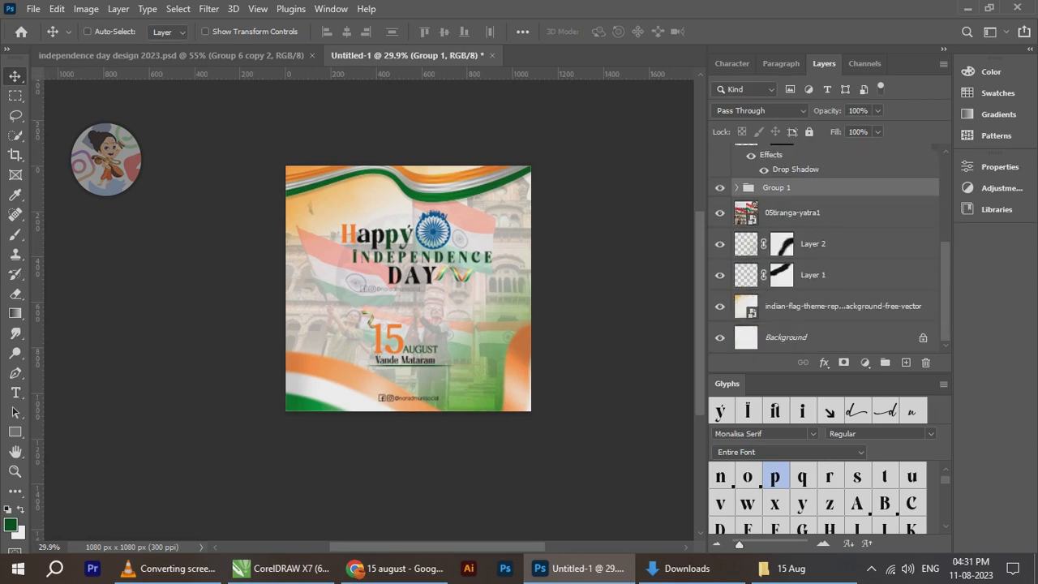
left_click(819, 337, "ctrl")
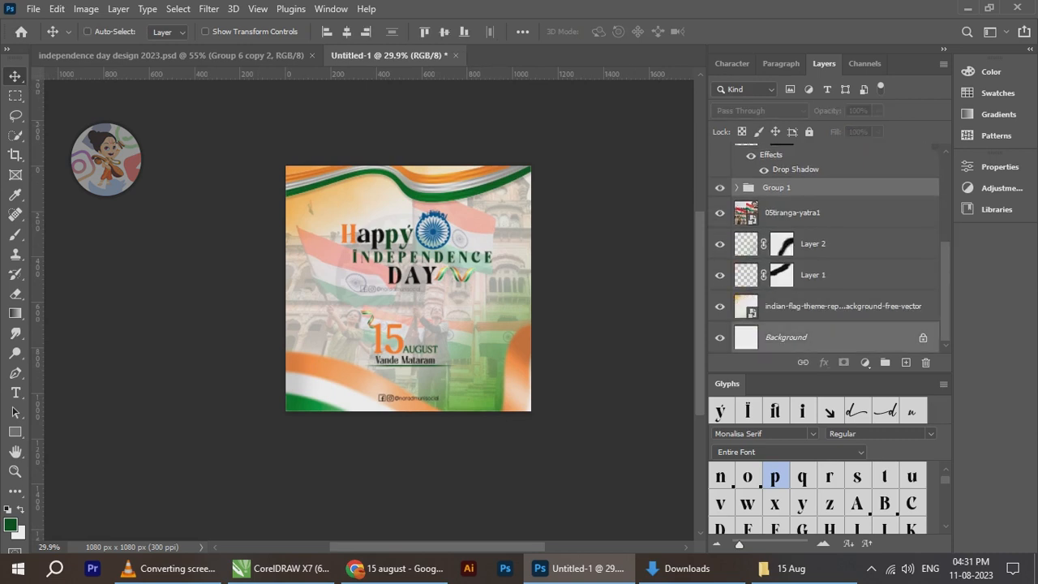
left_click(346, 32)
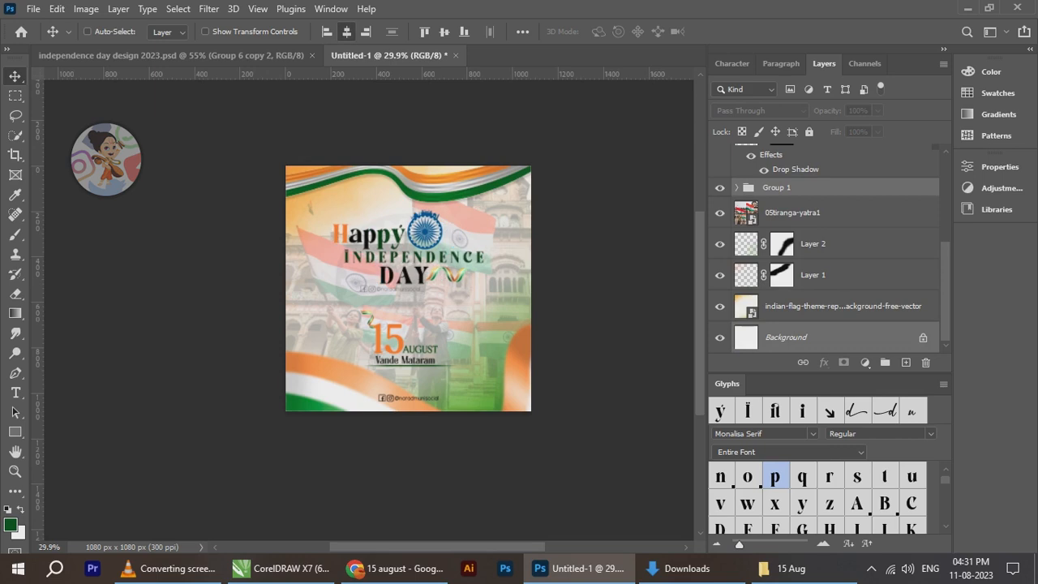
Select only the heading group, Group 1, and nudge it slightly downward on the poster
left_click(819, 187)
scroll(407, 257, "up", 5)
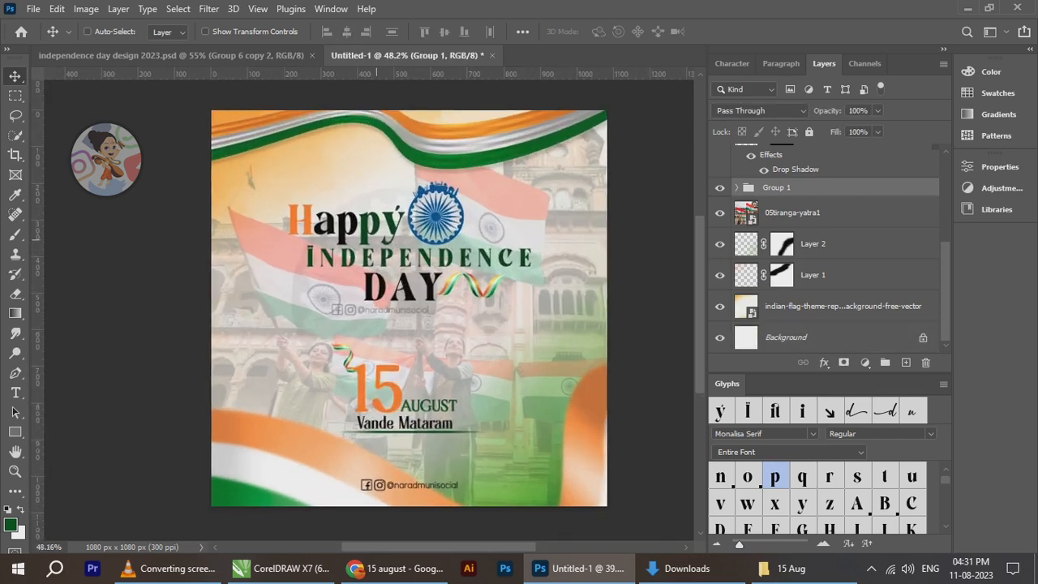
key("Down")
key("Down")
key("Down")
key("Down")
key("Down")
key("Down")
key("Down")
key("Down")
key("Down")
key("Down")
key("Down")
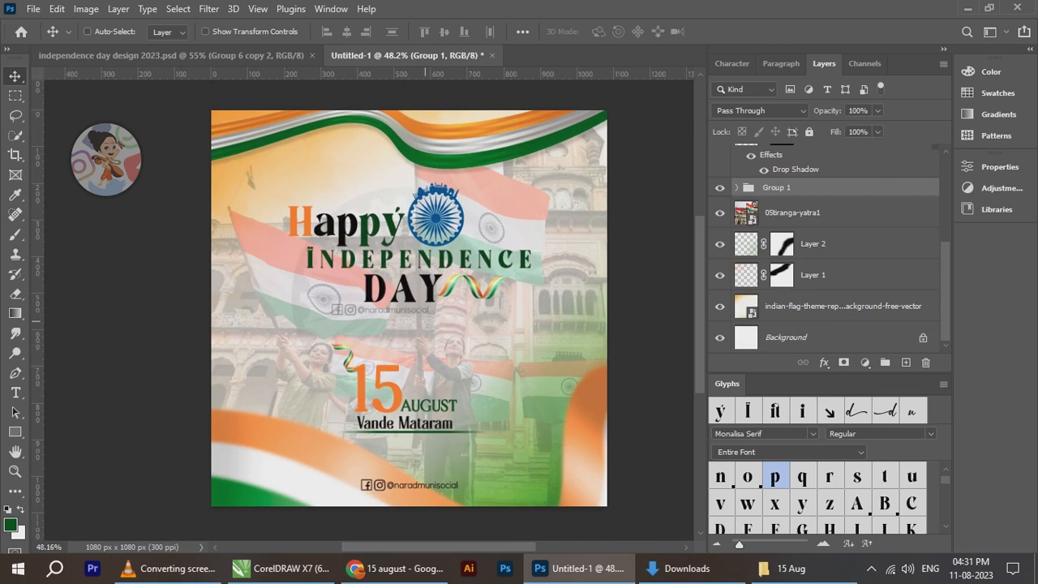
Nudge the faded social media handle, Group 6 copy 2, slightly down beneath DAY and reselect Group 1
right_click(356, 312)
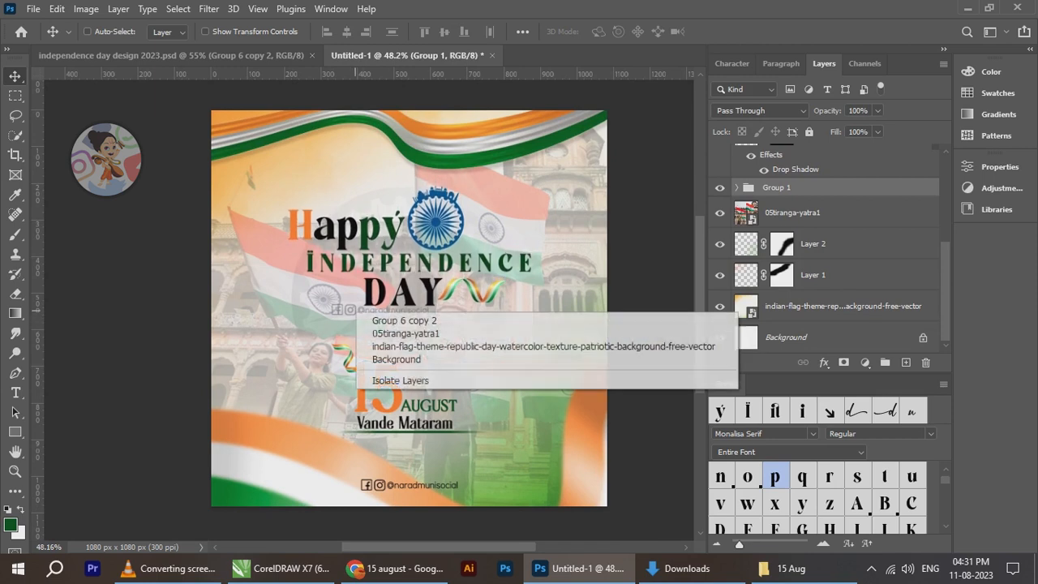
left_click(371, 316)
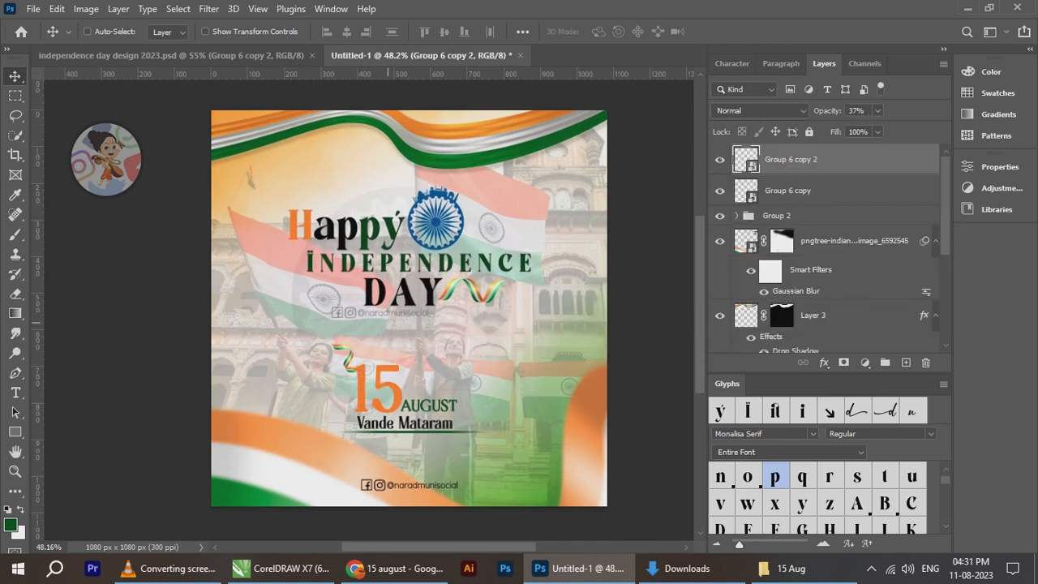
right_click(428, 313)
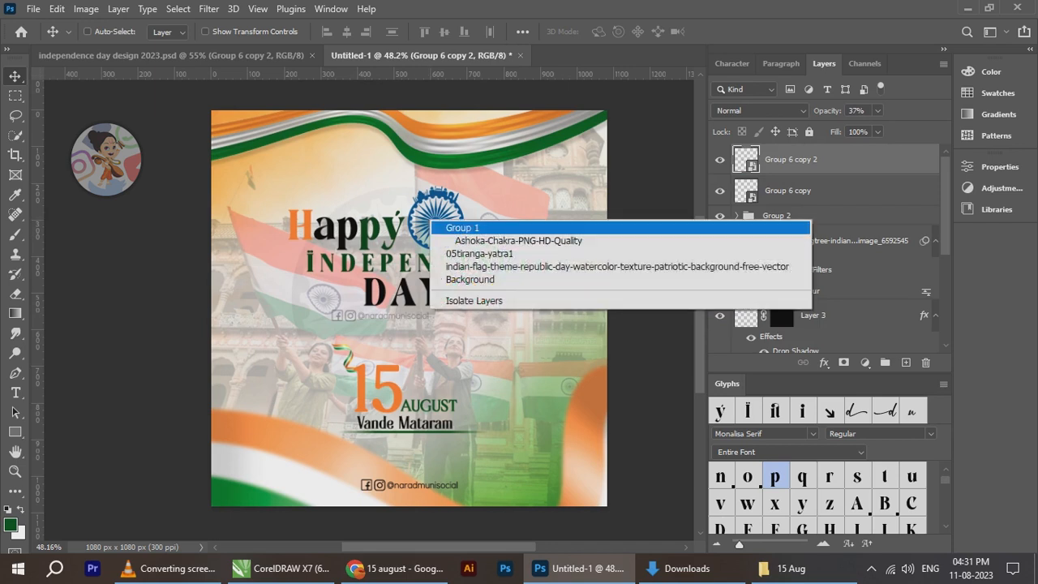
left_click(466, 228)
scroll(431, 279, "down", 2)
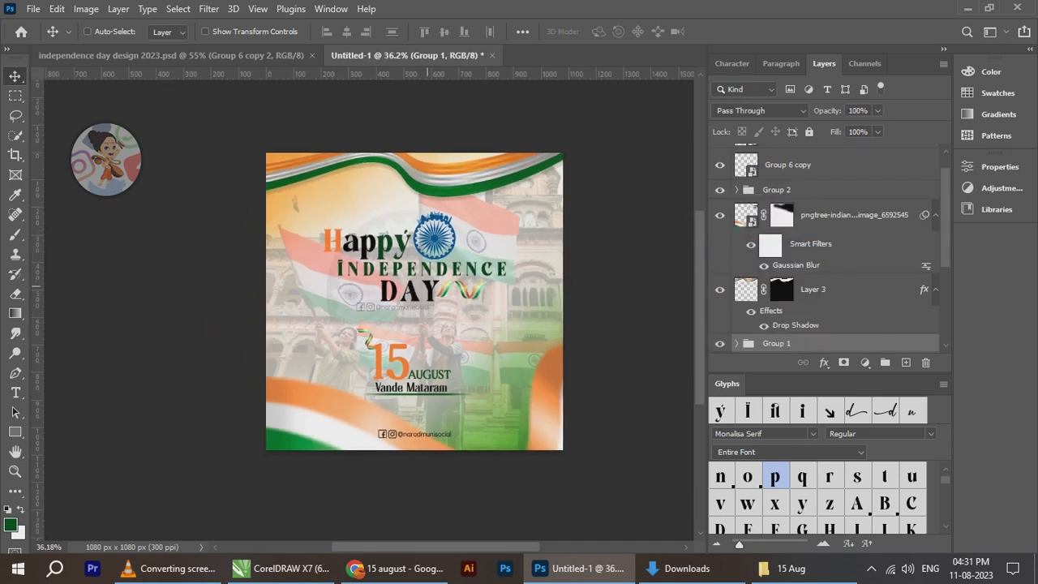
scroll(423, 346, "up", 1)
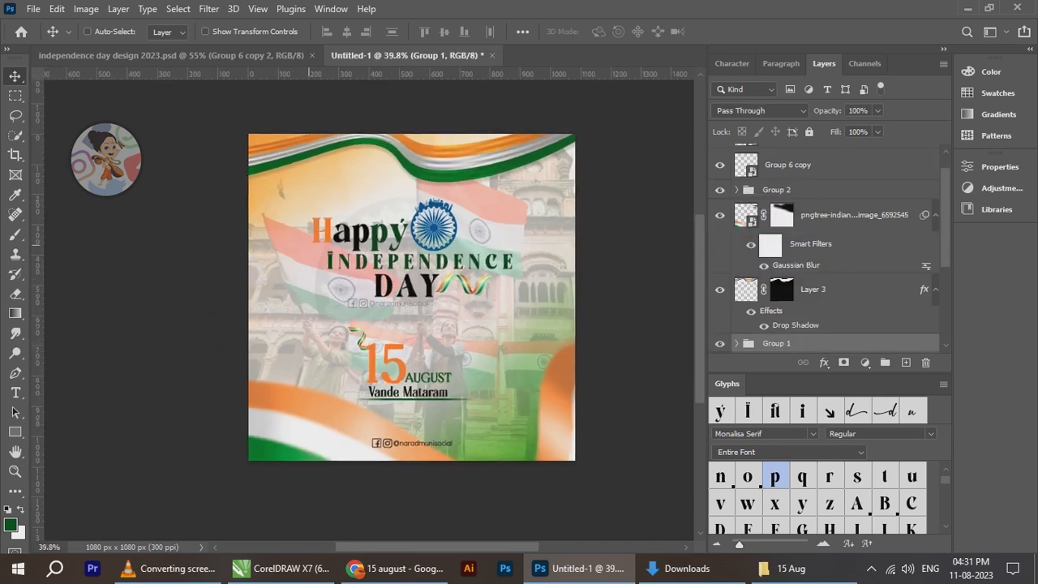
Copy the blurred tricolour ribbon, Layer 4 copy, from the reference design to the lower edge of the poster
left_click(259, 55)
scroll(482, 426, "down", 2)
left_click_drag(475, 414, 468, 350)
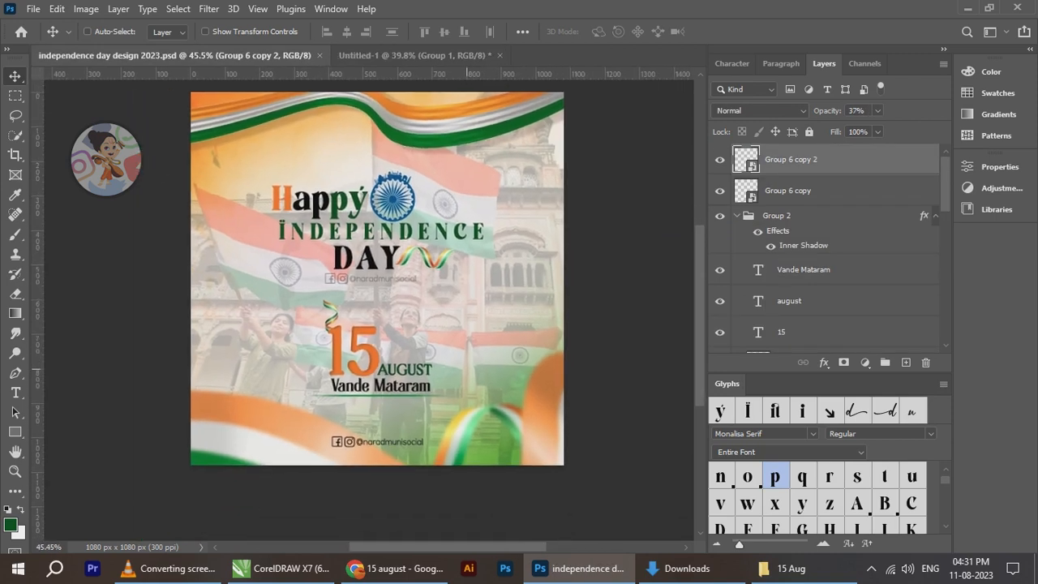
right_click(468, 419)
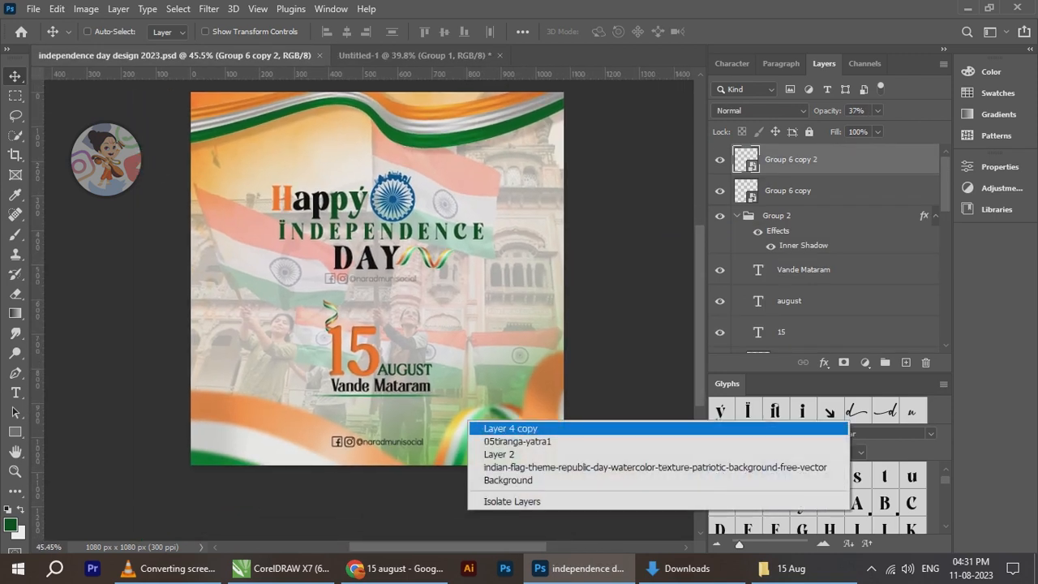
left_click(510, 428)
mouse_move(520, 380)
left_mouse_down()
mouse_move(527, 362)
mouse_move(397, 49)
mouse_move(484, 387)
mouse_move(459, 348)
mouse_move(519, 361)
mouse_move(522, 381)
left_mouse_up()
scroll(484, 387, "up", 3)
left_click_drag(518, 421, 518, 422)
scroll(421, 325, "down", 5)
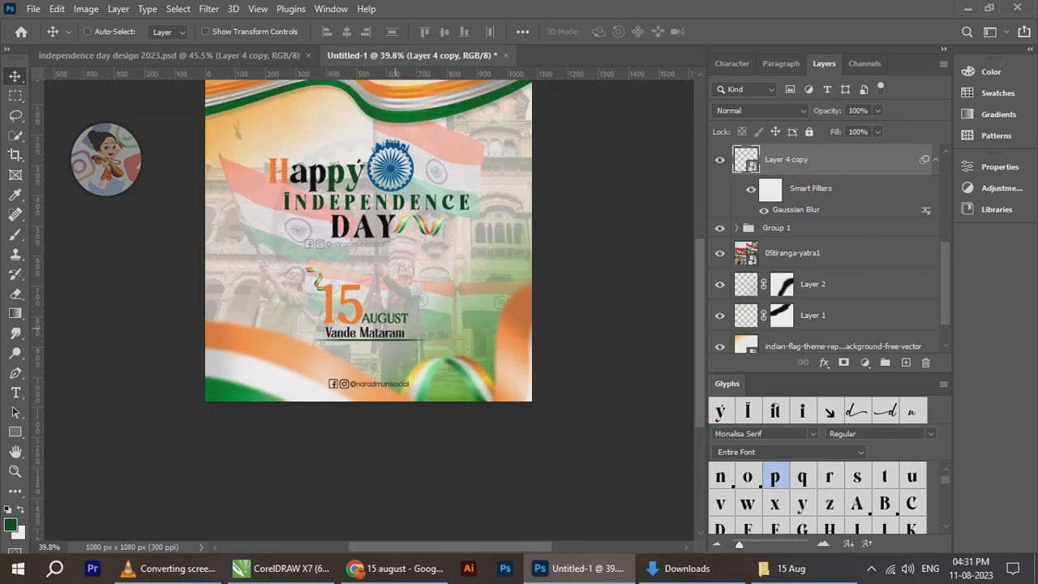
Move the copied tricolour ribbon slightly right and up, next to the orange ribbon in the poster's lower-right corner
scroll(398, 289, "up", 4)
left_click_drag(398, 289, 360, 286)
left_click_drag(458, 397, 483, 381)
scroll(397, 365, "down", 3)
scroll(326, 329, "up", 3)
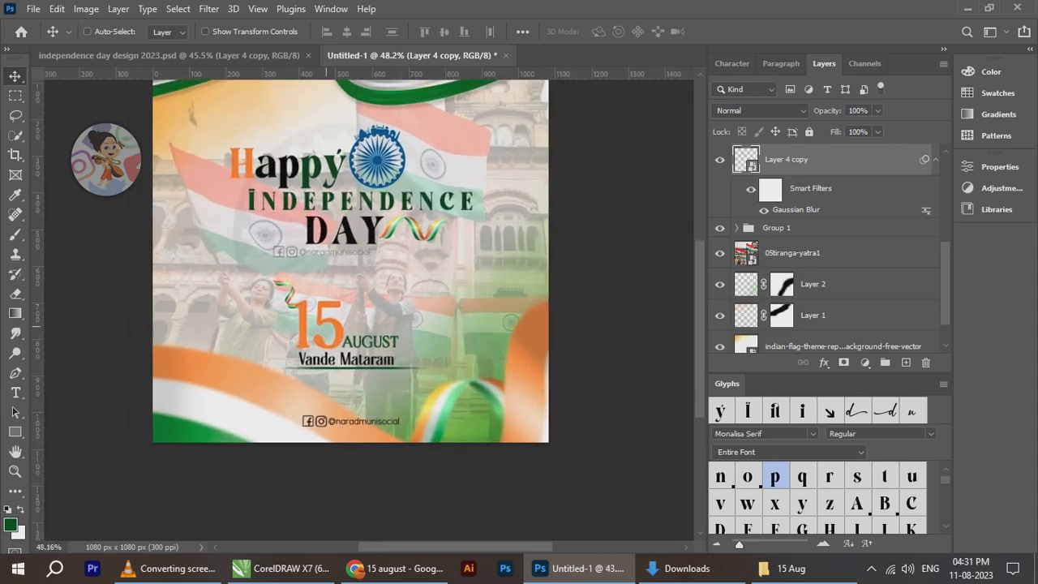